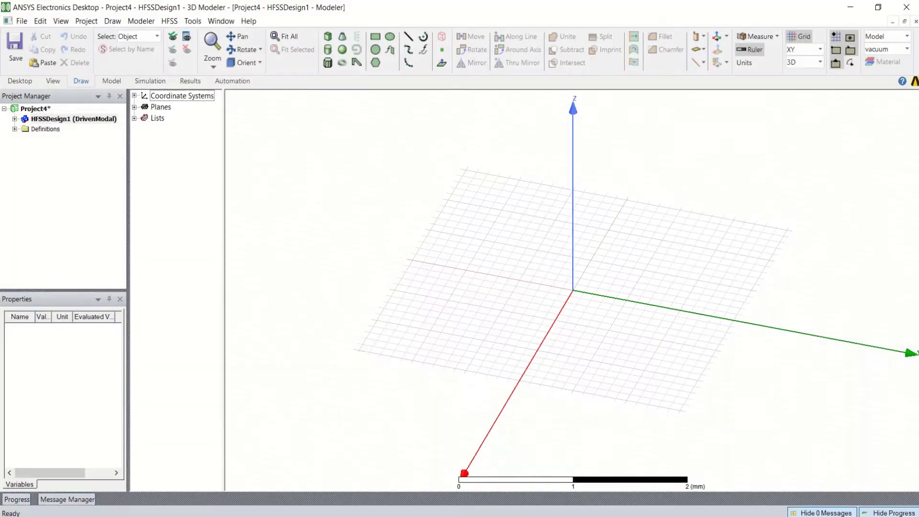
Step: Draw a box of about 1.5 × 1.6 × 0.2 mm around the origin on the XY plane
{"action": "left_click", "coordinate": [250, 471]}
{"action": "left_click", "coordinate": [329, 42]}
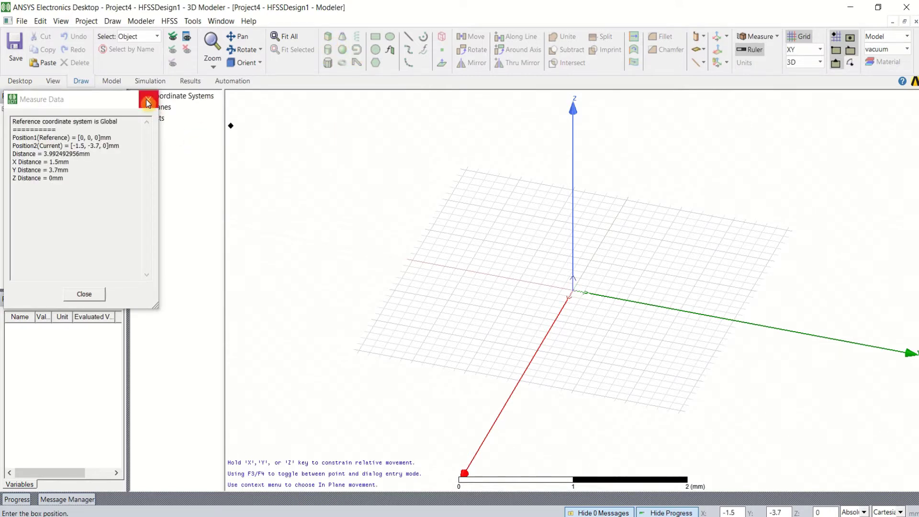
{"action": "left_click", "coordinate": [539, 246]}
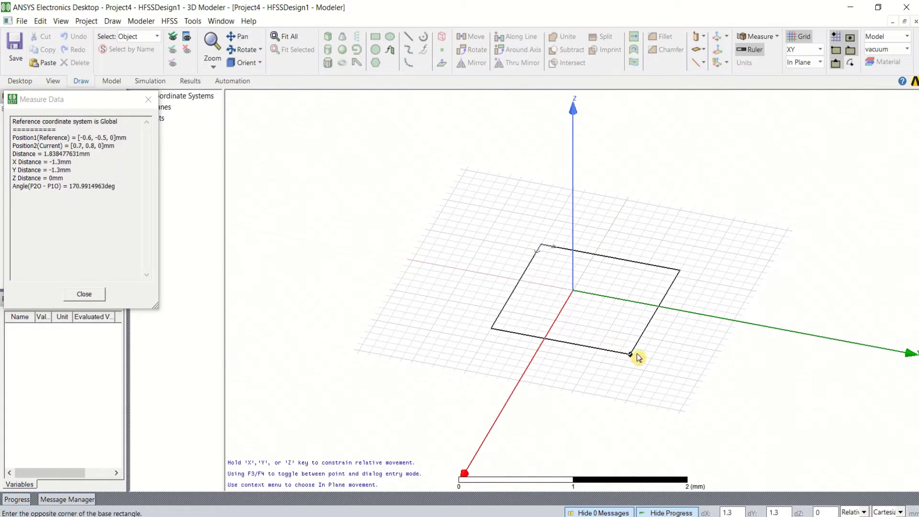
{"action": "left_click", "coordinate": [659, 366]}
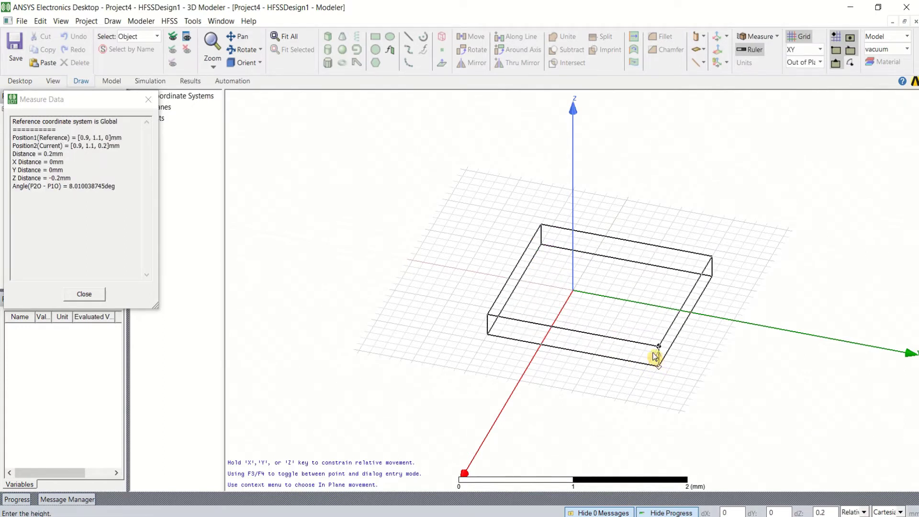
{"action": "left_click", "coordinate": [655, 357]}
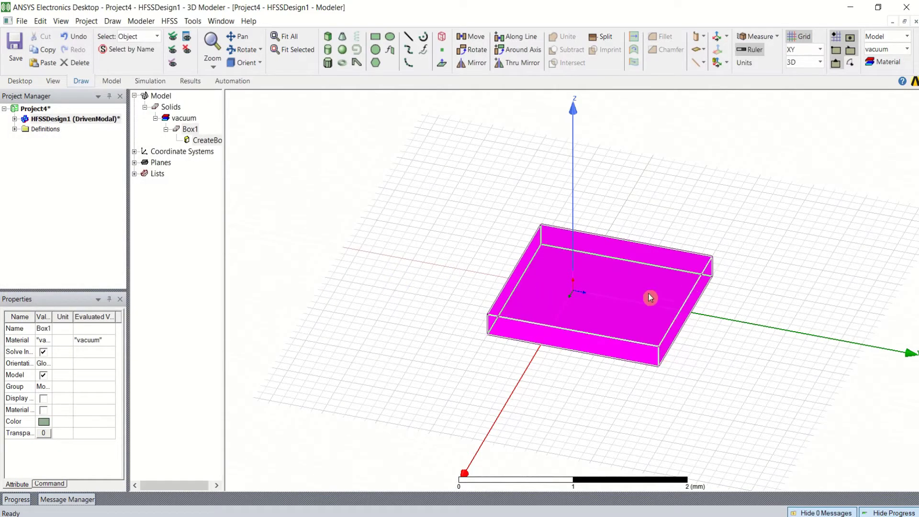
Step: Rename the new box as substrate
{"action": "double_click", "coordinate": [190, 129]}
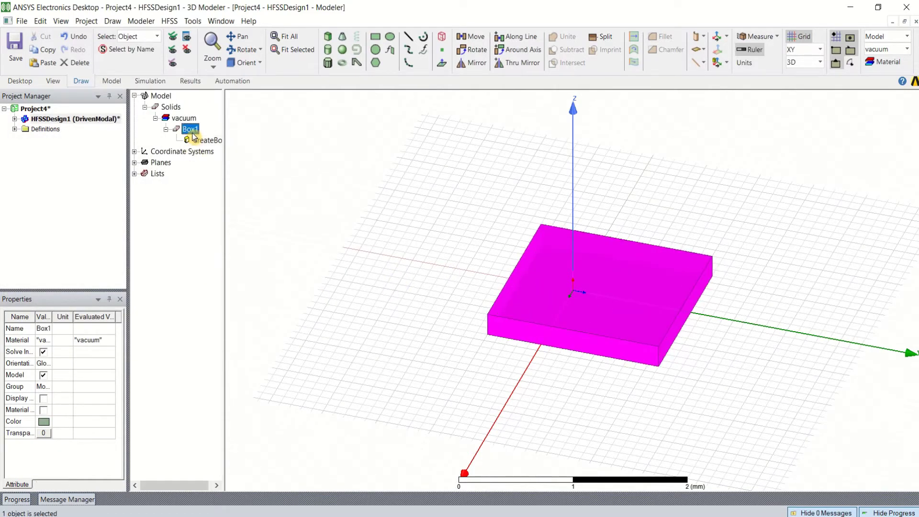
{"action": "left_click", "coordinate": [340, 197]}
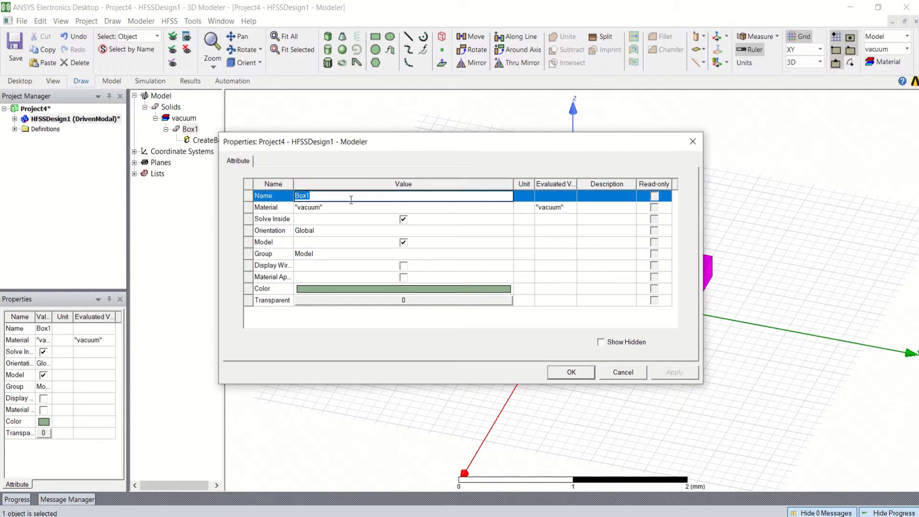
{"action": "type", "text": "substrate"}
Step: Find FR4_epoxy in the material library and assign it as the substrate's material
{"action": "left_click", "coordinate": [336, 207]}
{"action": "left_click", "coordinate": [327, 216]}
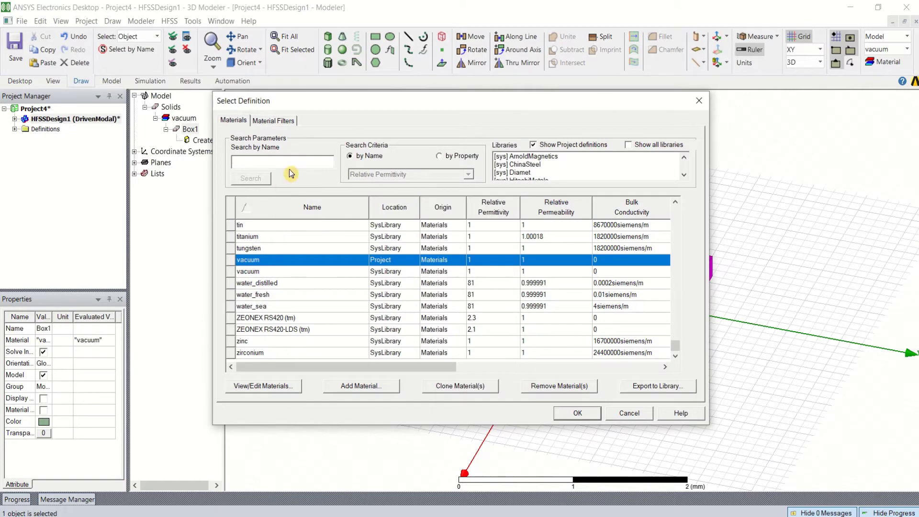
{"action": "left_click", "coordinate": [291, 165]}
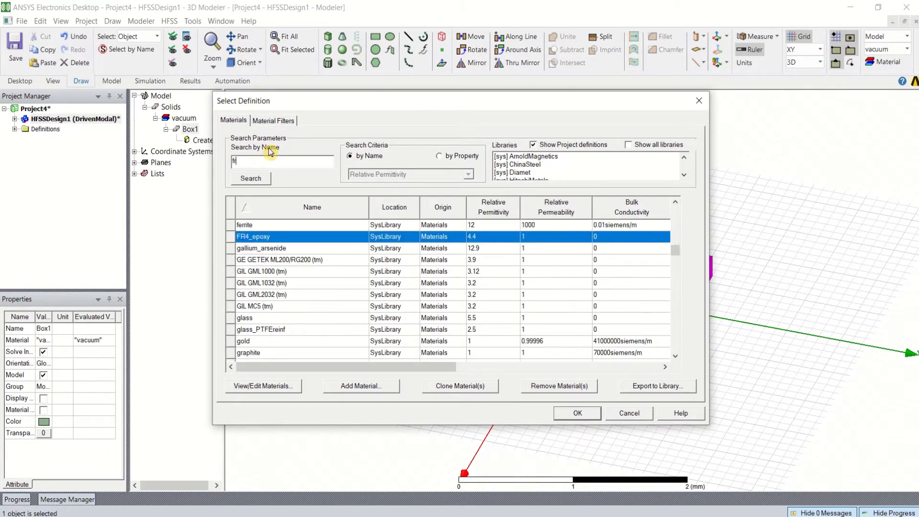
{"action": "type", "text": "fr"}
{"action": "left_click_drag", "start_coordinate": [591, 201], "coordinate": [577, 201]}
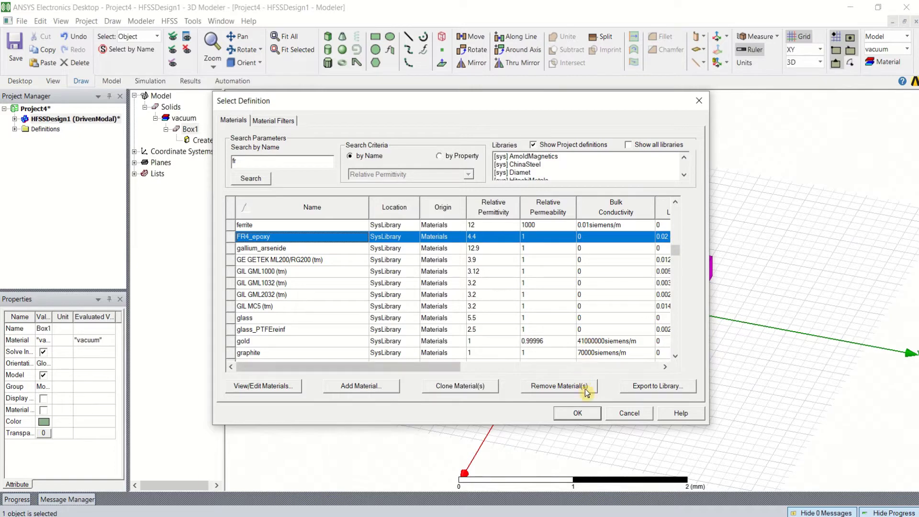
{"action": "left_click", "coordinate": [579, 413]}
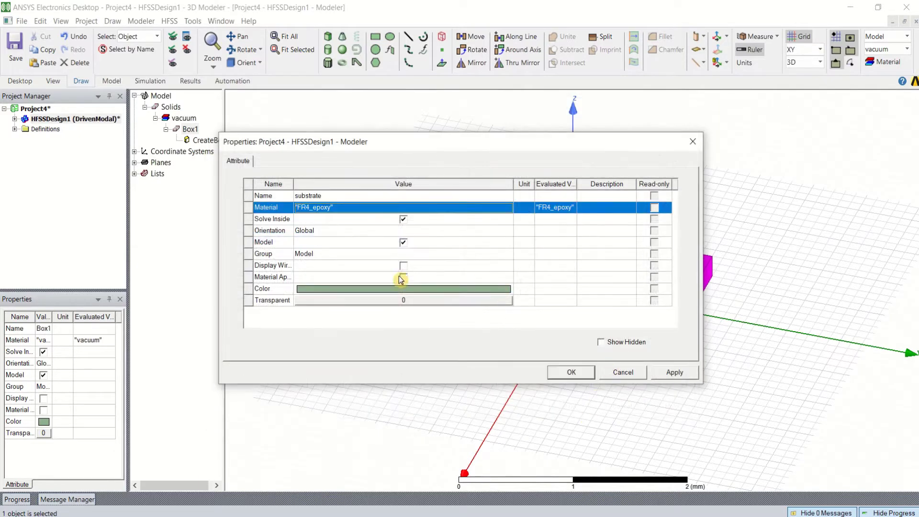
Step: Set the substrate's color to gray (128, 128, 128), apply its properties and deselect it
{"action": "left_click", "coordinate": [467, 289]}
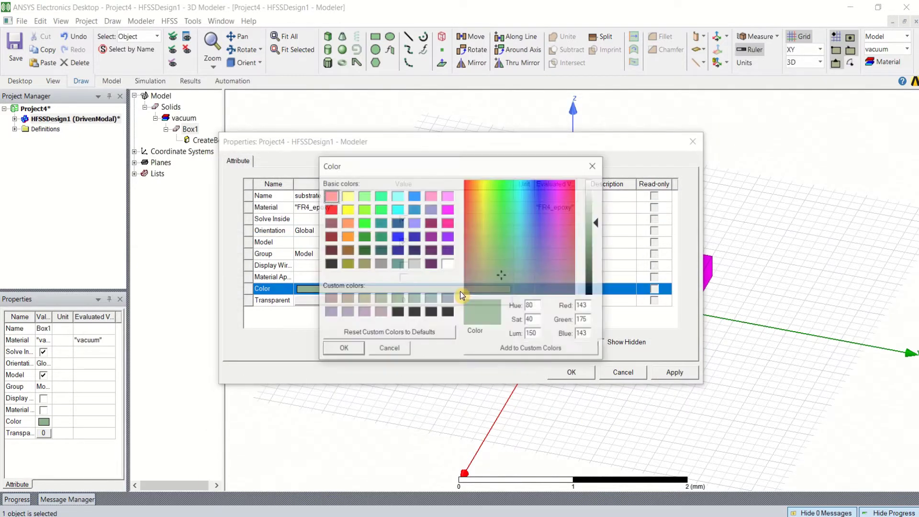
{"action": "left_click", "coordinate": [381, 264]}
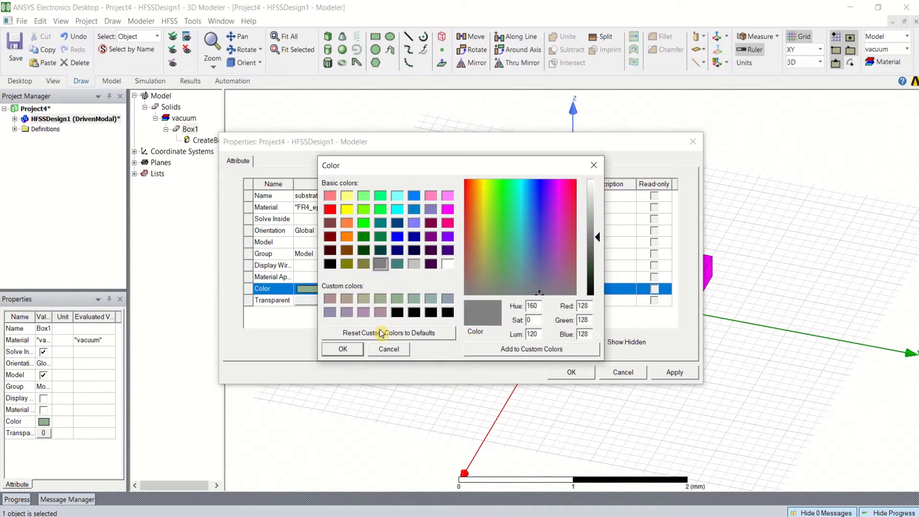
{"action": "left_click", "coordinate": [342, 348]}
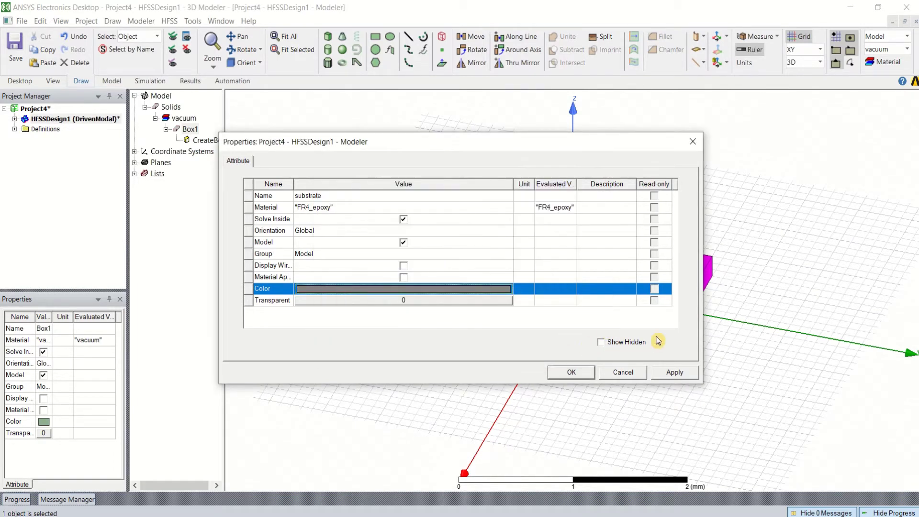
{"action": "left_click", "coordinate": [675, 373]}
{"action": "left_click", "coordinate": [572, 372]}
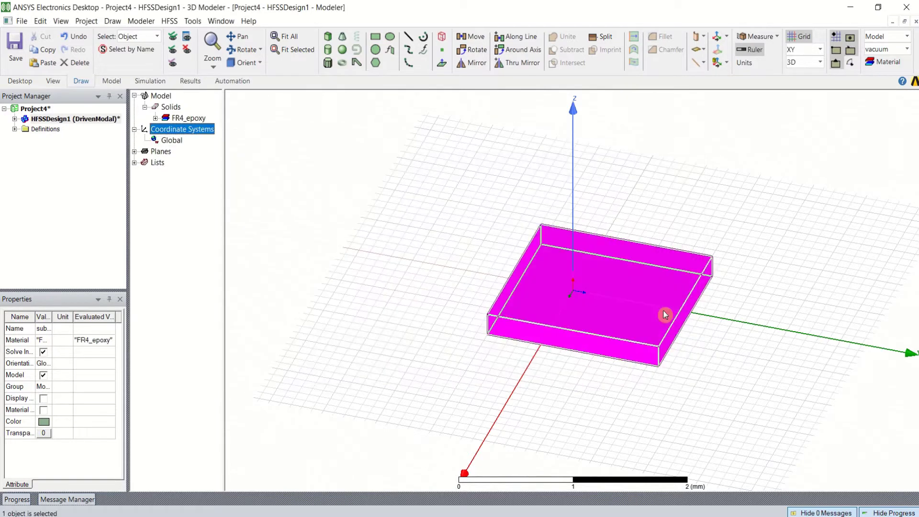
{"action": "left_click", "coordinate": [616, 282]}
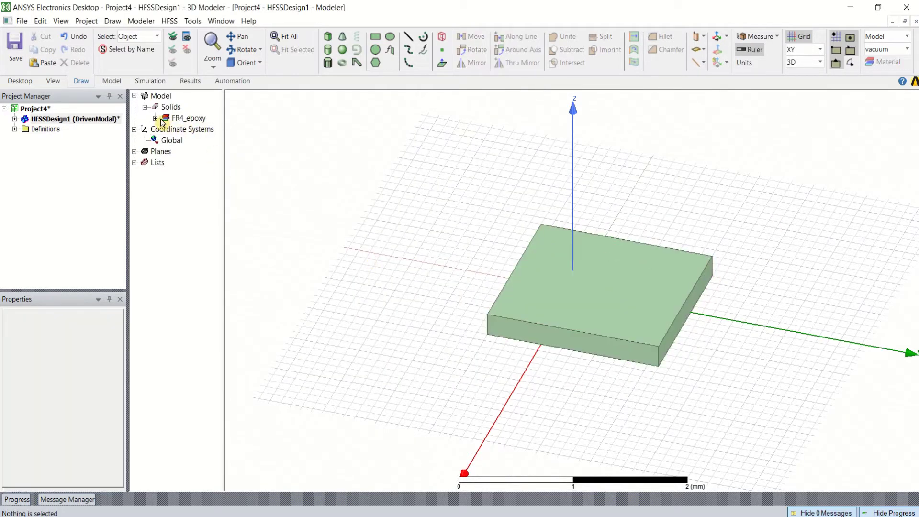
Step: Set the substrate box's dimensions to XSize 35.9 mm, YSize 58.9 mm and ZSize 1.6 mm
{"action": "left_click", "coordinate": [156, 118]}
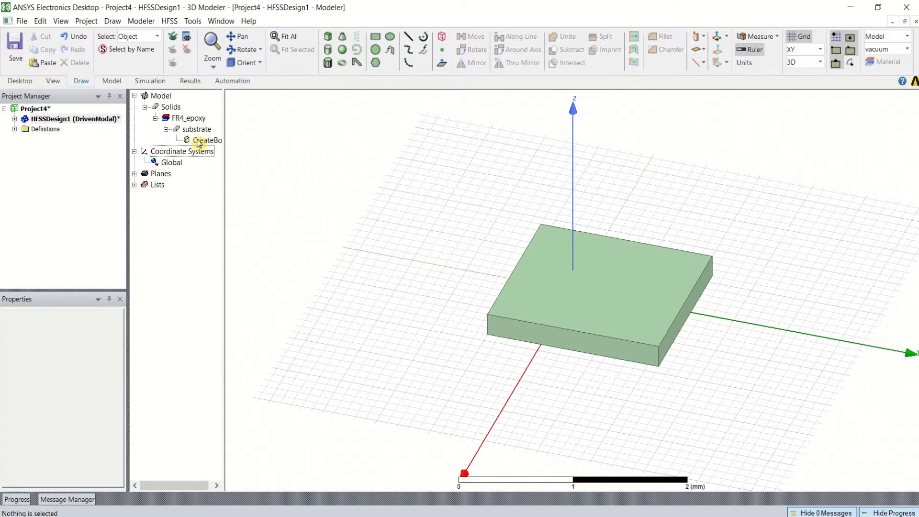
{"action": "double_click", "coordinate": [197, 141]}
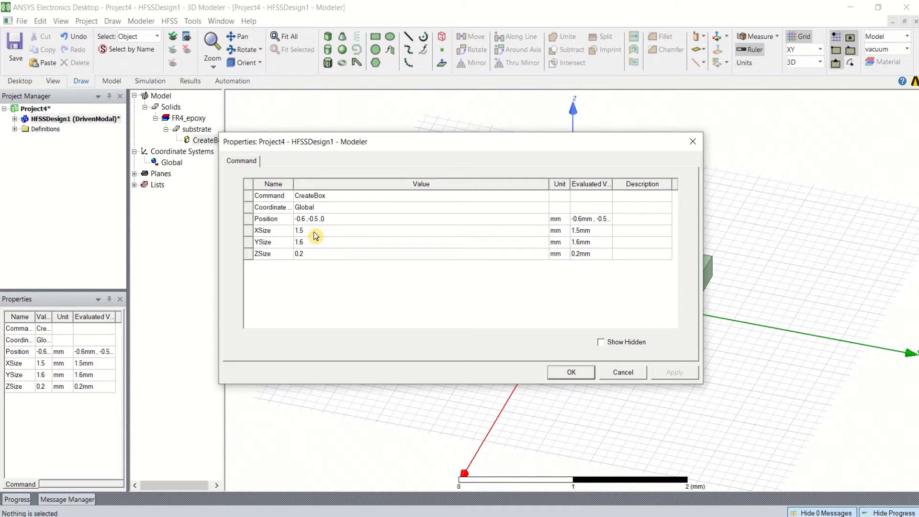
{"action": "left_click", "coordinate": [314, 233]}
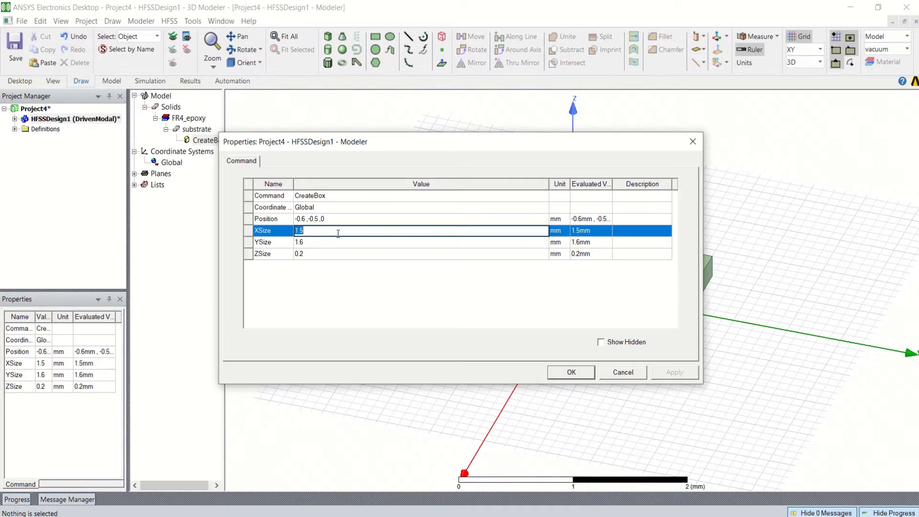
{"action": "type", "text": "35.9"}
{"action": "left_click", "coordinate": [320, 243]}
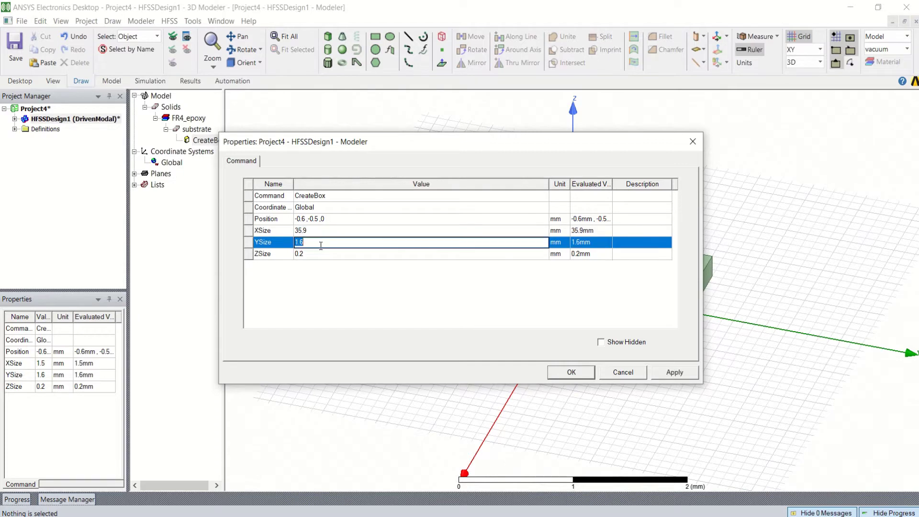
{"action": "key", "text": "BackSpace"}
{"action": "left_click", "coordinate": [332, 253]}
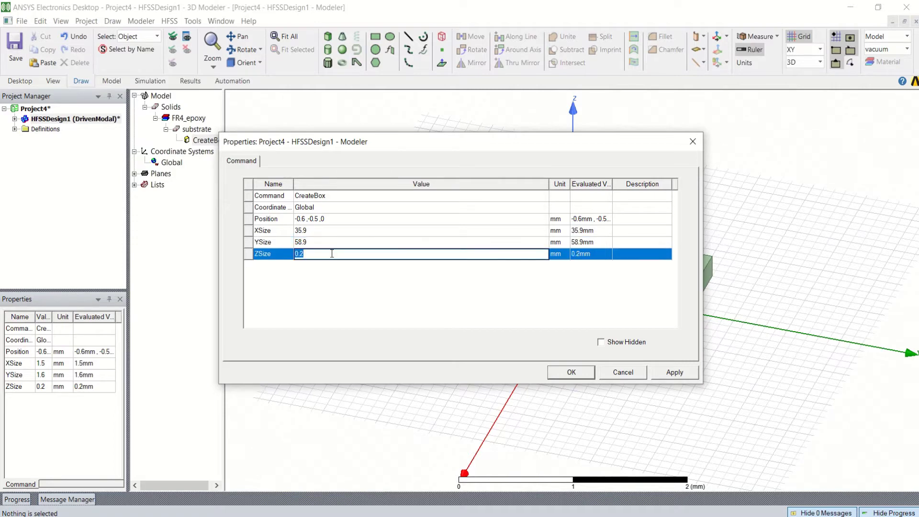
{"action": "type", "text": "1.6"}
Step: Set the substrate box's position to -17.95, 0, 0 mm and apply the changes
{"action": "left_click", "coordinate": [306, 219]}
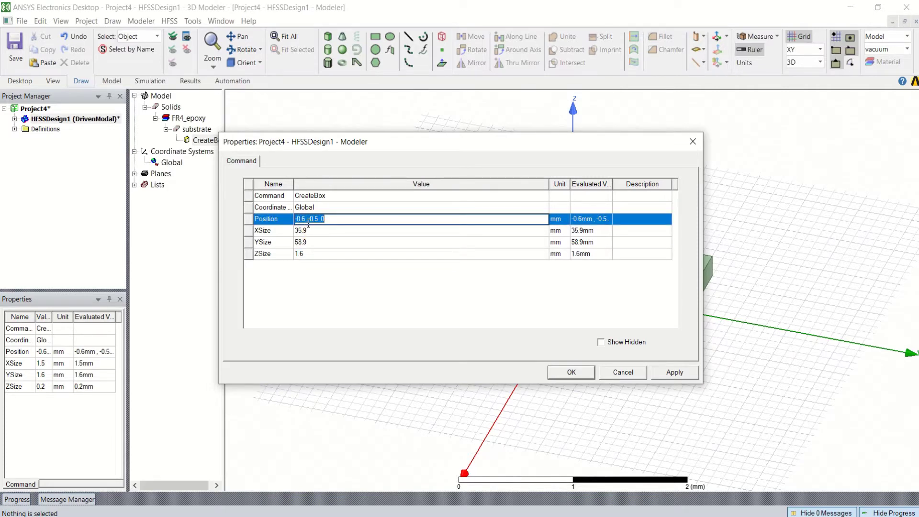
{"action": "left_click", "coordinate": [303, 219]}
{"action": "left_click_drag", "start_coordinate": [299, 220], "coordinate": [306, 234]}
{"action": "type", "text": "-17.95"}
{"action": "key", "text": "BackSpace"}
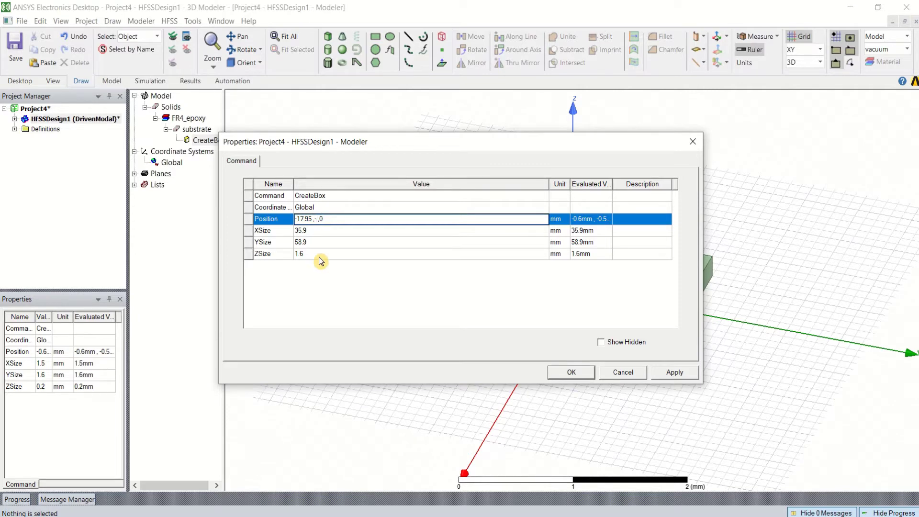
{"action": "type", "text": "0"}
{"action": "left_click", "coordinate": [674, 372]}
{"action": "left_click", "coordinate": [570, 374]}
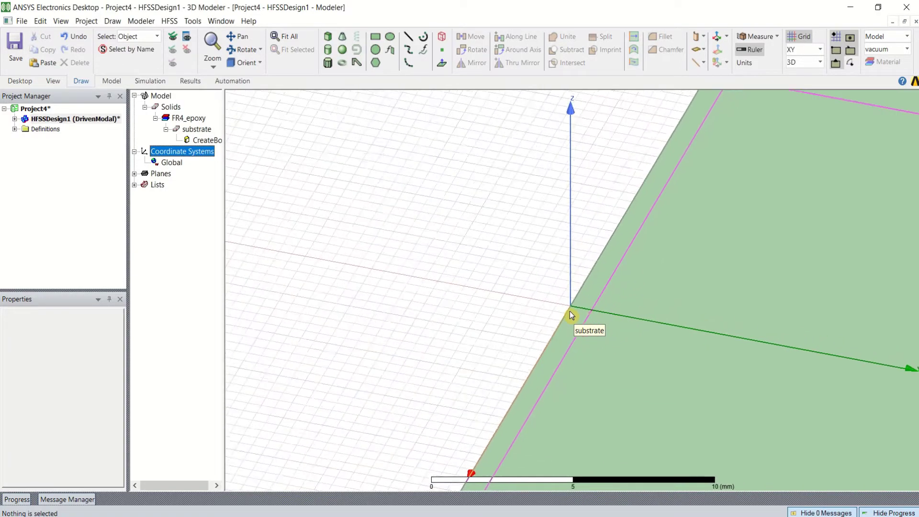
Step: Examine the whole substrate and its placement relative to the coordinate axes from several angles
{"action": "scroll", "coordinate": [569, 311], "scroll_direction": "down", "scroll_amount": 3}
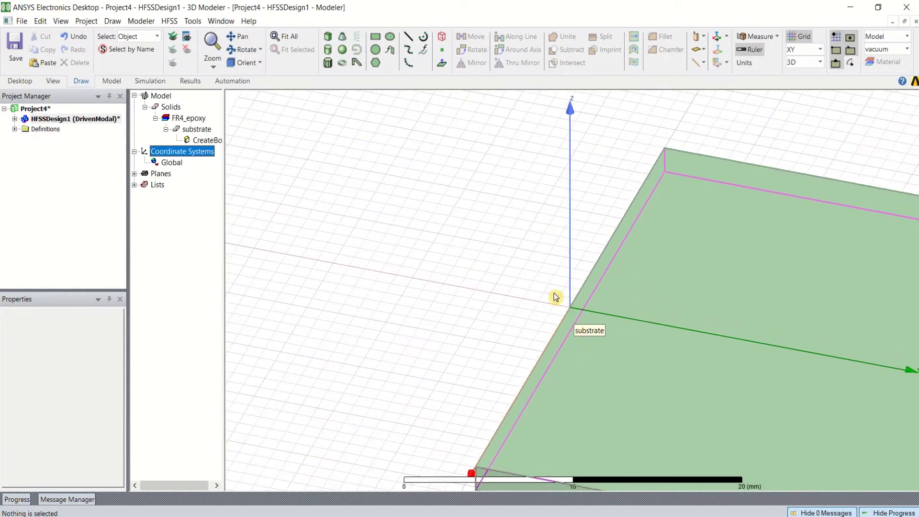
{"action": "left_click", "coordinate": [287, 38]}
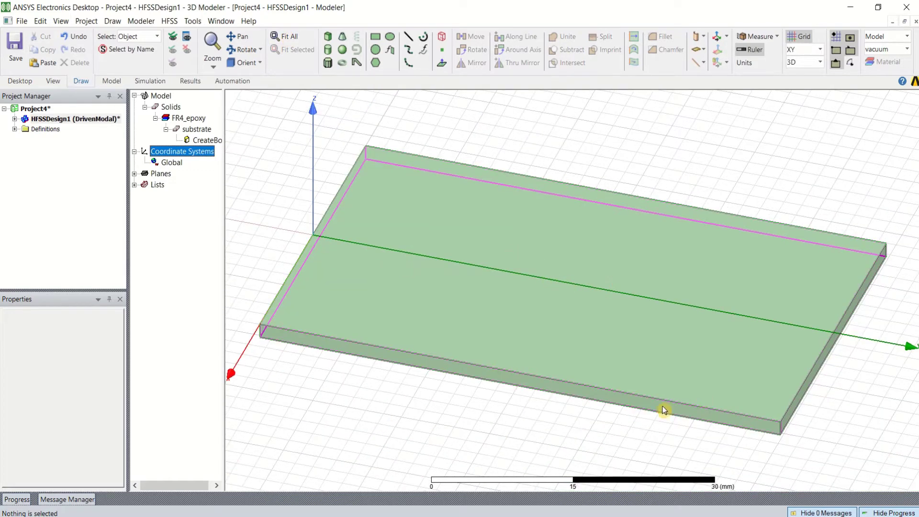
{"action": "left_click", "coordinate": [245, 50]}
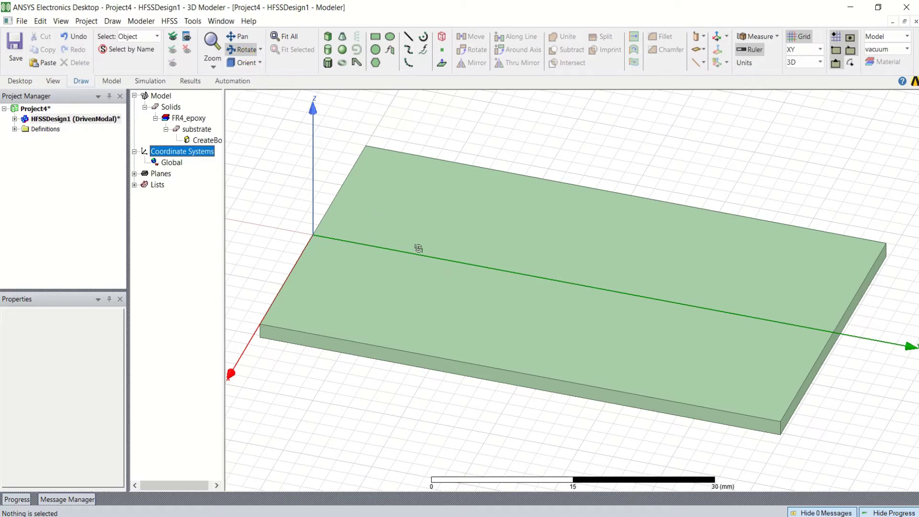
{"action": "mouse_move", "coordinate": [417, 249]}
{"action": "left_mouse_down"}
{"action": "mouse_move", "coordinate": [459, 242]}
{"action": "mouse_move", "coordinate": [482, 226]}
{"action": "mouse_move", "coordinate": [492, 234]}
{"action": "mouse_move", "coordinate": [430, 250]}
{"action": "left_mouse_up"}
{"action": "scroll", "coordinate": [301, 278], "scroll_direction": "up", "scroll_amount": 5}
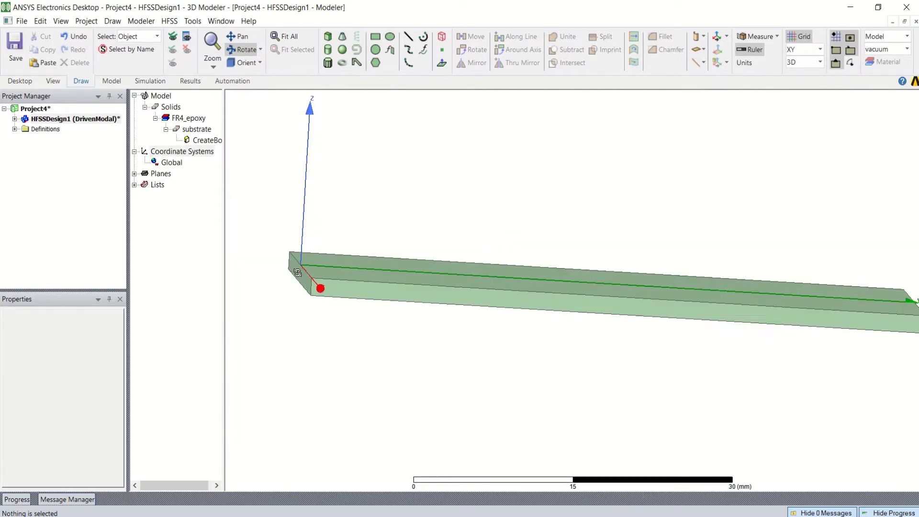
{"action": "scroll", "coordinate": [302, 273], "scroll_direction": "up", "scroll_amount": 1}
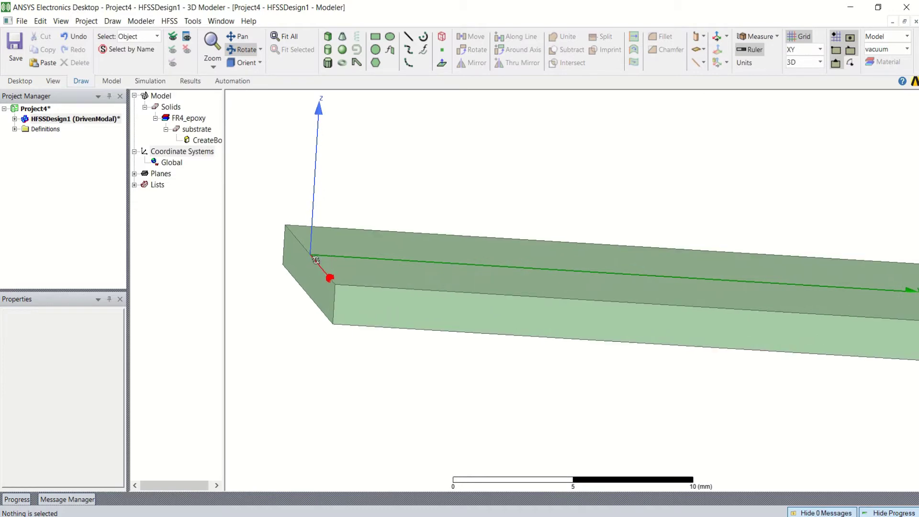
{"action": "left_click_drag", "start_coordinate": [315, 260], "coordinate": [369, 297]}
{"action": "left_click_drag", "start_coordinate": [426, 295], "coordinate": [497, 289]}
{"action": "left_click_drag", "start_coordinate": [450, 323], "coordinate": [474, 303]}
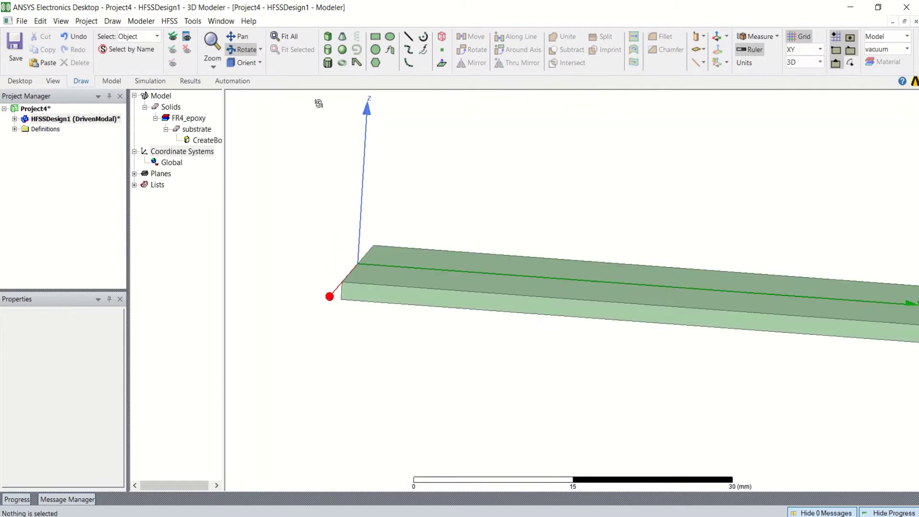
Step: Draw a rectangle of about 20 × 18 mm on the XY plane, from (-10, 5, 0) to (10, 23, 0) mm
{"action": "left_click", "coordinate": [376, 39]}
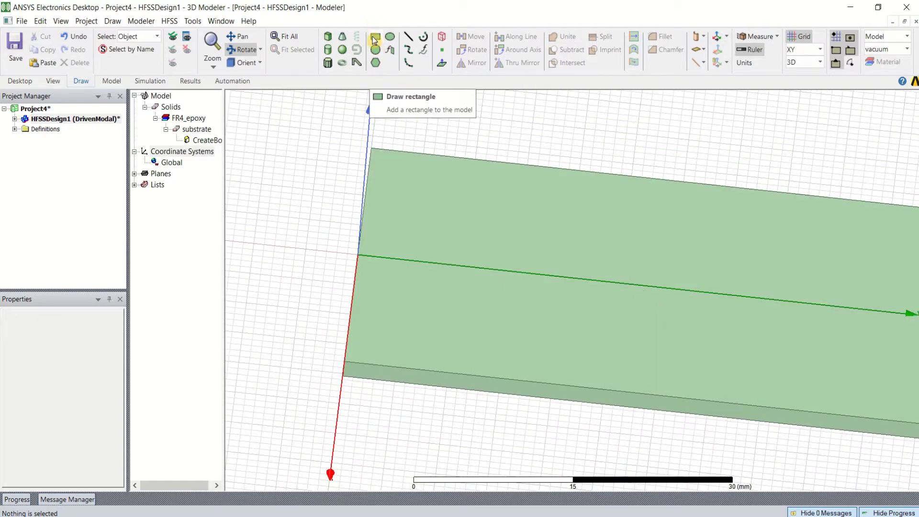
{"action": "left_click", "coordinate": [376, 37]}
{"action": "left_click", "coordinate": [415, 204]}
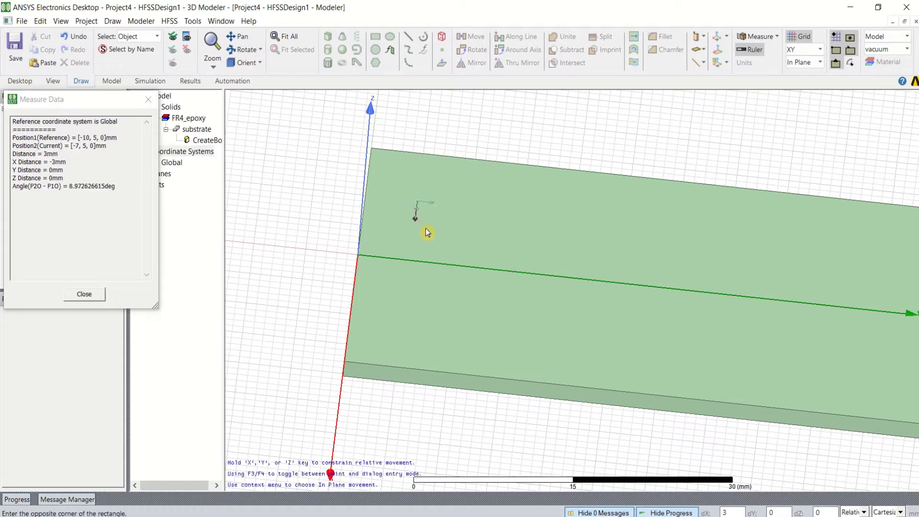
{"action": "left_click", "coordinate": [590, 339]}
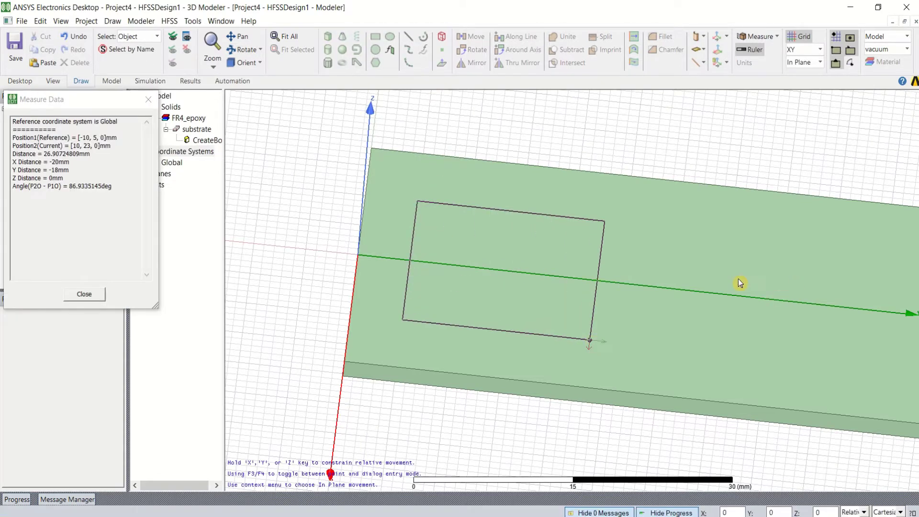
Step: Rename the new rectangle sheet as ground, change its colour to magenta and apply the attributes
{"action": "double_click", "coordinate": [200, 173]}
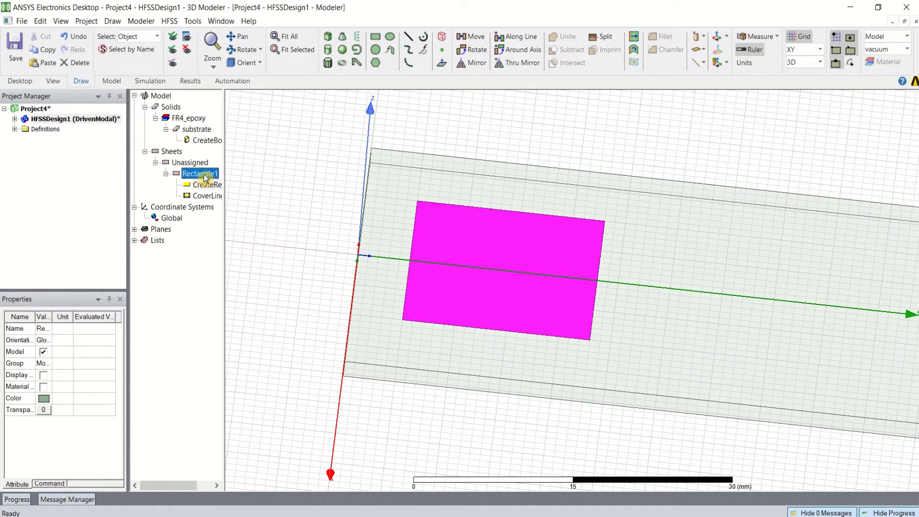
{"action": "left_click", "coordinate": [340, 196]}
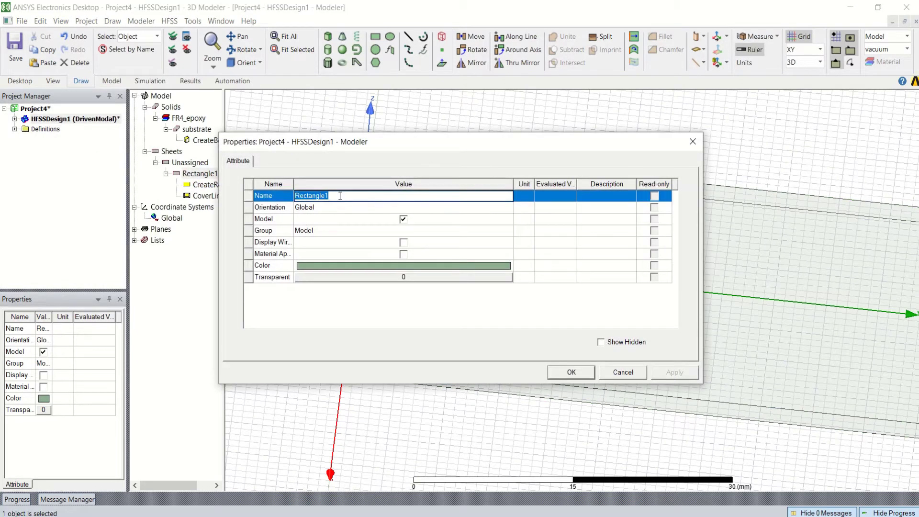
{"action": "type", "text": "ground"}
{"action": "left_click", "coordinate": [362, 267]}
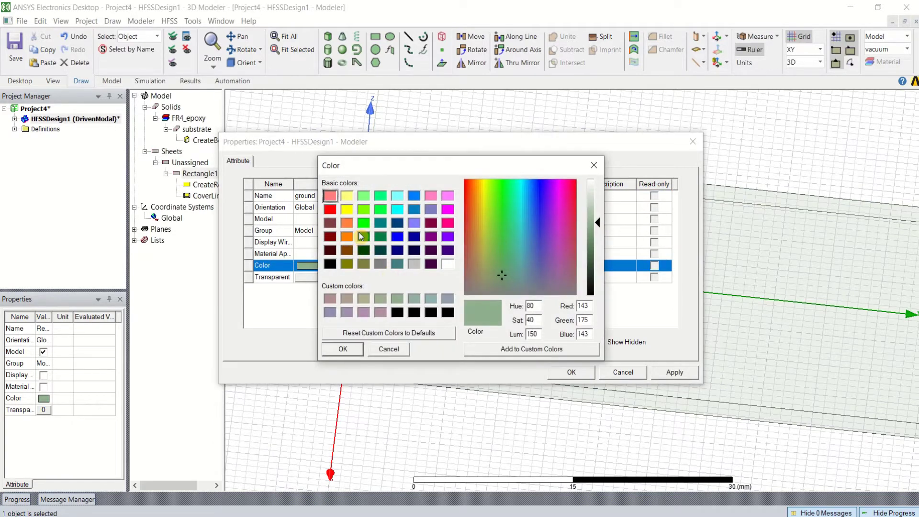
{"action": "left_click", "coordinate": [448, 209]}
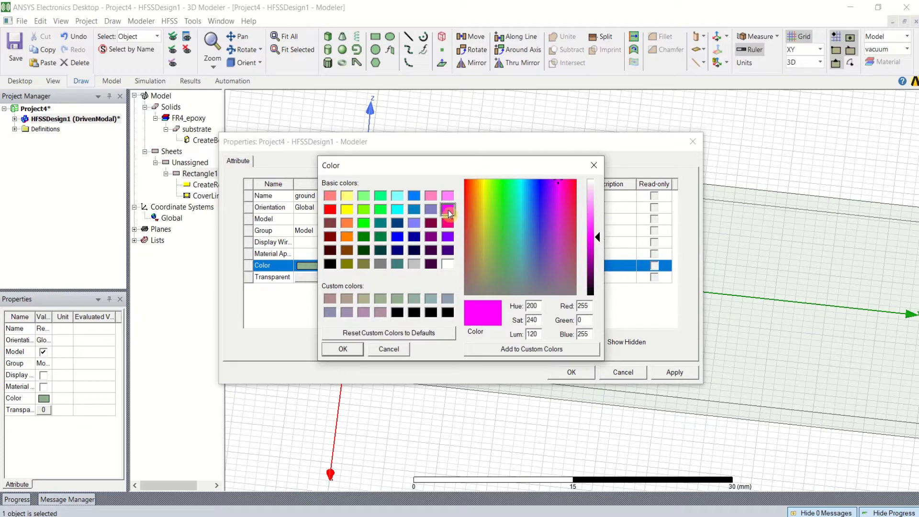
{"action": "left_click", "coordinate": [343, 348]}
{"action": "left_click", "coordinate": [679, 373]}
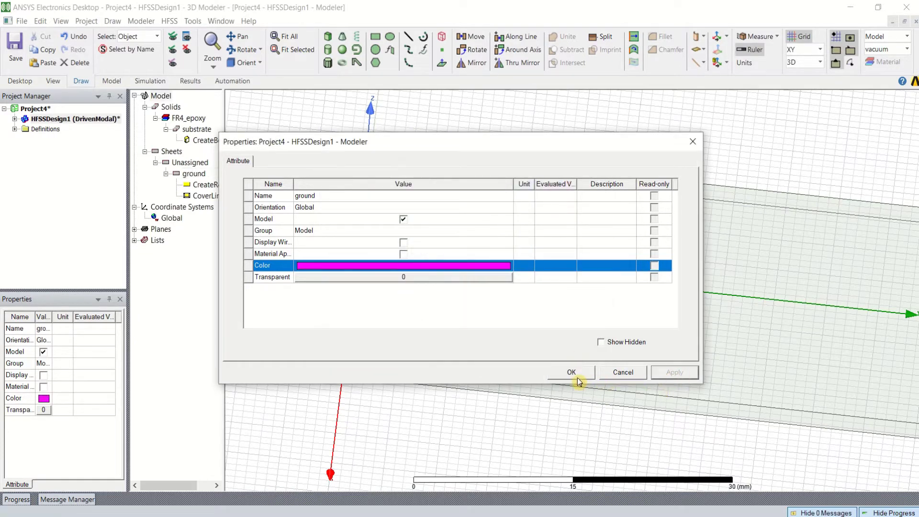
{"action": "left_click", "coordinate": [576, 376]}
Step: Set the ground rectangle's XSize to 35.9 mm, YSize to 58.9 mm and position to -17.95, 0, -1.6 mm
{"action": "left_click", "coordinate": [166, 173]}
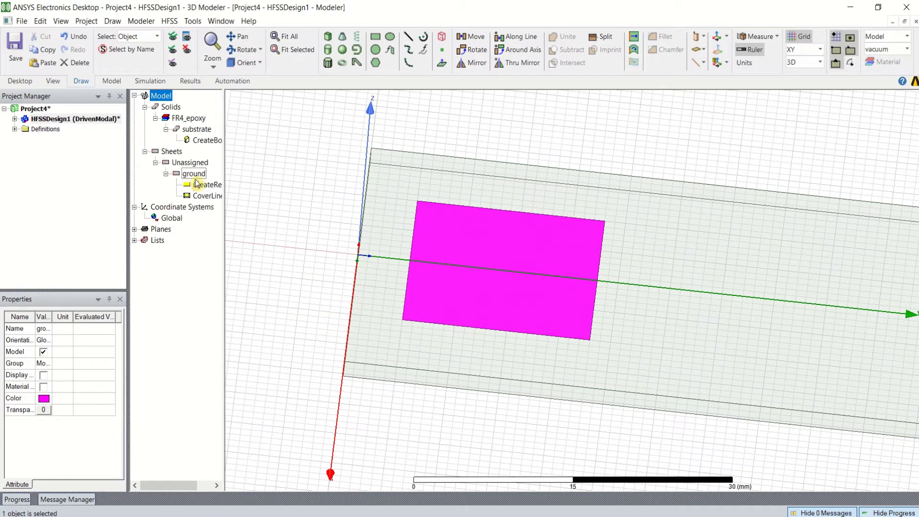
{"action": "left_click", "coordinate": [200, 185]}
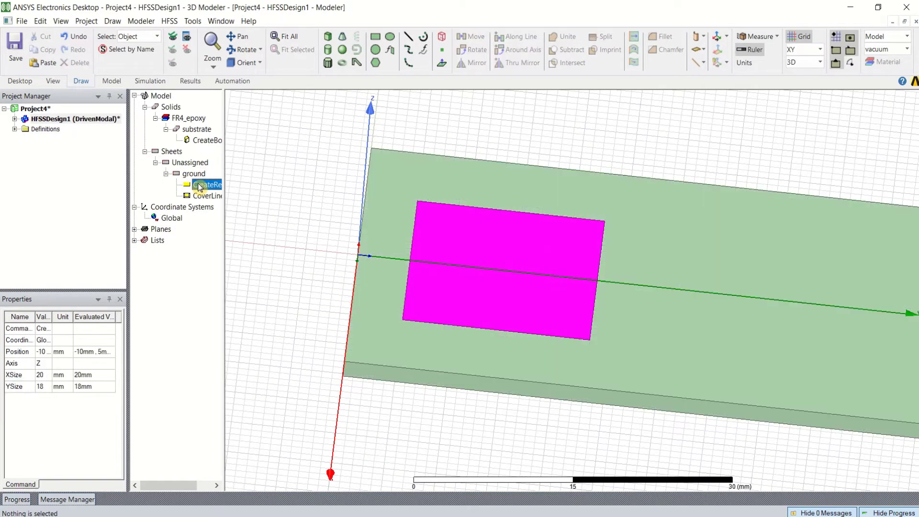
{"action": "double_click", "coordinate": [200, 186]}
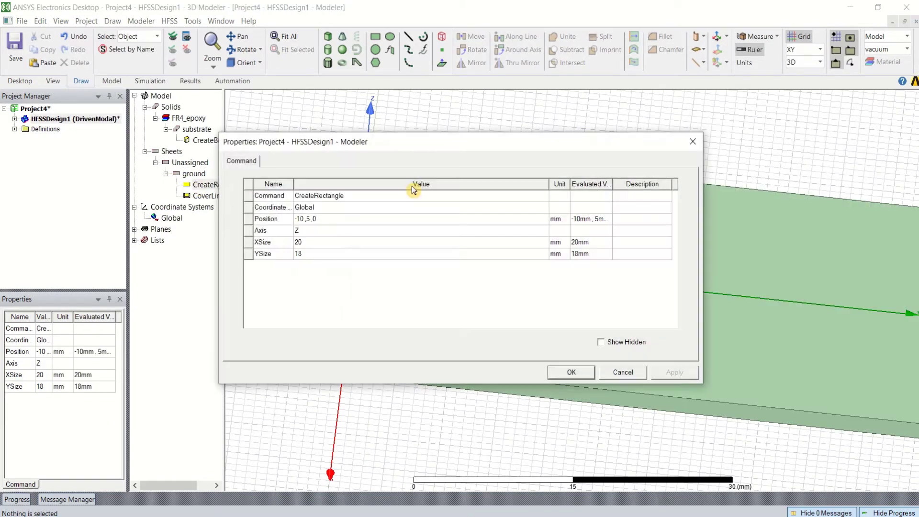
{"action": "left_click", "coordinate": [311, 242]}
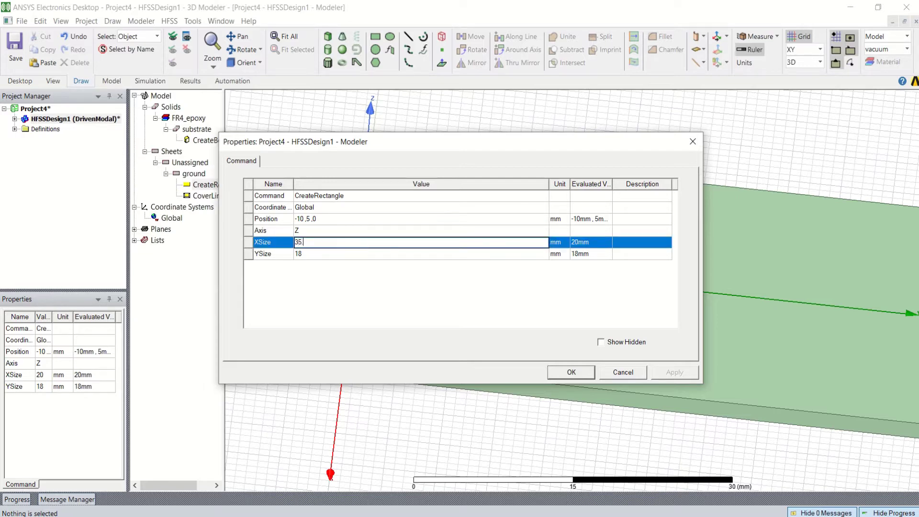
{"action": "left_click", "coordinate": [351, 254]}
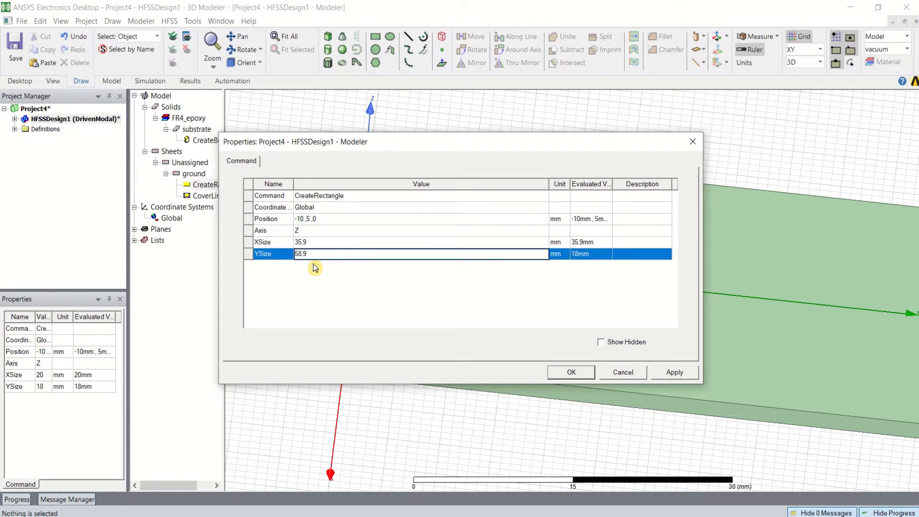
{"action": "left_click", "coordinate": [304, 219]}
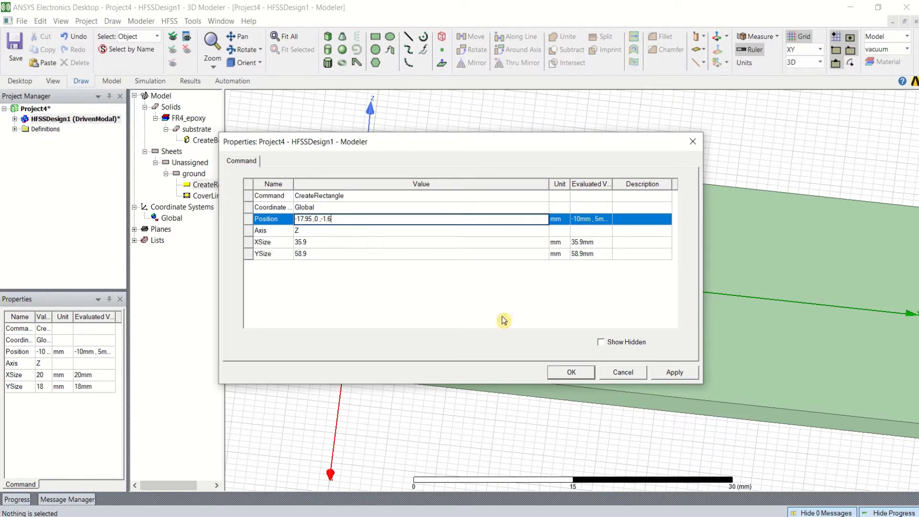
{"action": "left_click", "coordinate": [675, 375]}
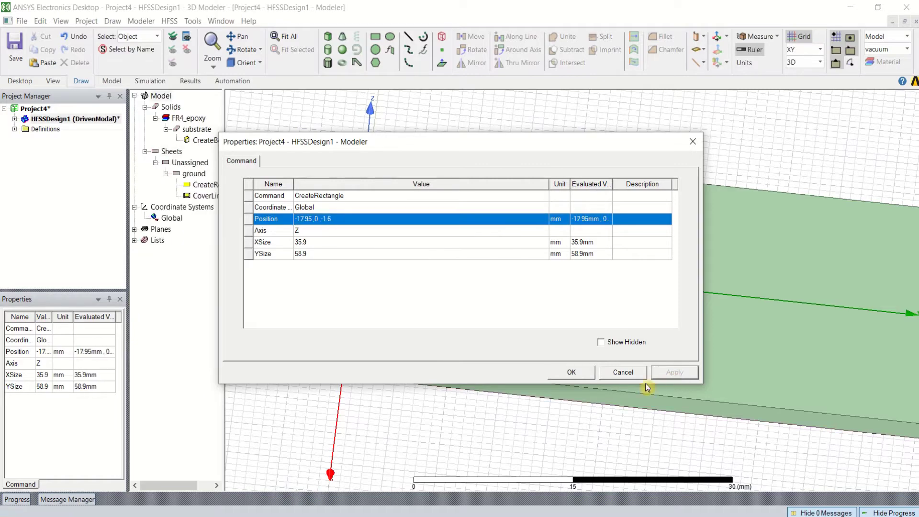
{"action": "left_click", "coordinate": [572, 373]}
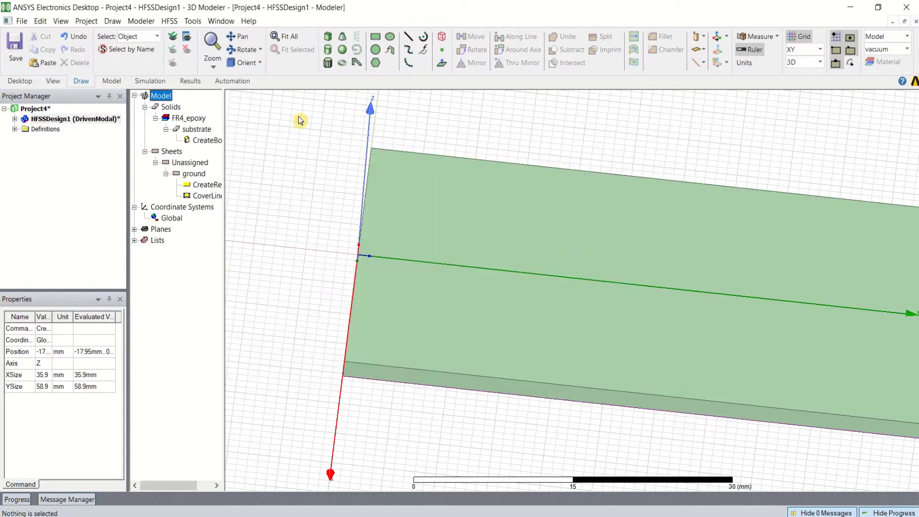
Step: Draw a rectangle of about 12 × 16 mm on the substrate's upper face, starting at (-4, 13, 0) mm
{"action": "left_click", "coordinate": [242, 50]}
{"action": "left_click_drag", "start_coordinate": [449, 215], "coordinate": [474, 174]}
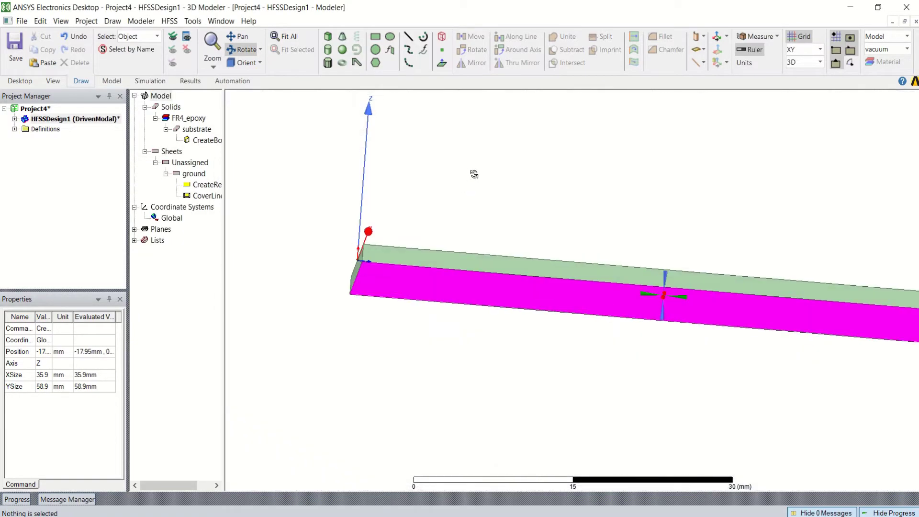
{"action": "left_click_drag", "start_coordinate": [495, 303], "coordinate": [549, 287]}
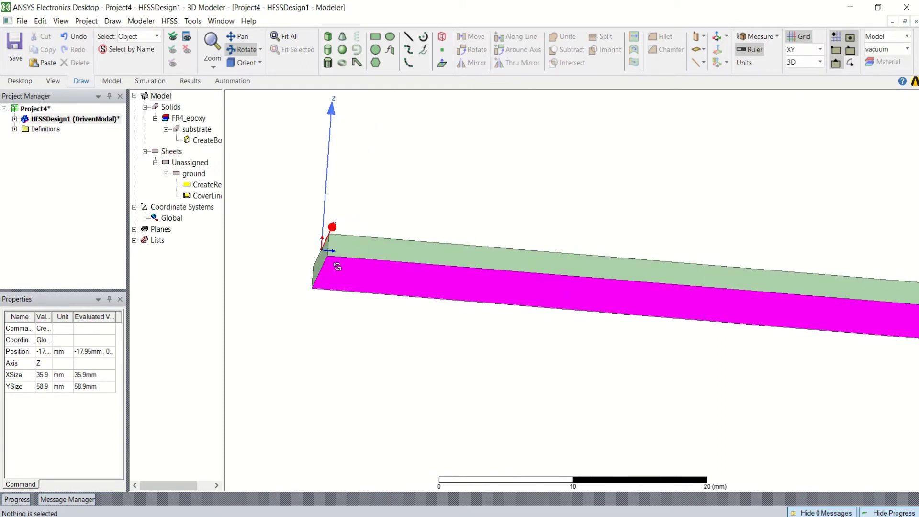
{"action": "left_click_drag", "start_coordinate": [451, 265], "coordinate": [601, 306]}
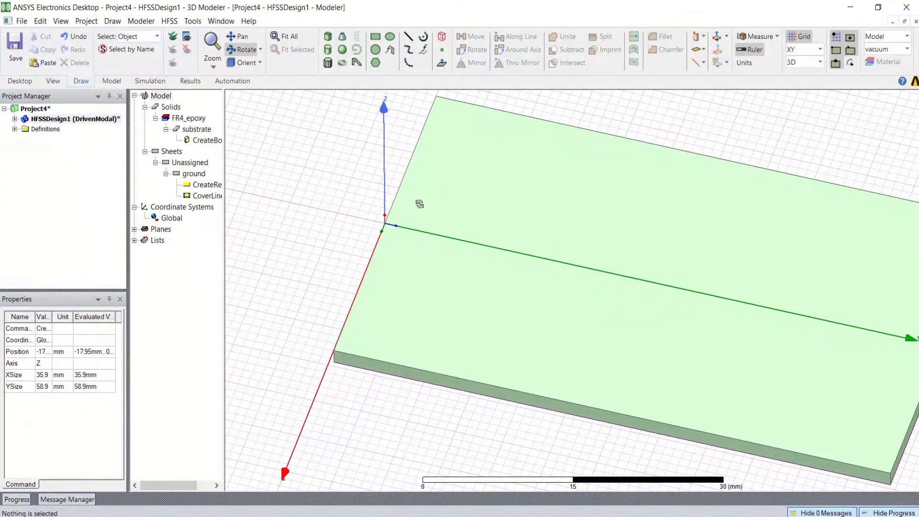
{"action": "left_click", "coordinate": [376, 37]}
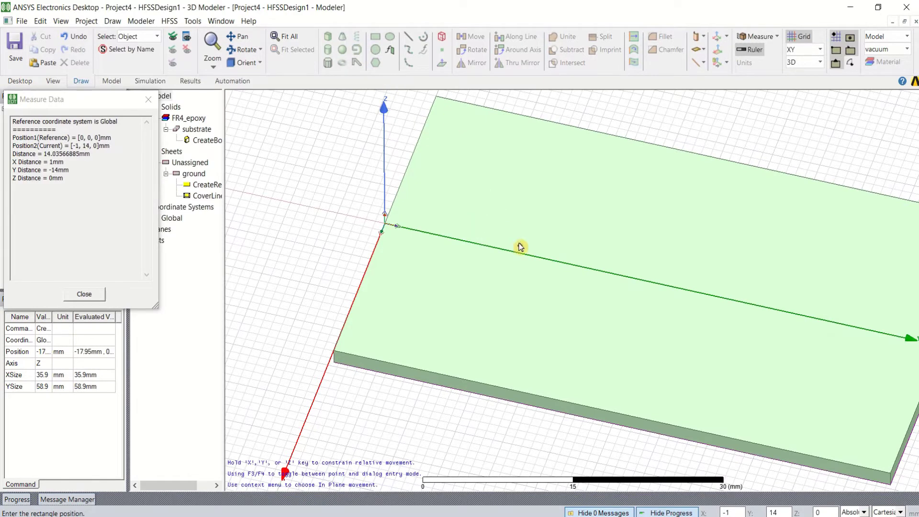
{"action": "left_click", "coordinate": [521, 223]}
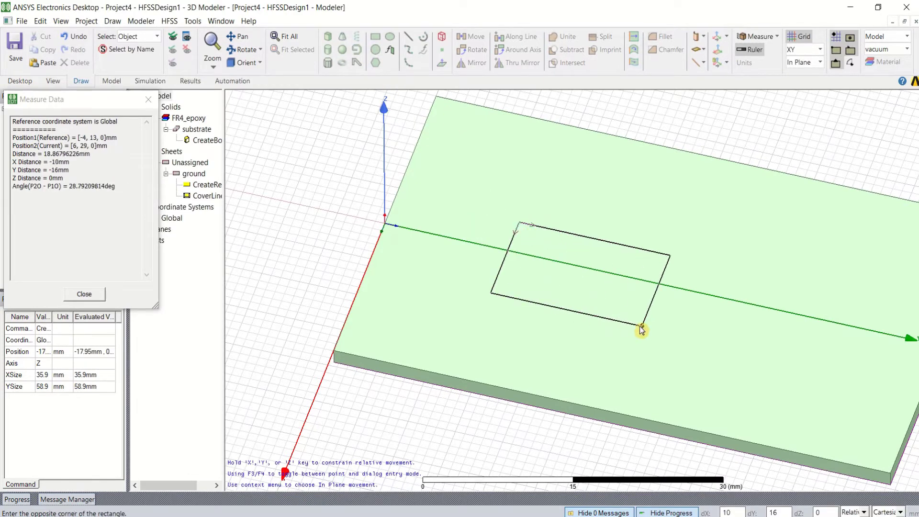
{"action": "left_click", "coordinate": [639, 341]}
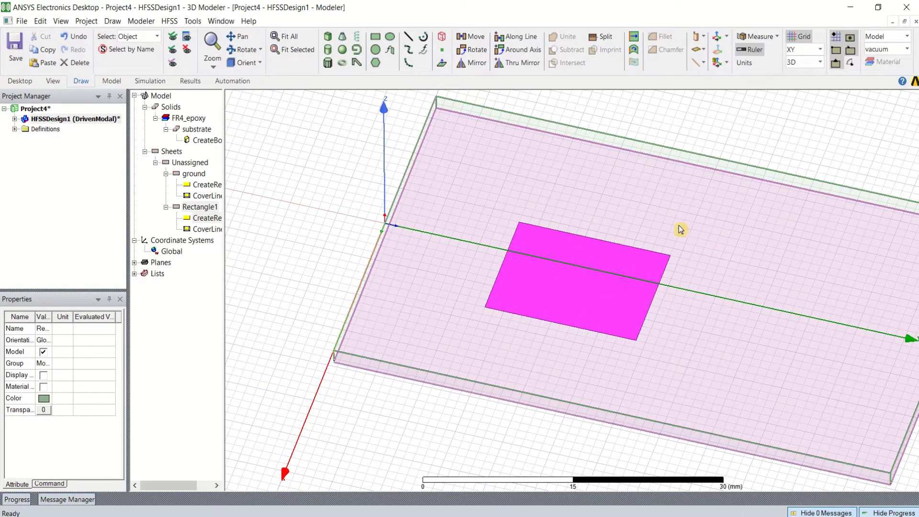
Step: Rename the rectangle on the substrate's upper face as patch and change its colour to orange
{"action": "double_click", "coordinate": [200, 206]}
{"action": "left_click", "coordinate": [343, 196]}
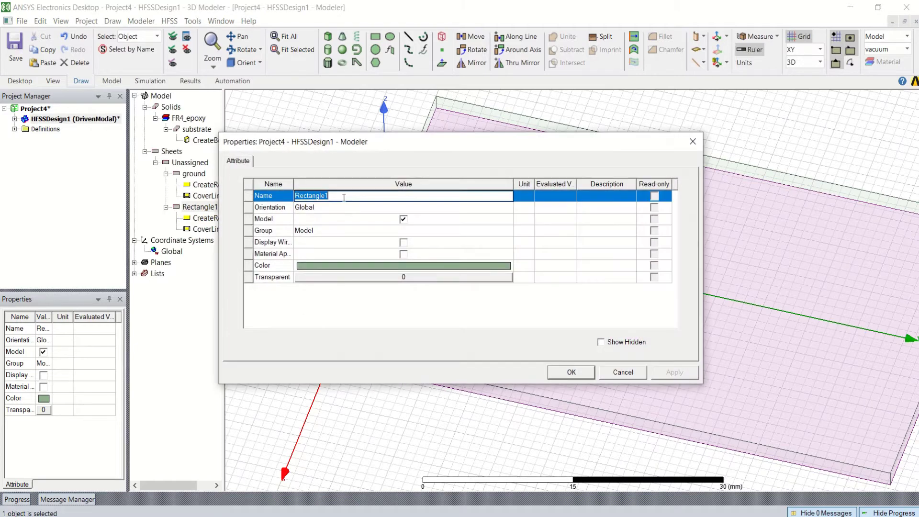
{"action": "type", "text": "patch"}
{"action": "left_click", "coordinate": [375, 265]}
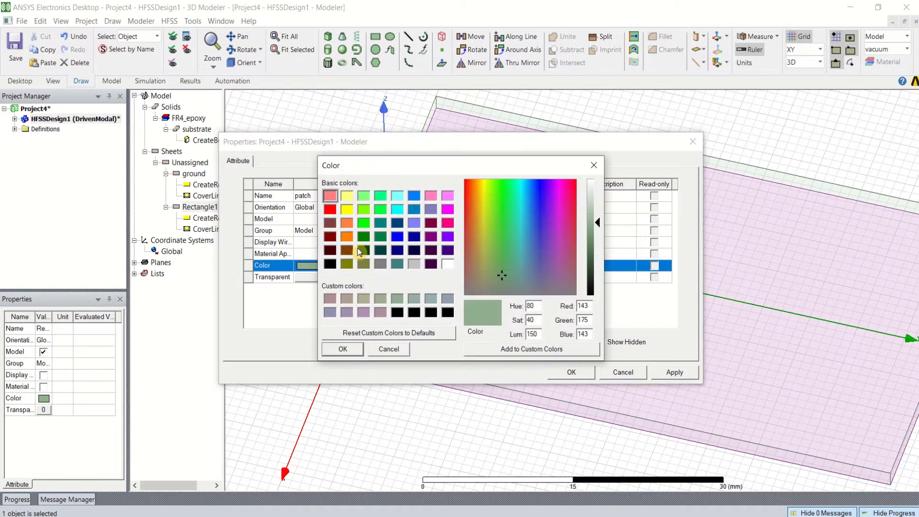
{"action": "left_click", "coordinate": [347, 237]}
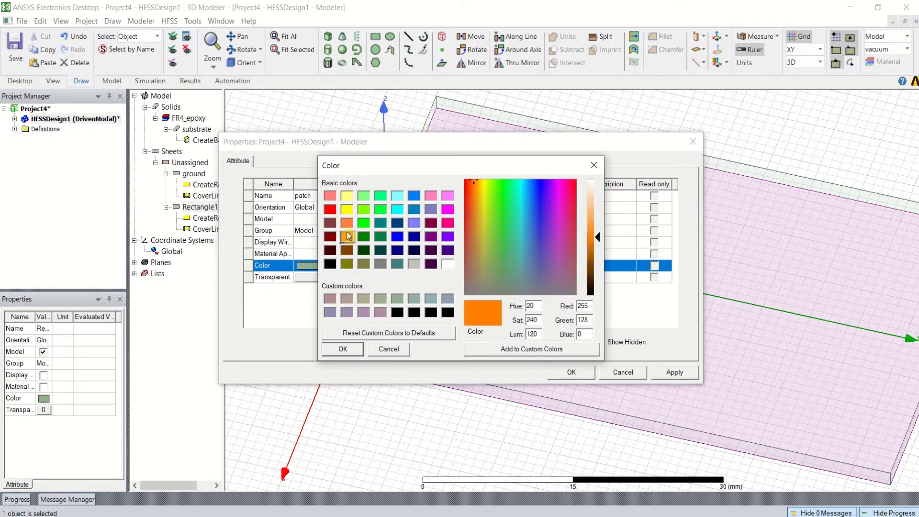
{"action": "left_click", "coordinate": [341, 349]}
{"action": "left_click", "coordinate": [675, 372]}
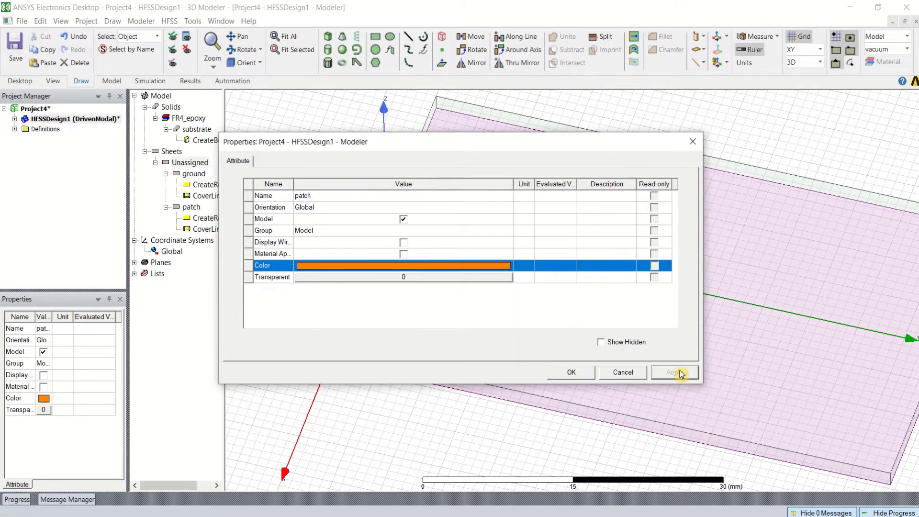
{"action": "left_click", "coordinate": [575, 373]}
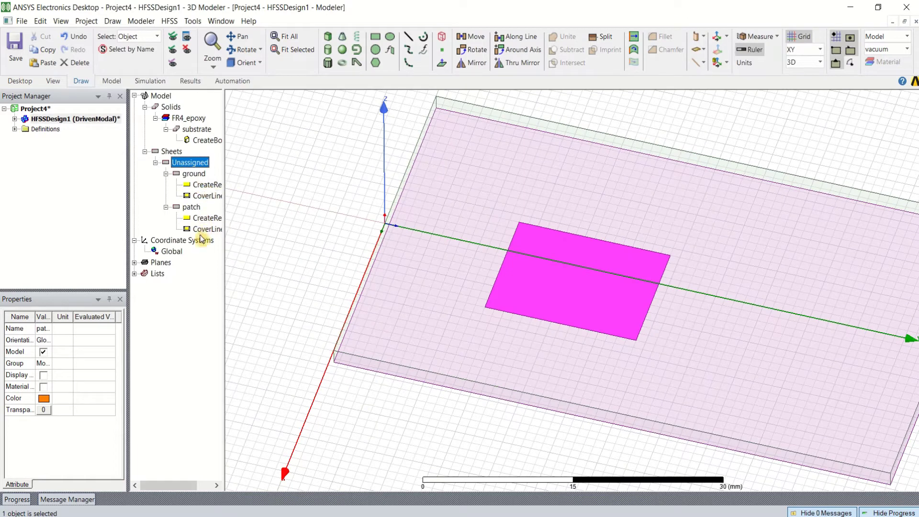
Step: Set the patch rectangle's XSize to 17.56 mm and YSize to 12.56 mm
{"action": "left_click", "coordinate": [189, 218]}
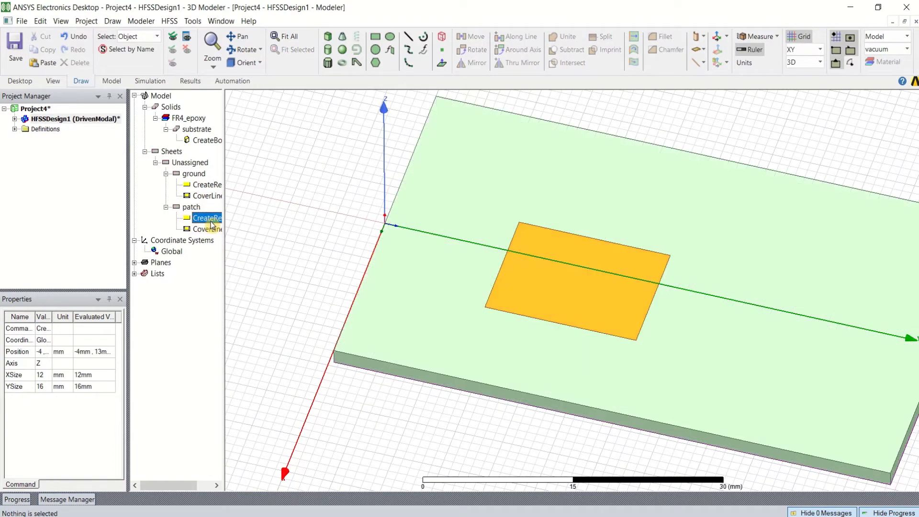
{"action": "double_click", "coordinate": [212, 224]}
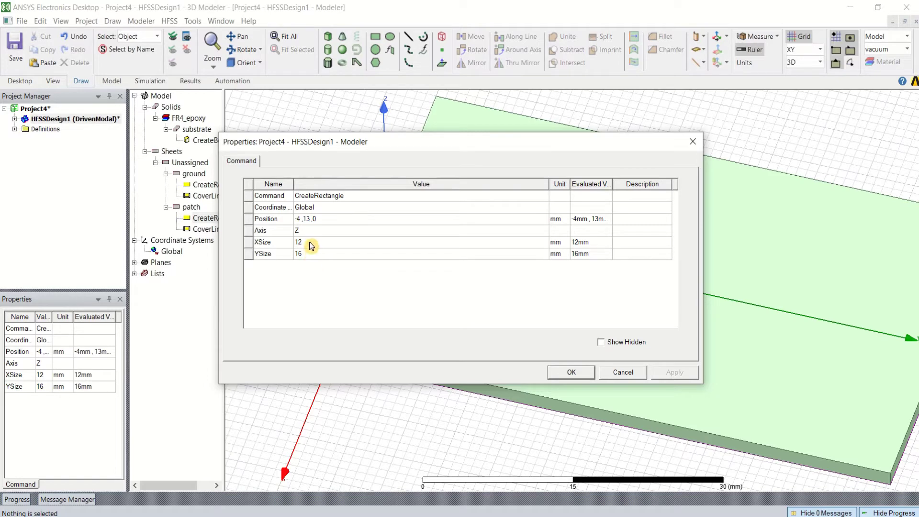
{"action": "left_click", "coordinate": [318, 243]}
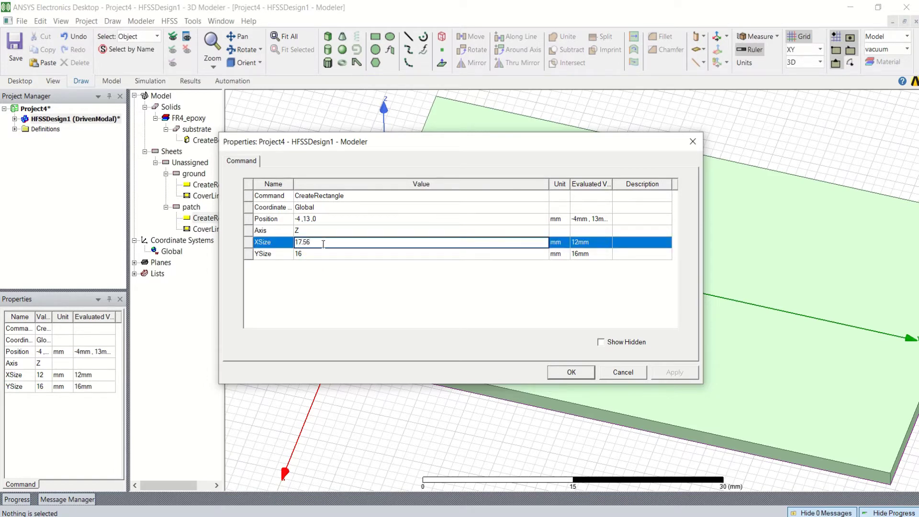
{"action": "left_click", "coordinate": [324, 255]}
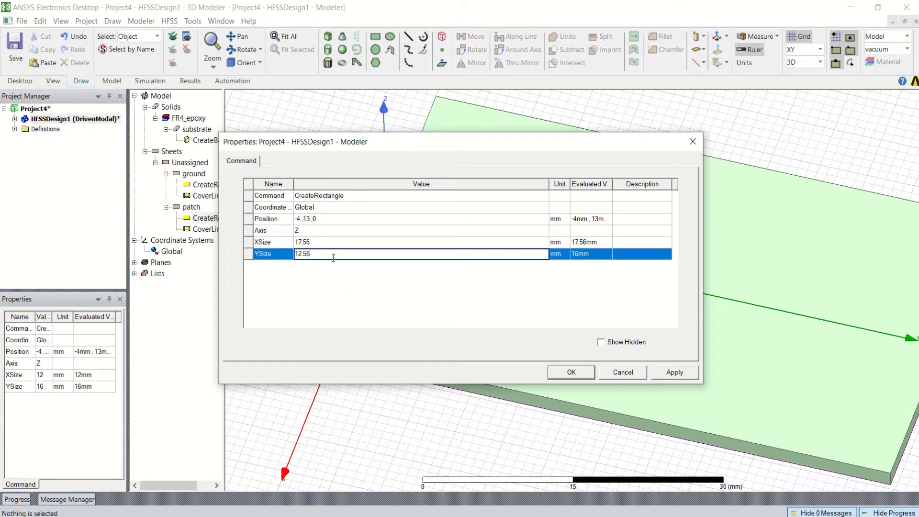
Step: Set the patch rectangle's position to -8.78, 23.19, 0 mm and apply the changes
{"action": "left_click", "coordinate": [301, 220]}
{"action": "left_click", "coordinate": [300, 219]}
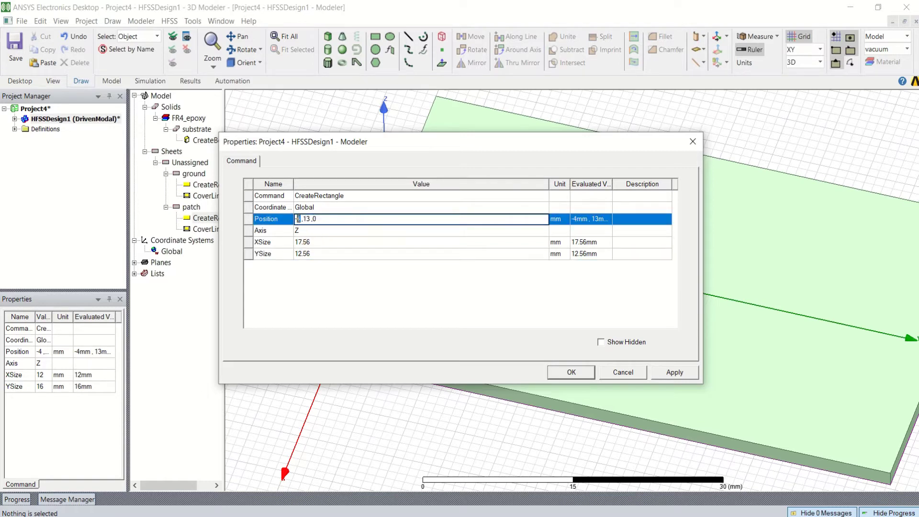
{"action": "double_click", "coordinate": [298, 218]}
{"action": "type", "text": "8"}
{"action": "type", "text": "23.19"}
{"action": "left_click", "coordinate": [676, 377]}
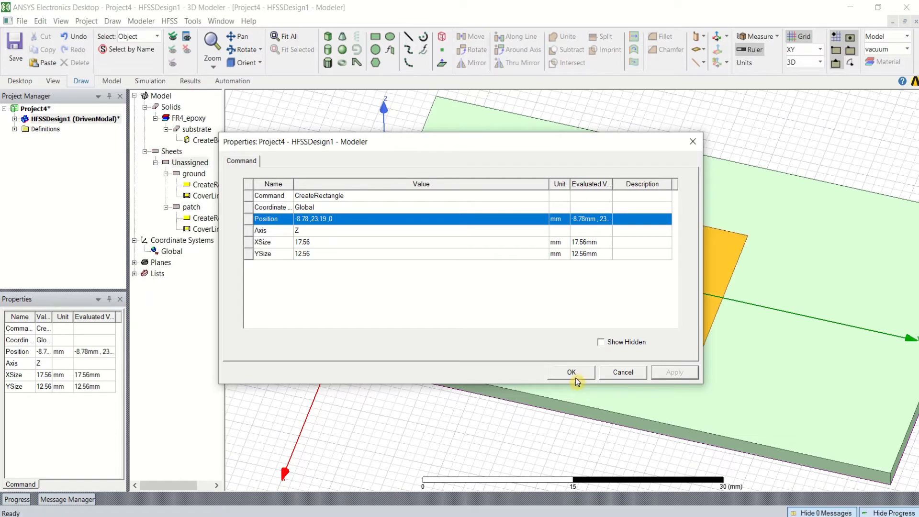
{"action": "left_click", "coordinate": [576, 376]}
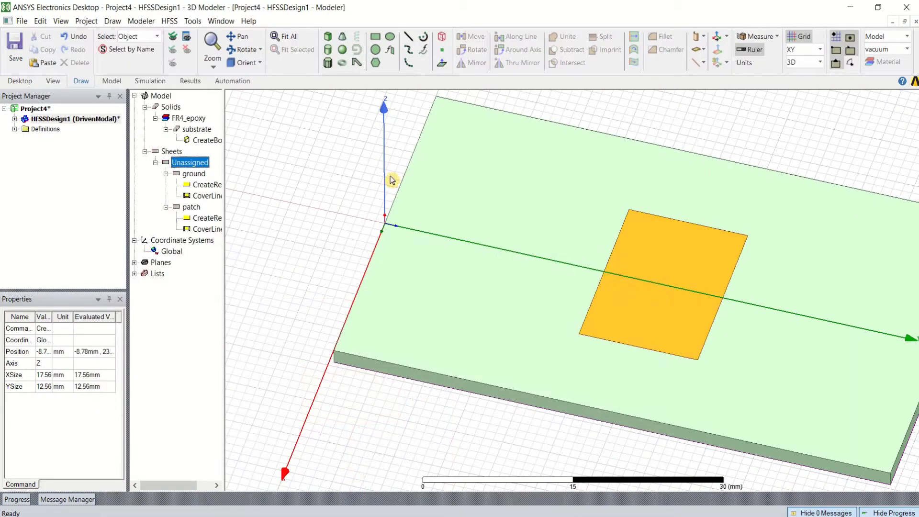
Step: Draw a narrow rectangle on the XY plane, starting at (0, 3, 0) mm and running along the Y axis towards the patch
{"action": "left_click", "coordinate": [376, 38]}
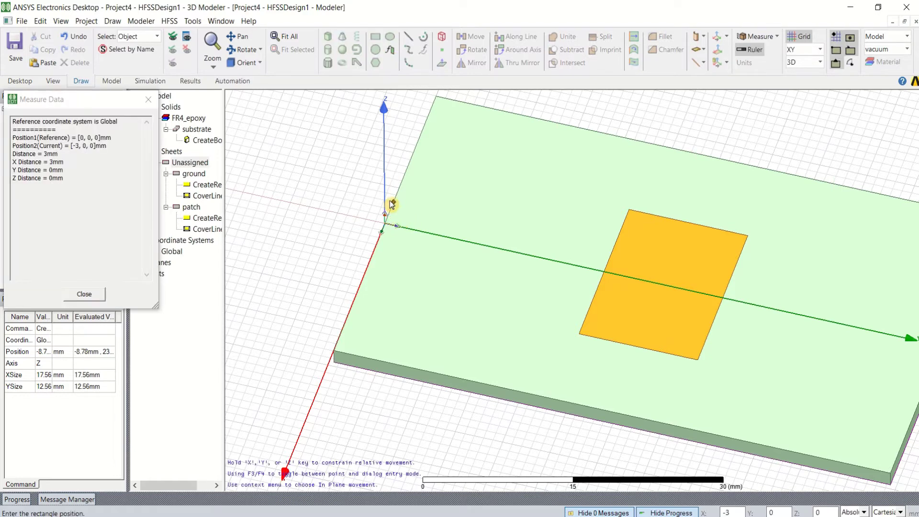
{"action": "left_click", "coordinate": [413, 231]}
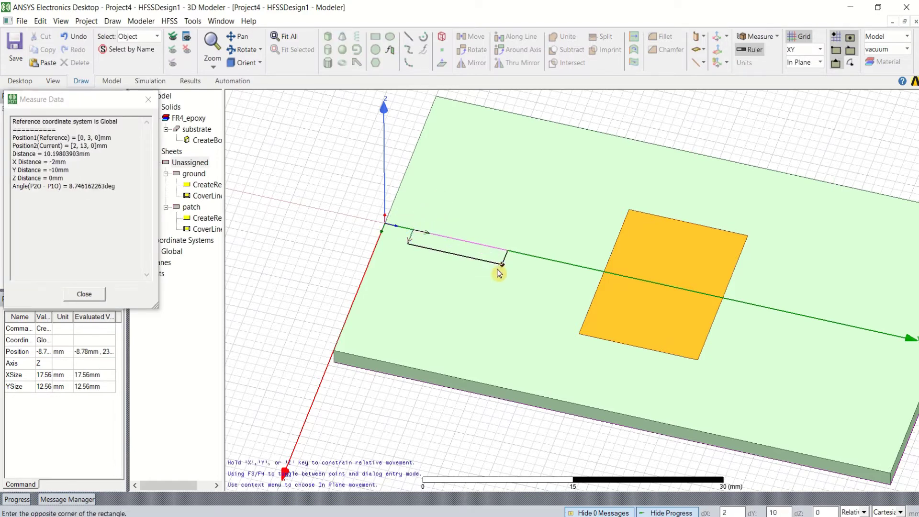
{"action": "left_click", "coordinate": [521, 276]}
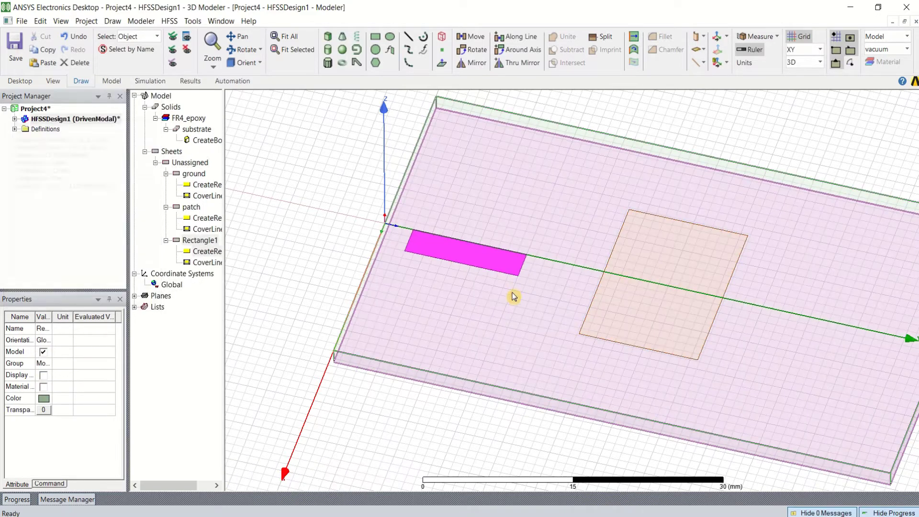
Step: Rename the narrow feed rectangle as Edgefeed and change its colour to orange
{"action": "double_click", "coordinate": [199, 241]}
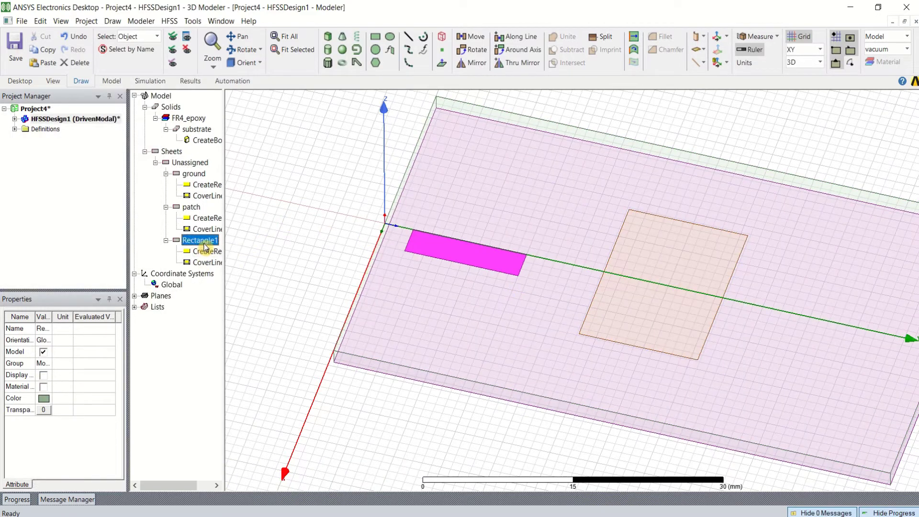
{"action": "left_click", "coordinate": [342, 195]}
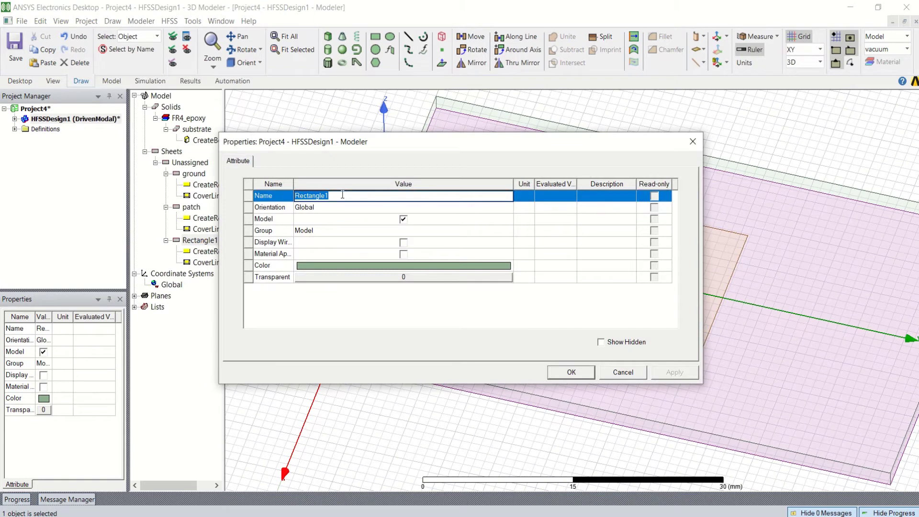
{"action": "type", "text": "Edgefee"}
{"action": "left_click", "coordinate": [351, 266]}
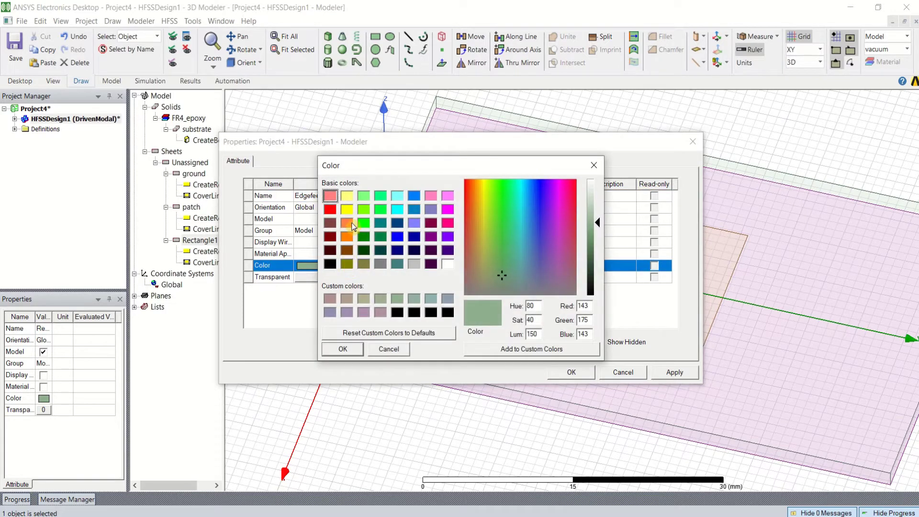
{"action": "left_click", "coordinate": [347, 236]}
{"action": "left_click", "coordinate": [341, 352]}
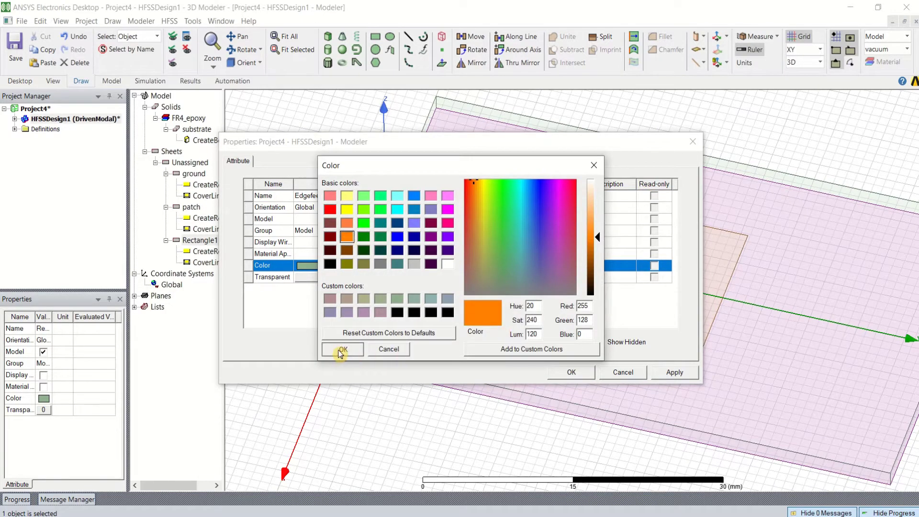
{"action": "left_click", "coordinate": [675, 372]}
{"action": "left_click", "coordinate": [571, 372]}
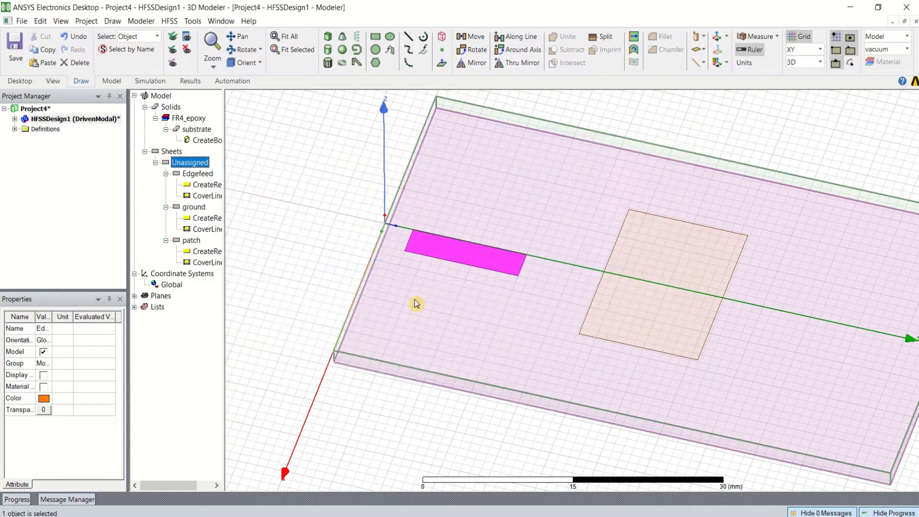
Step: Set the Edgefeed rectangle's XSize to 3.059 mm and YSize to -14.895 mm
{"action": "double_click", "coordinate": [211, 184]}
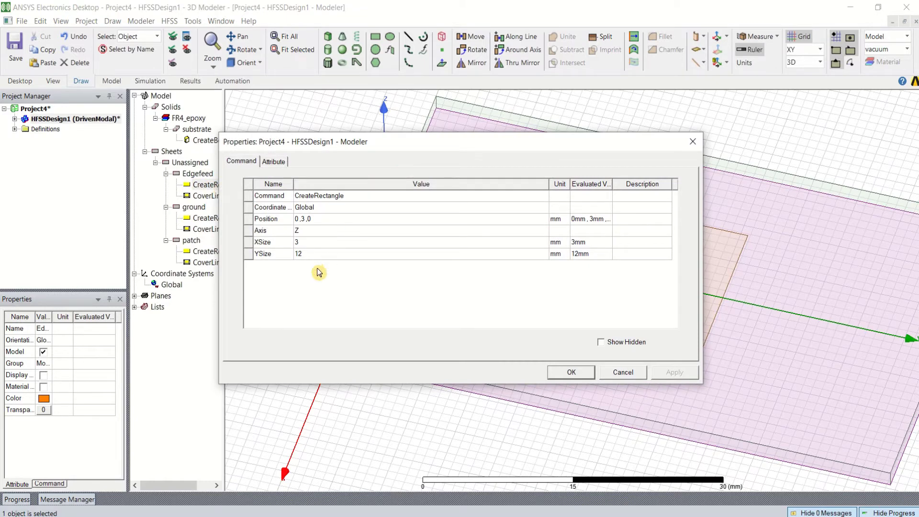
{"action": "left_click", "coordinate": [316, 243]}
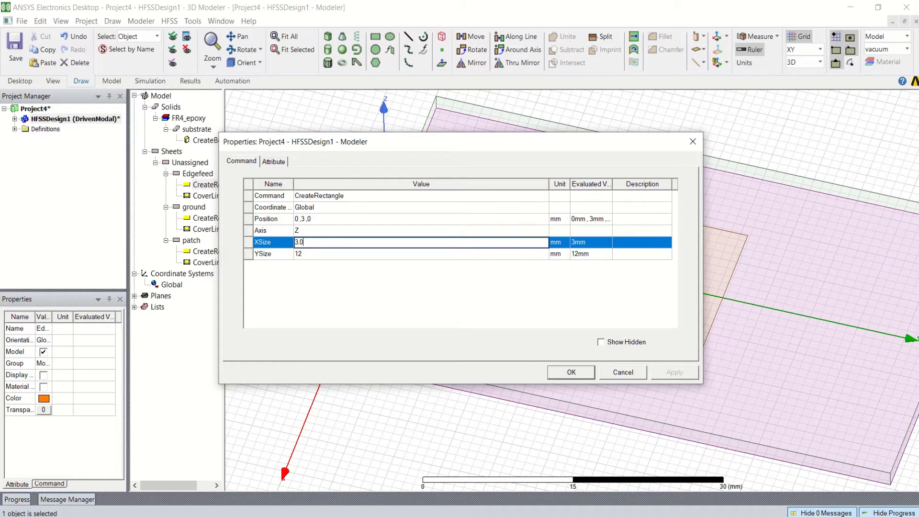
{"action": "type", "text": "3.059"}
{"action": "left_click", "coordinate": [314, 254]}
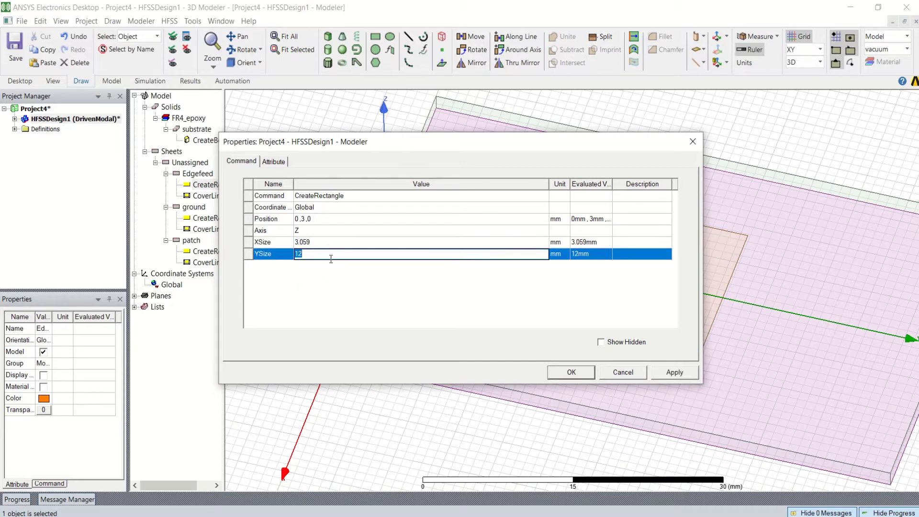
{"action": "key", "text": "BackSpace"}
Step: Set the Edgefeed rectangle's position to -1.5255, 14.896, 0 mm and apply the changes
{"action": "left_click", "coordinate": [298, 220]}
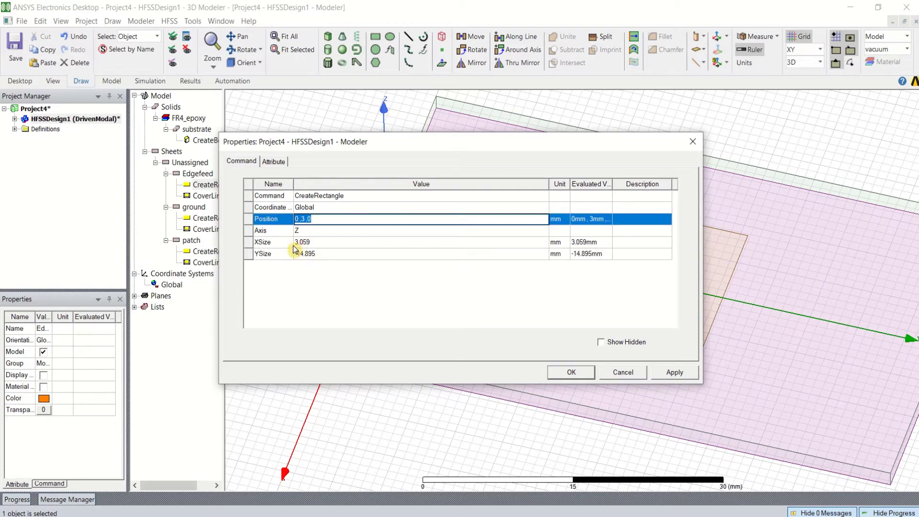
{"action": "left_click", "coordinate": [307, 216]}
{"action": "type", "text": "-1.5255"}
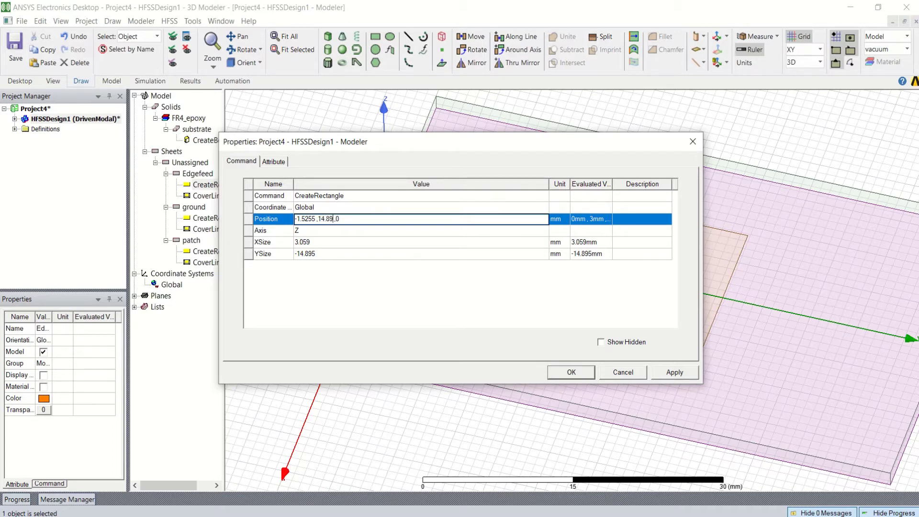
{"action": "left_click", "coordinate": [675, 372]}
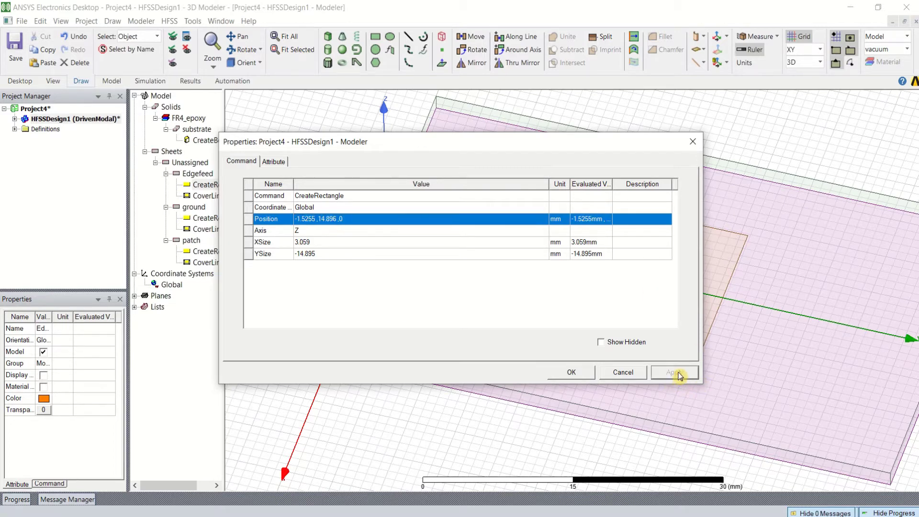
{"action": "left_click", "coordinate": [580, 373]}
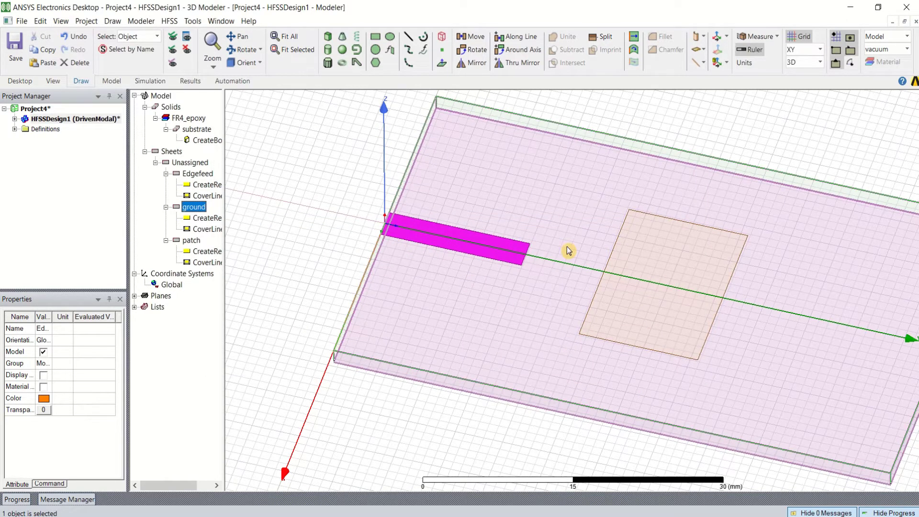
Step: Draw a narrow rectangle about 1 × 8.1 mm from the middle of the Edgefeed's inner end towards the patch
{"action": "left_click", "coordinate": [516, 255]}
{"action": "scroll", "coordinate": [531, 263], "scroll_direction": "up", "scroll_amount": 2}
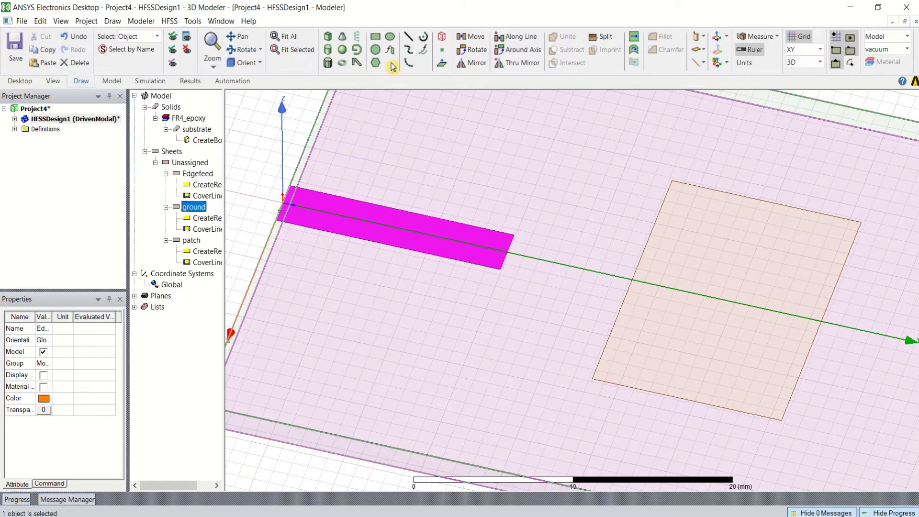
{"action": "left_click", "coordinate": [375, 42]}
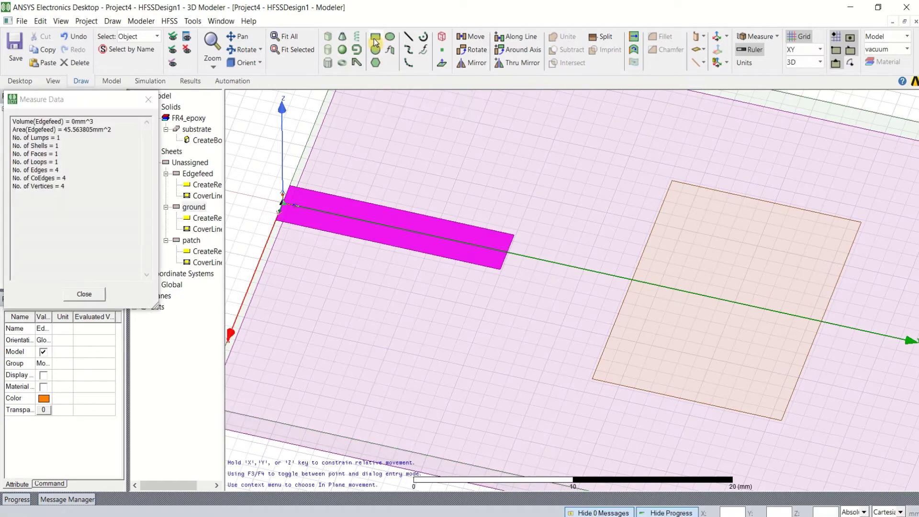
{"action": "left_click", "coordinate": [511, 252]}
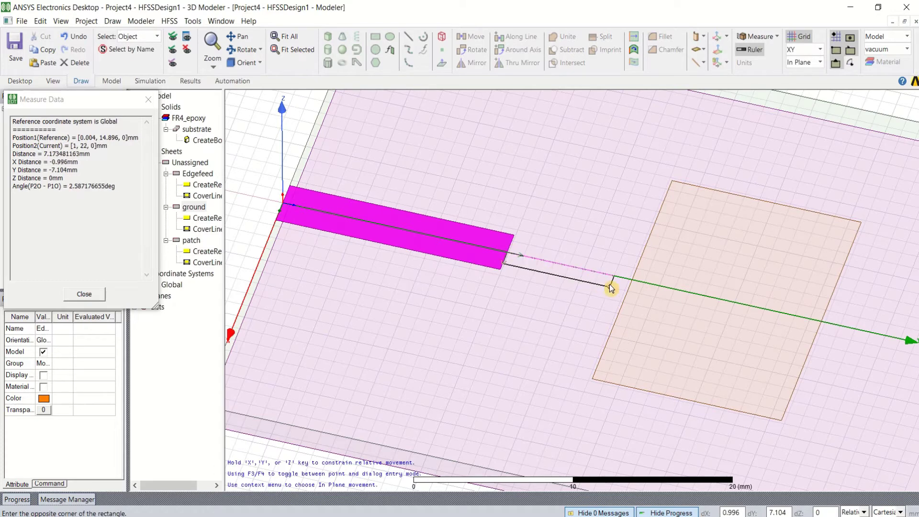
{"action": "left_click", "coordinate": [628, 293]}
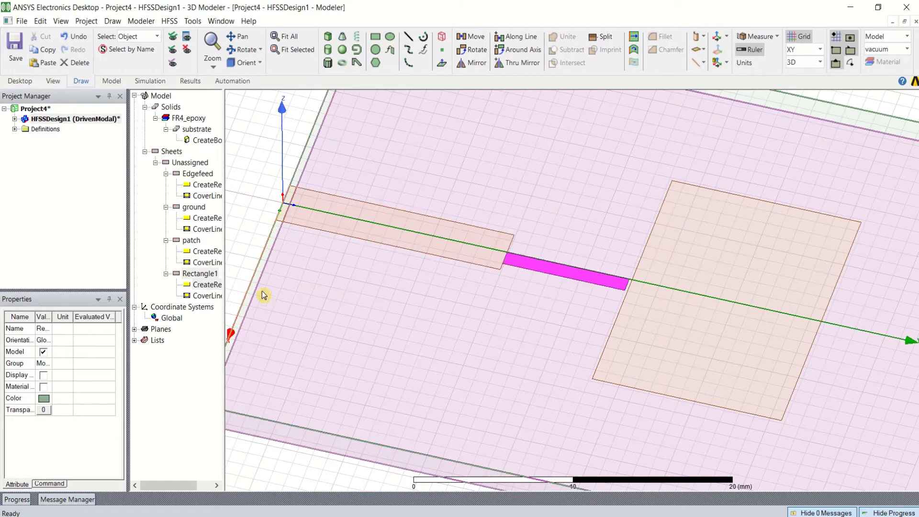
Step: Rename the new connecting rectangle as quaterwave and change its colour to orange
{"action": "double_click", "coordinate": [206, 282]}
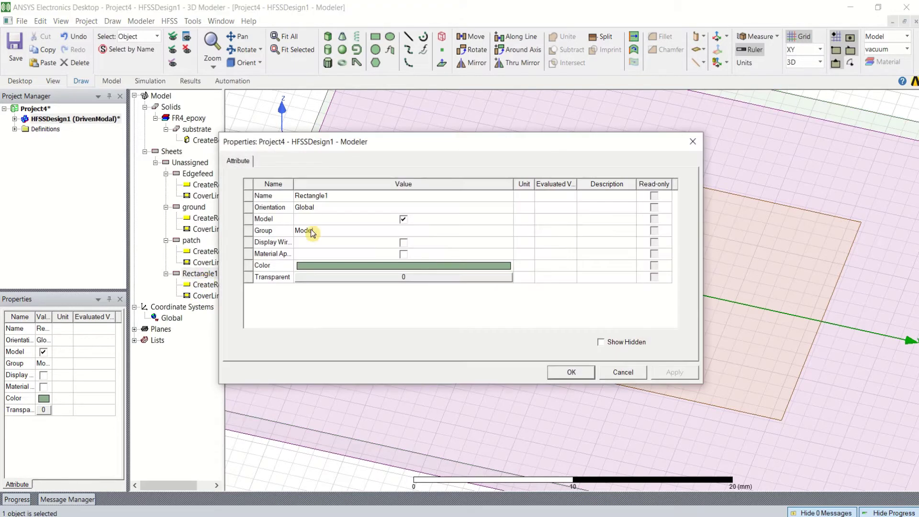
{"action": "left_click", "coordinate": [345, 198]}
{"action": "left_click", "coordinate": [346, 198]}
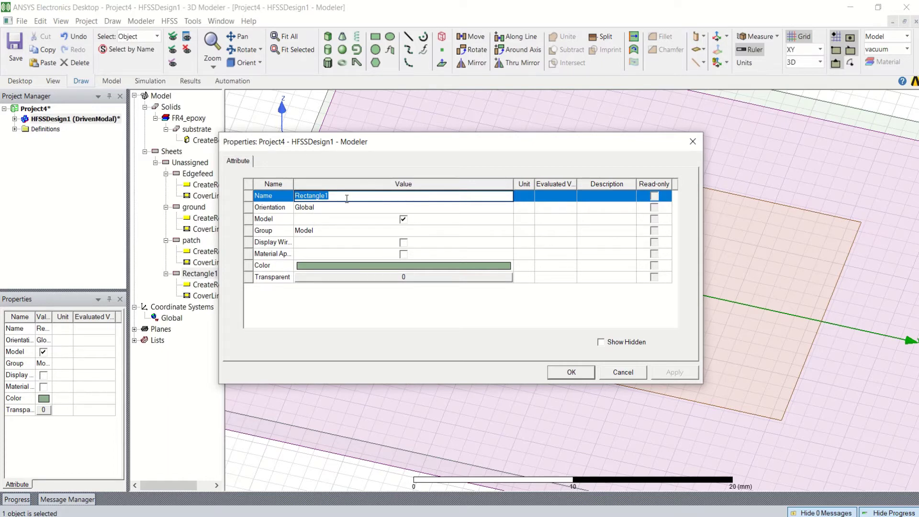
{"action": "type", "text": "quaterwave"}
{"action": "left_click", "coordinate": [402, 266]}
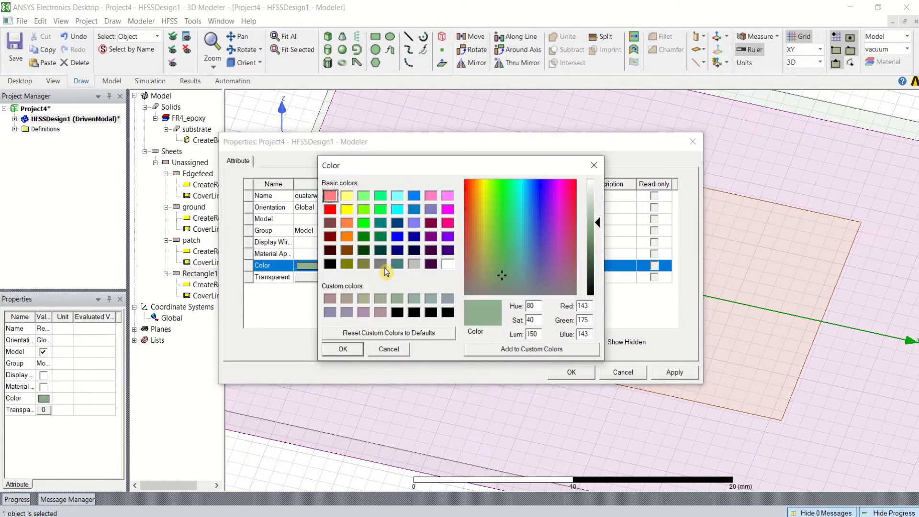
{"action": "left_click", "coordinate": [353, 235]}
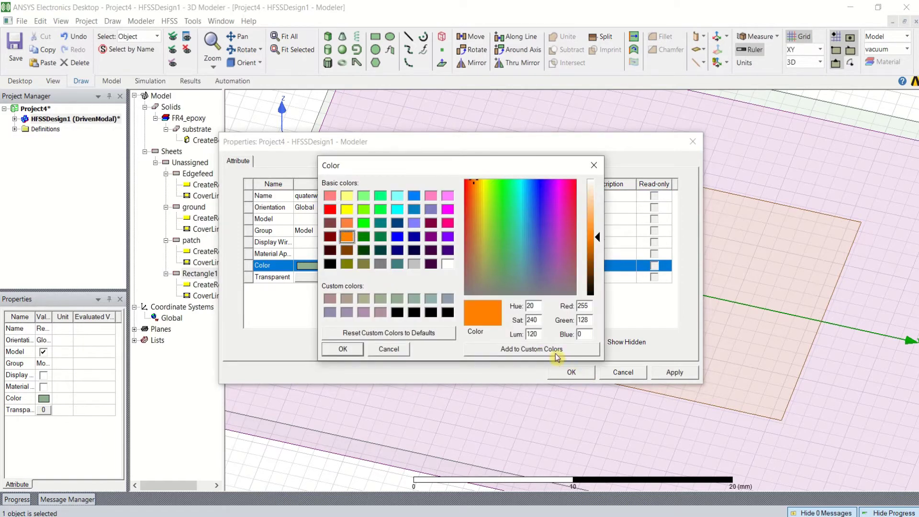
{"action": "left_click", "coordinate": [342, 351]}
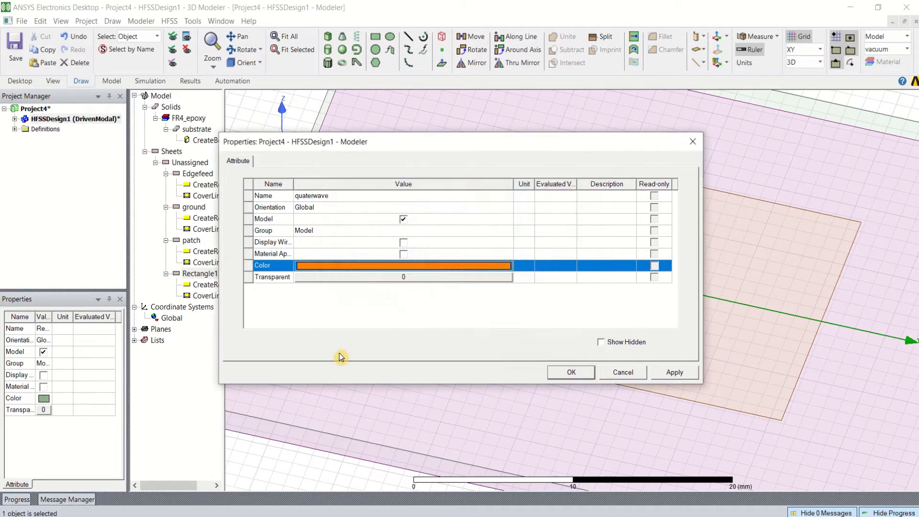
{"action": "left_click", "coordinate": [674, 372]}
{"action": "left_click", "coordinate": [572, 373]}
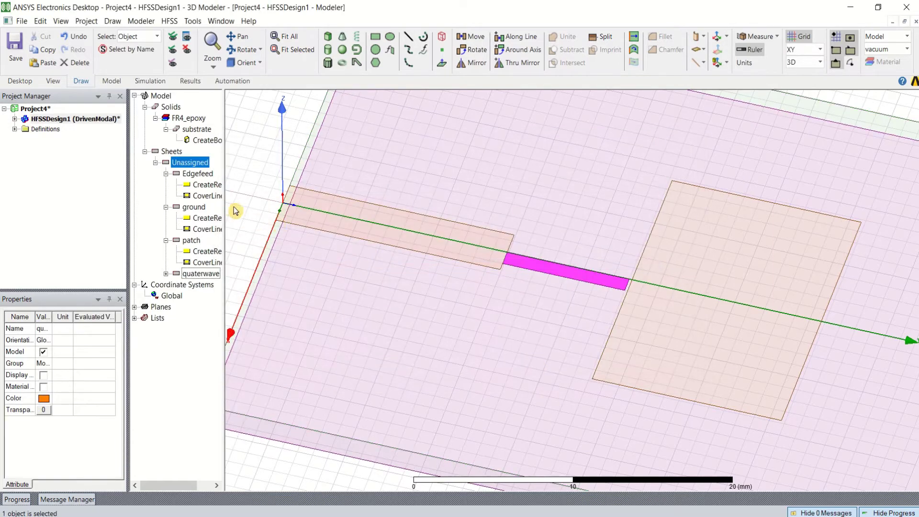
Step: Set the quaterwave rectangle's XSize to 0.723 mm and YSize to -8.294 mm
{"action": "left_click", "coordinate": [166, 274]}
{"action": "double_click", "coordinate": [191, 284]}
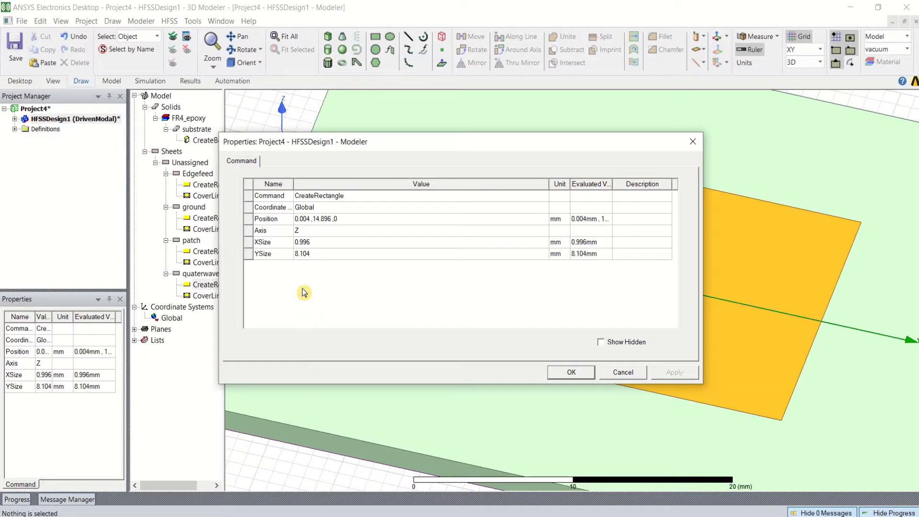
{"action": "left_click", "coordinate": [323, 242]}
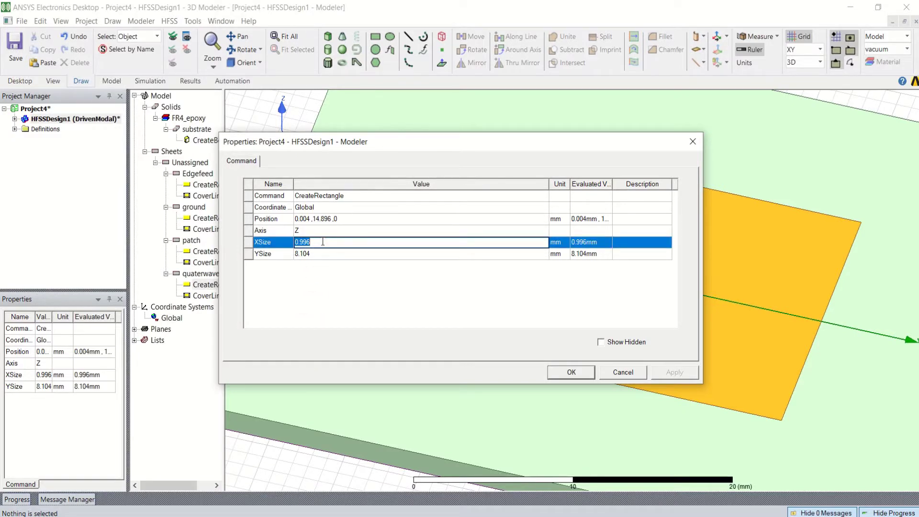
{"action": "type", "text": "0.723"}
{"action": "left_click", "coordinate": [322, 254]}
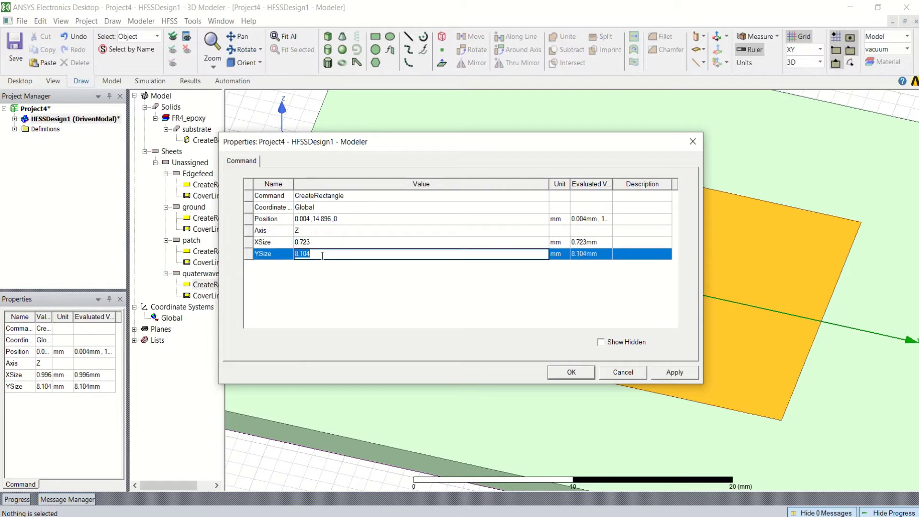
{"action": "type", "text": "1"}
Step: Set the quaterwave rectangle's position to -0.3615, 23.19, 0 mm and apply the changes
{"action": "left_click", "coordinate": [302, 220]}
{"action": "left_click", "coordinate": [303, 219]}
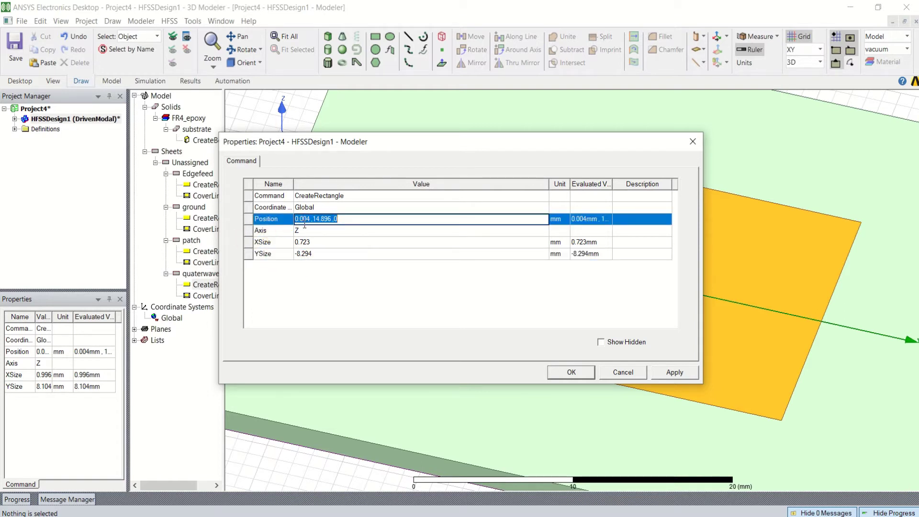
{"action": "left_click_drag", "start_coordinate": [308, 218], "coordinate": [293, 219]}
{"action": "key", "text": "Delete"}
{"action": "key", "text": "Delete"}
{"action": "key", "text": "Delete"}
{"action": "key", "text": "Delete"}
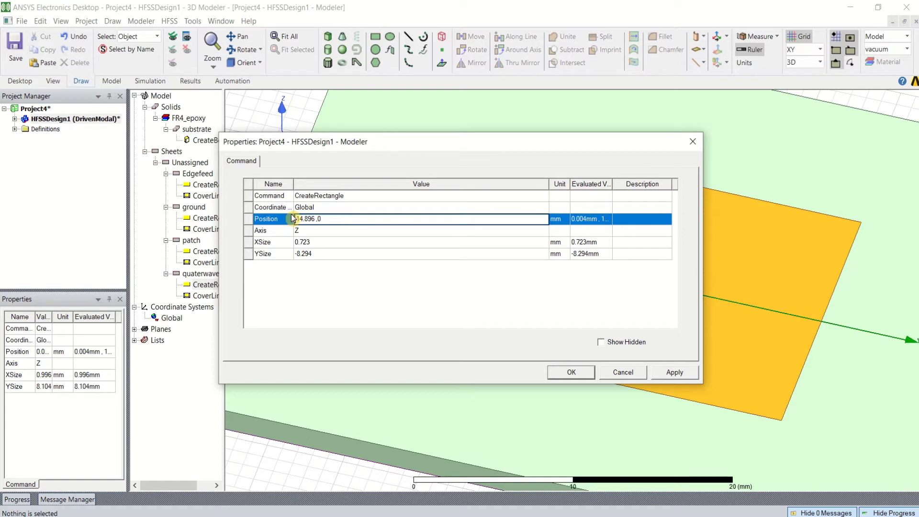
{"action": "type", "text": "-0.3615"}
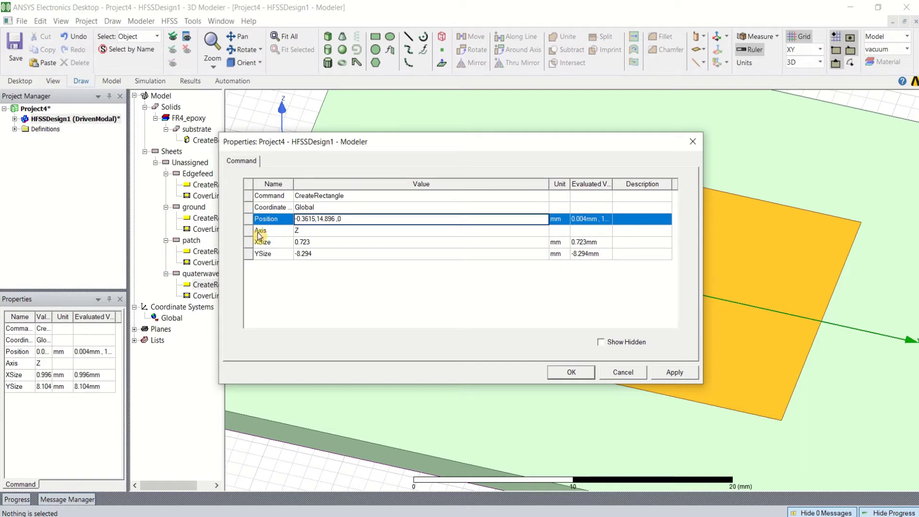
{"action": "type", "text": ","}
{"action": "left_click_drag", "start_coordinate": [318, 218], "coordinate": [331, 218]}
{"action": "type", "text": "23.1"}
{"action": "left_click", "coordinate": [674, 372]}
{"action": "left_click", "coordinate": [570, 376]}
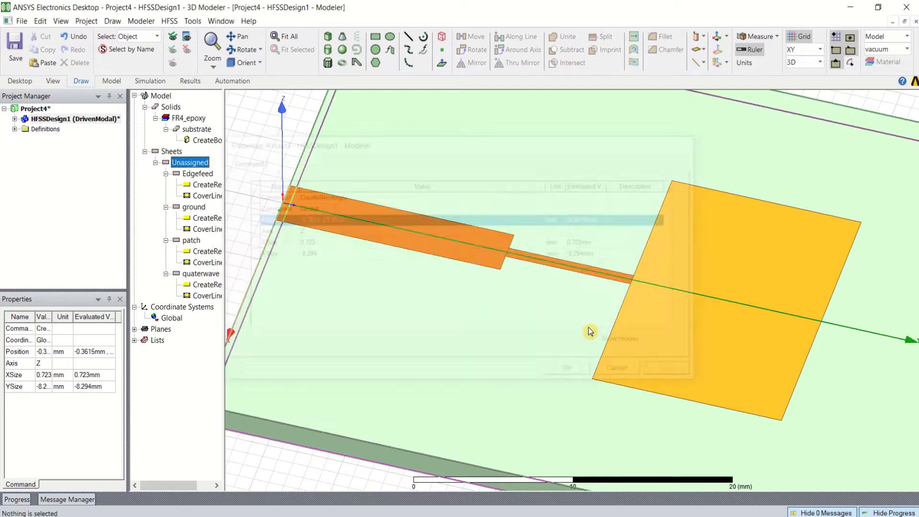
Step: Unite the patch, Edgefeed and quaterwave sheets into one sheet
{"action": "scroll", "coordinate": [562, 262], "scroll_direction": "up", "scroll_amount": 3}
{"action": "scroll", "coordinate": [502, 258], "scroll_direction": "up", "scroll_amount": 3}
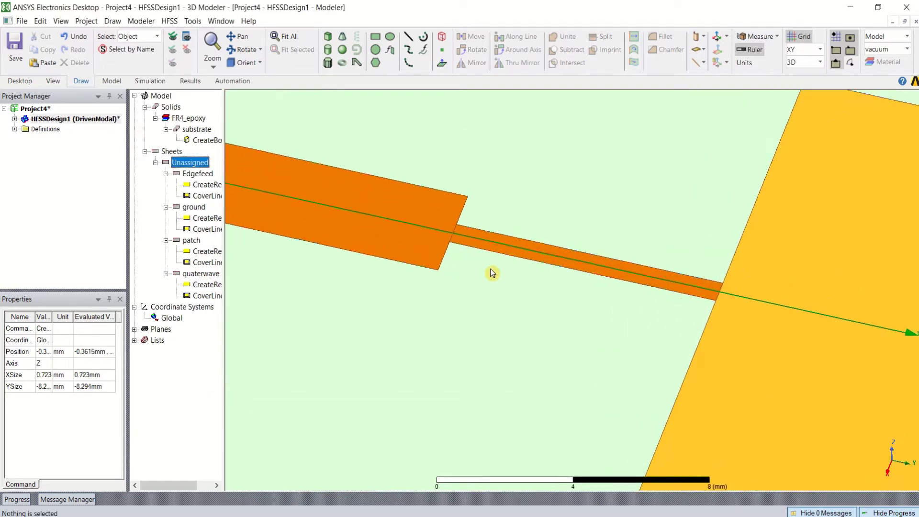
{"action": "scroll", "coordinate": [765, 320], "scroll_direction": "down", "scroll_amount": 5}
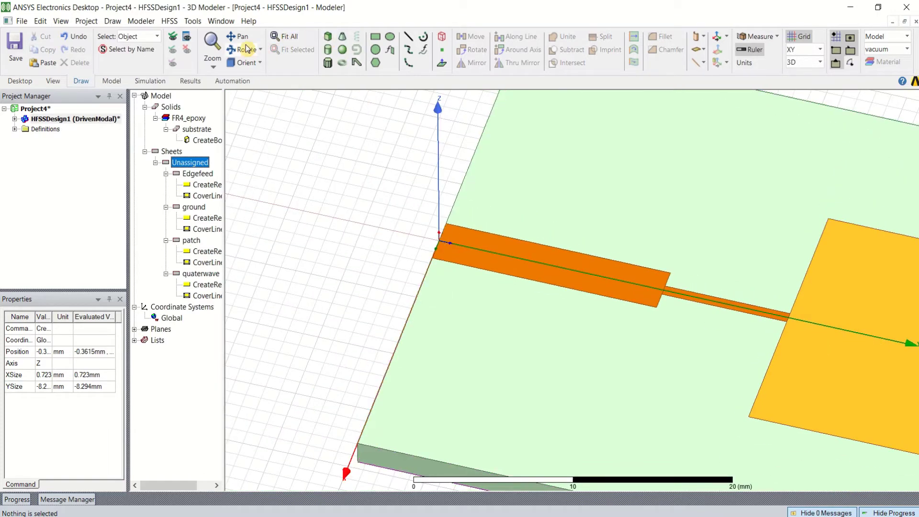
{"action": "scroll", "coordinate": [524, 157], "scroll_direction": "down", "scroll_amount": 2}
{"action": "scroll", "coordinate": [524, 158], "scroll_direction": "down", "scroll_amount": 2}
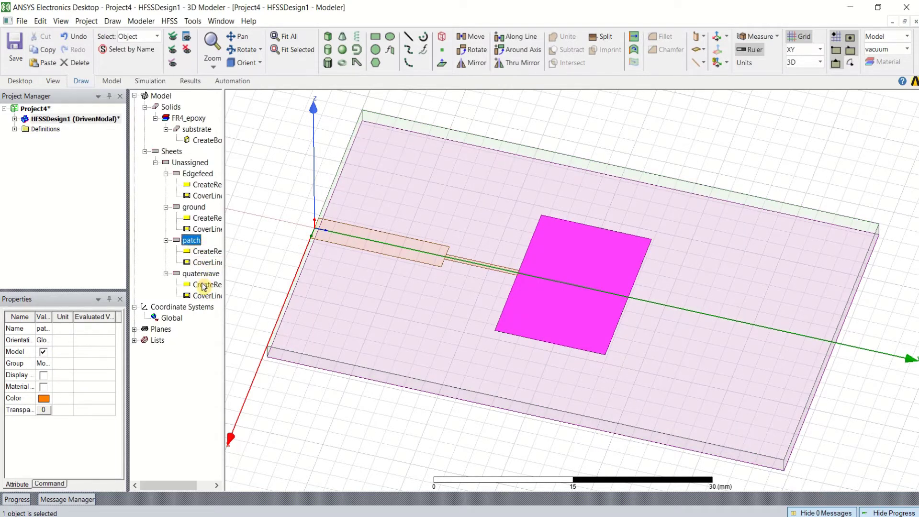
{"action": "left_click", "coordinate": [198, 174], "text": "ctrl"}
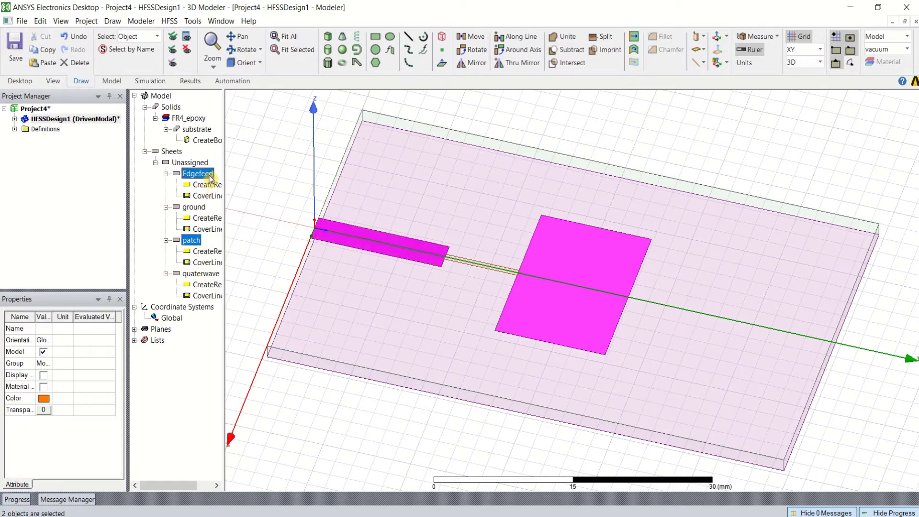
{"action": "left_click", "coordinate": [201, 273], "text": "ctrl"}
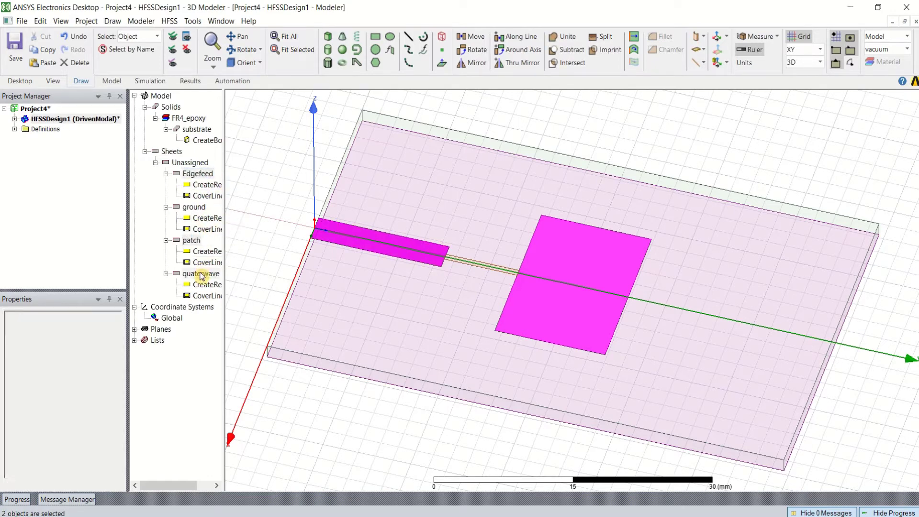
{"action": "left_click", "coordinate": [568, 38]}
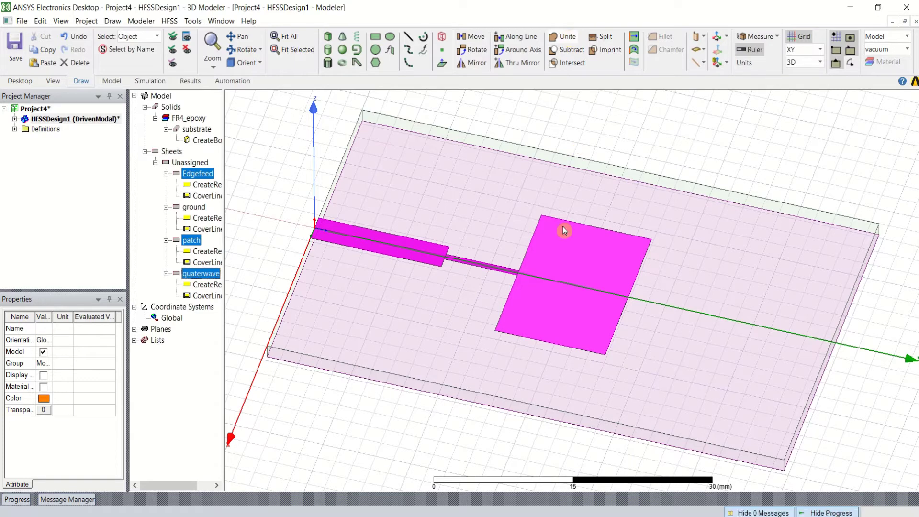
Step: Clear the selection of the united patch and save the project under the file name Project4
{"action": "scroll", "coordinate": [455, 272], "scroll_direction": "up", "scroll_amount": 5}
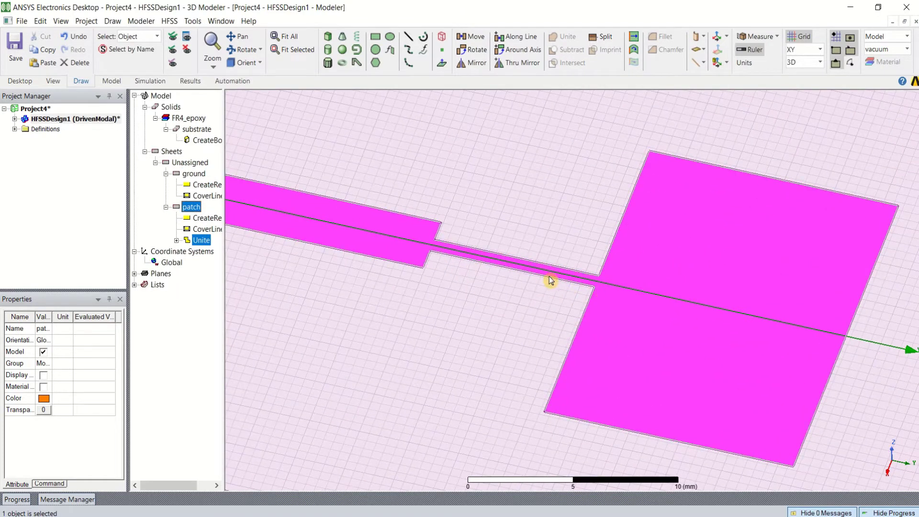
{"action": "left_click", "coordinate": [154, 232]}
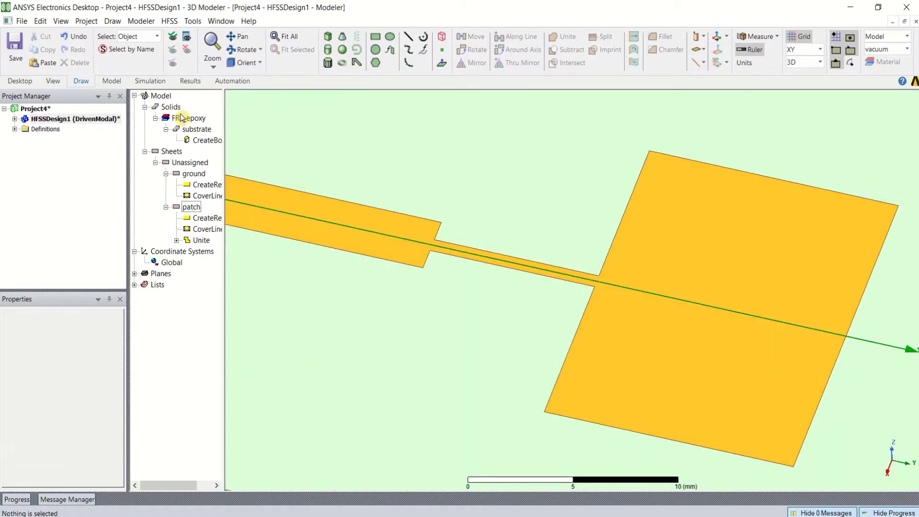
{"action": "left_click", "coordinate": [16, 50]}
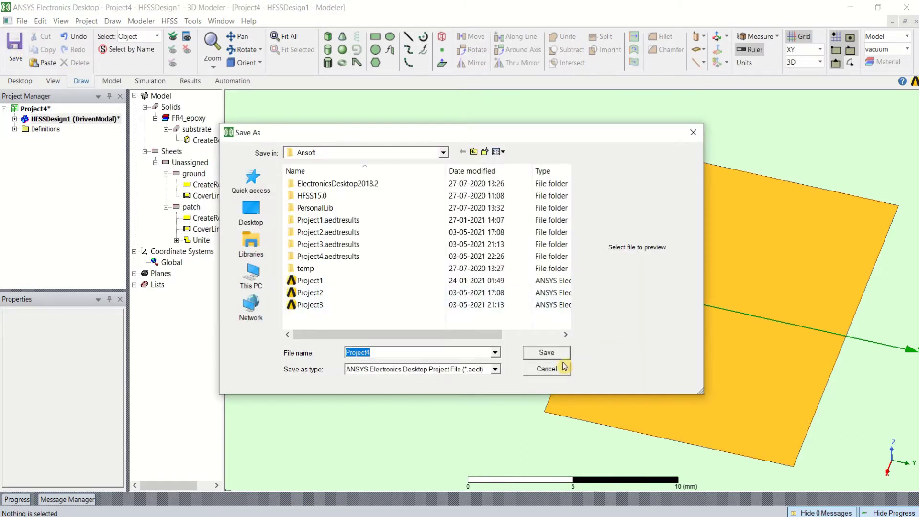
{"action": "left_click", "coordinate": [547, 354]}
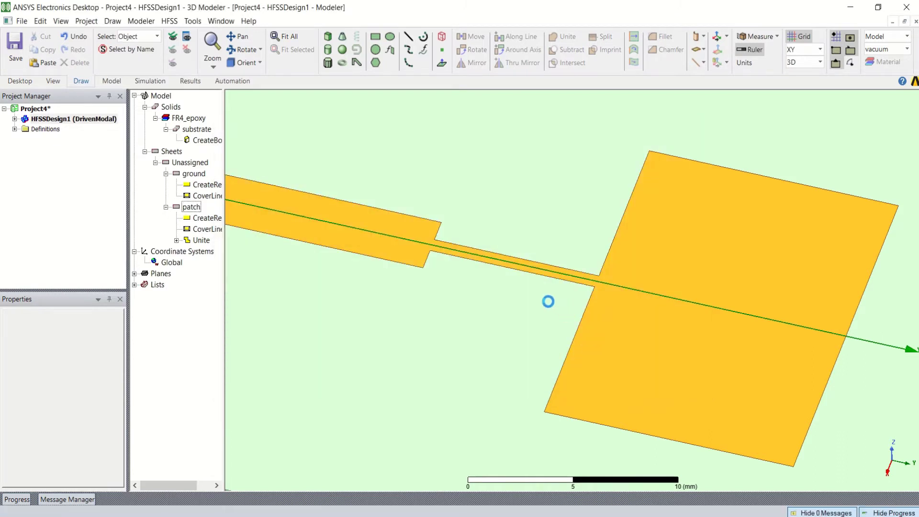
{"action": "scroll", "coordinate": [285, 254], "scroll_direction": "down", "scroll_amount": 1}
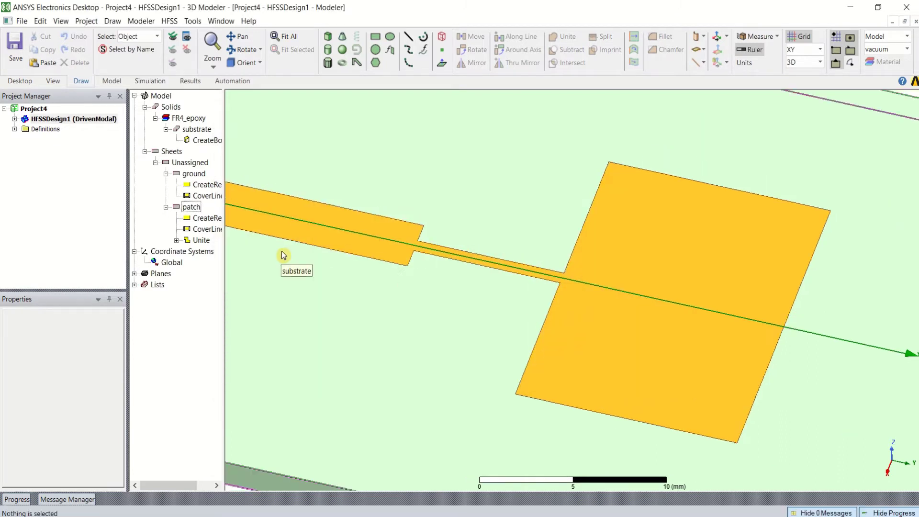
Step: Assign a Perfect E boundary to the patch and ground sheets together, keeping the default boundary settings
{"action": "left_click", "coordinate": [191, 209]}
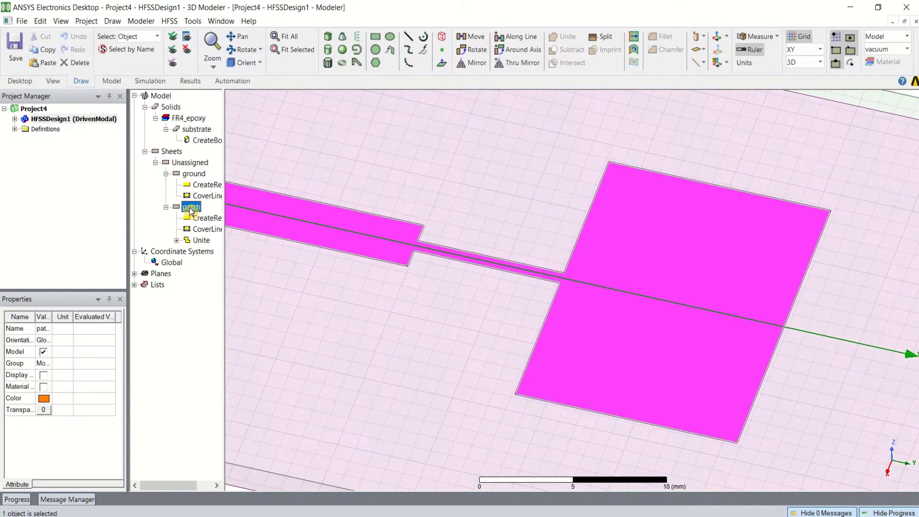
{"action": "left_click", "coordinate": [202, 177]}
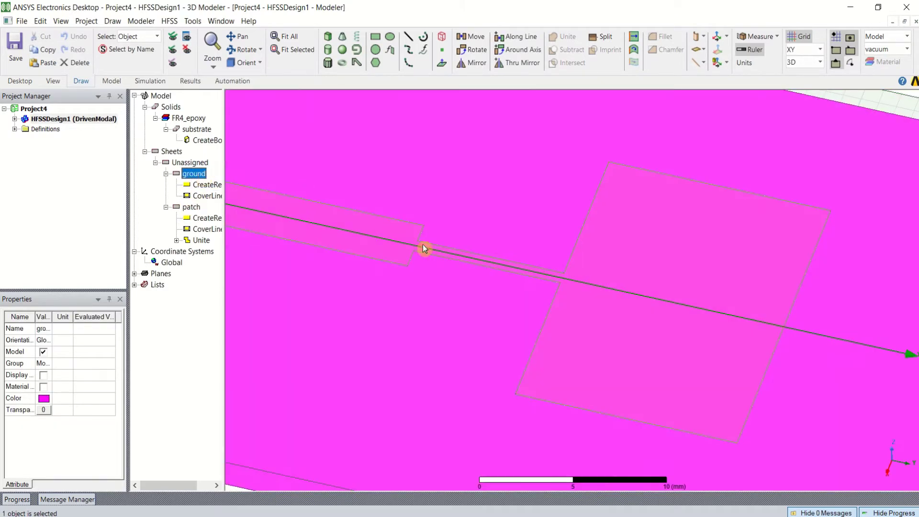
{"action": "left_click", "coordinate": [191, 206]}
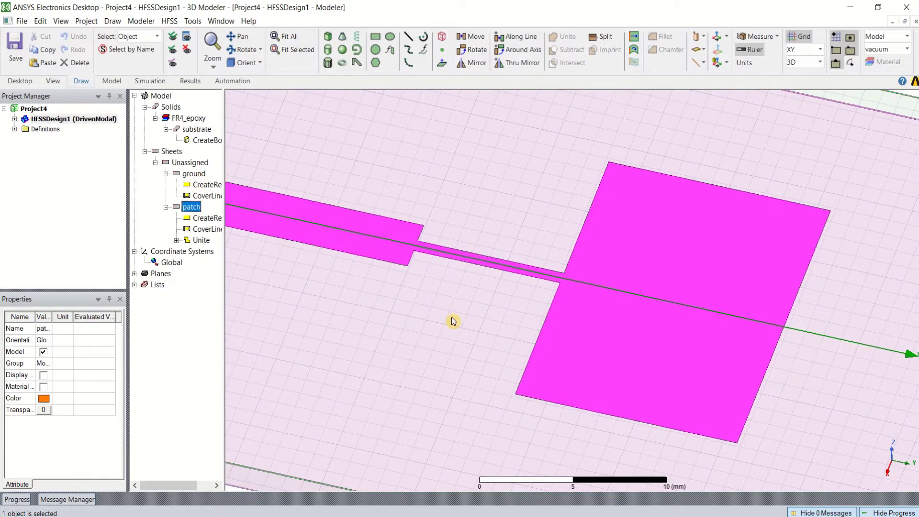
{"action": "scroll", "coordinate": [479, 323], "scroll_direction": "down", "scroll_amount": 3}
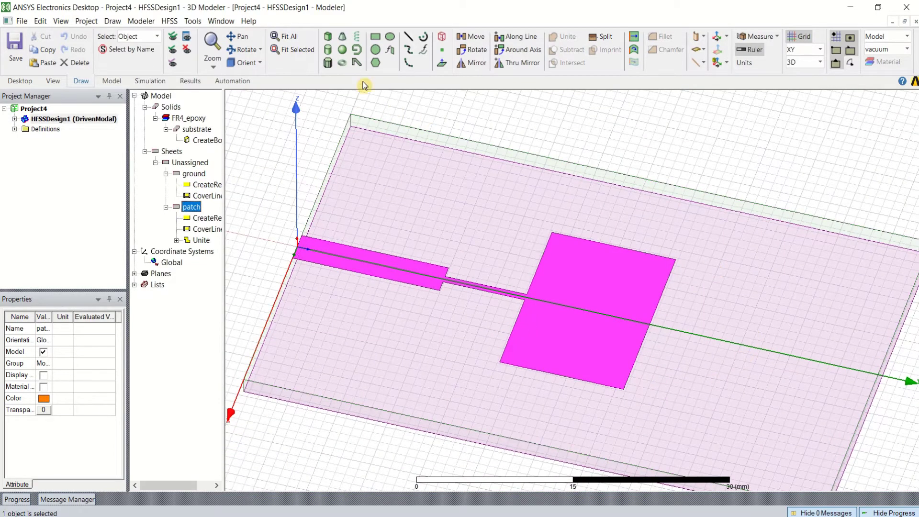
{"action": "left_click", "coordinate": [376, 37]}
{"action": "left_click", "coordinate": [243, 49]}
{"action": "left_click_drag", "start_coordinate": [455, 206], "coordinate": [540, 207]}
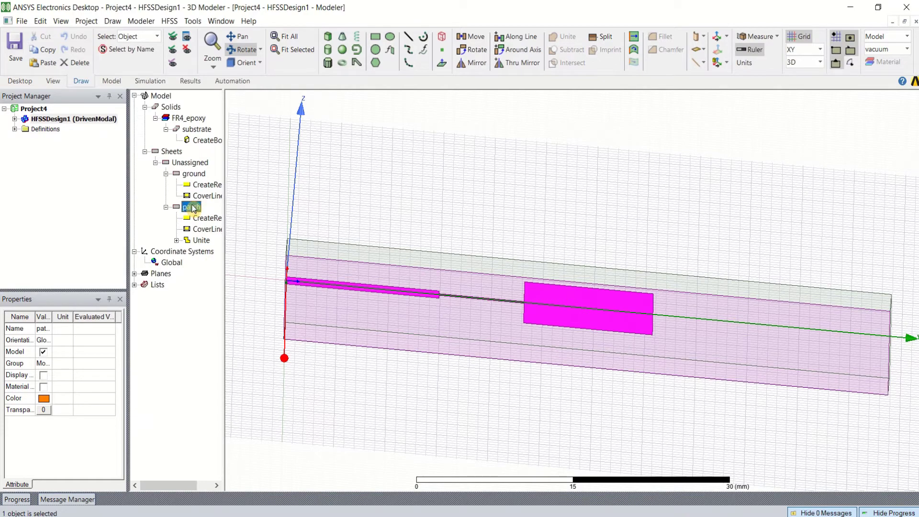
{"action": "left_click", "coordinate": [197, 174], "text": "ctrl"}
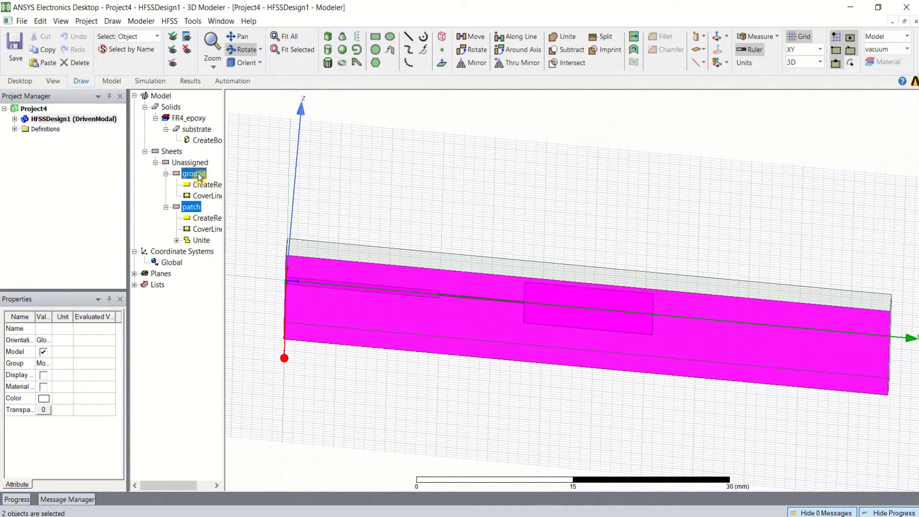
{"action": "right_click", "coordinate": [197, 176]}
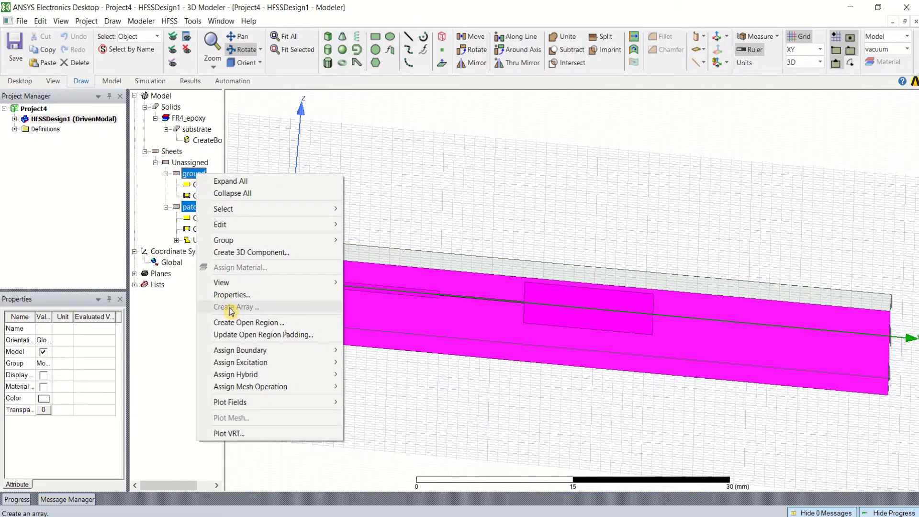
{"action": "mouse_move", "coordinate": [267, 353]}
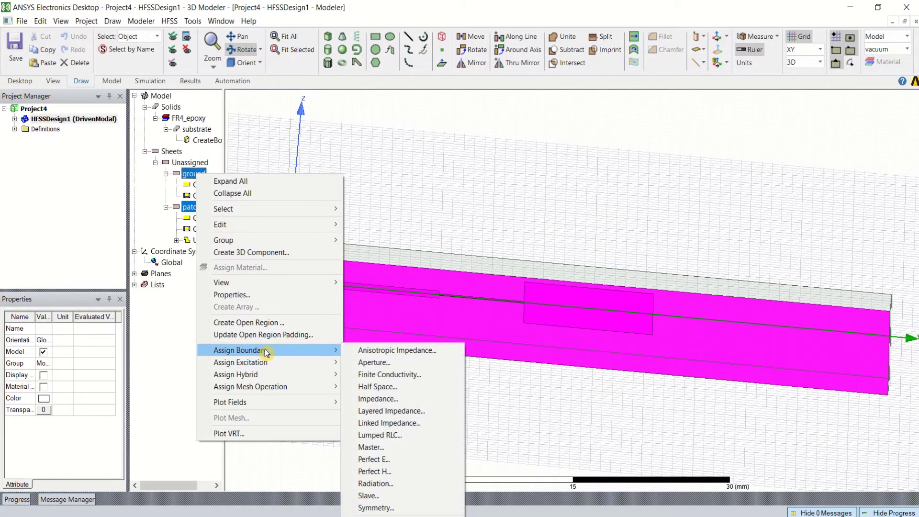
{"action": "left_click", "coordinate": [397, 461]}
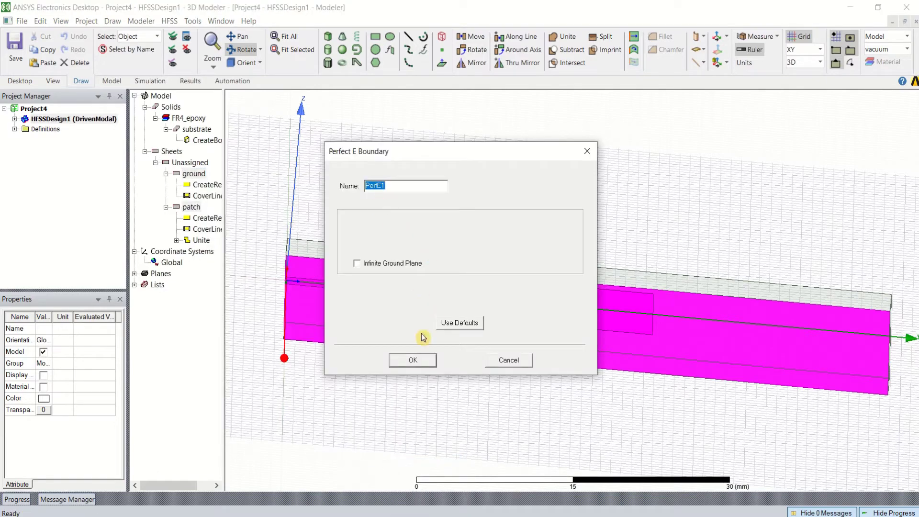
{"action": "left_click", "coordinate": [412, 361]}
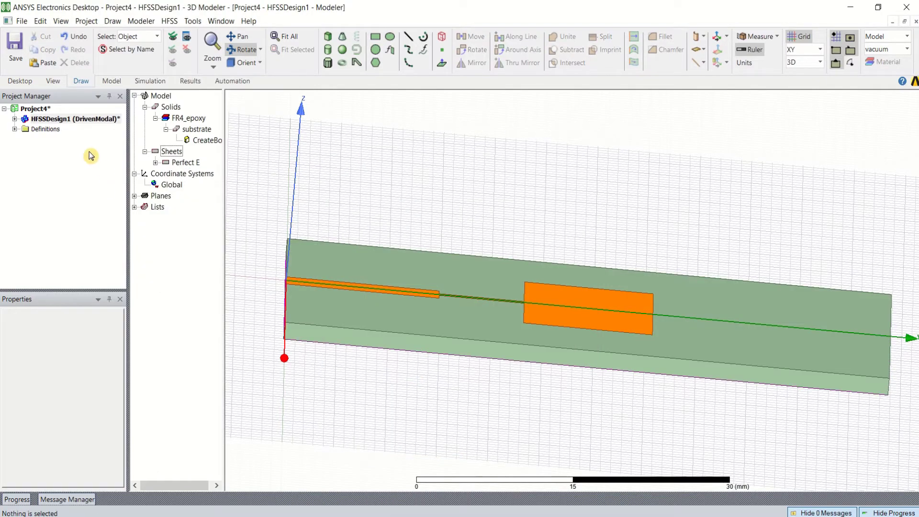
Step: Highlight the design's Perfect E boundary and examine which sheets it covers from several angles
{"action": "left_click", "coordinate": [15, 119]}
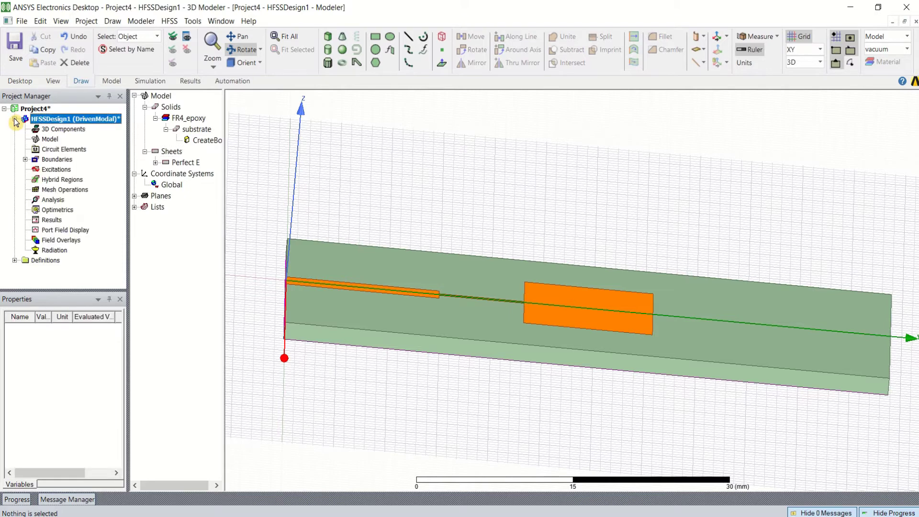
{"action": "left_click", "coordinate": [25, 159]}
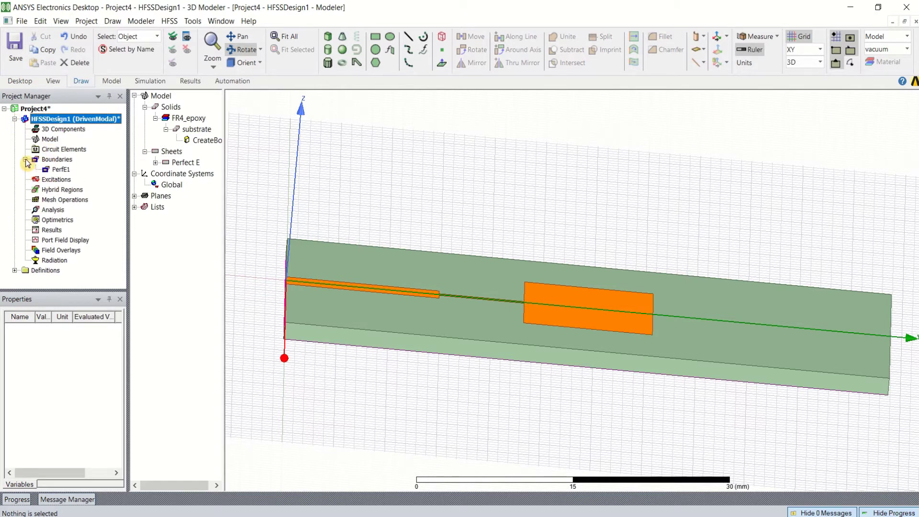
{"action": "left_click", "coordinate": [60, 169]}
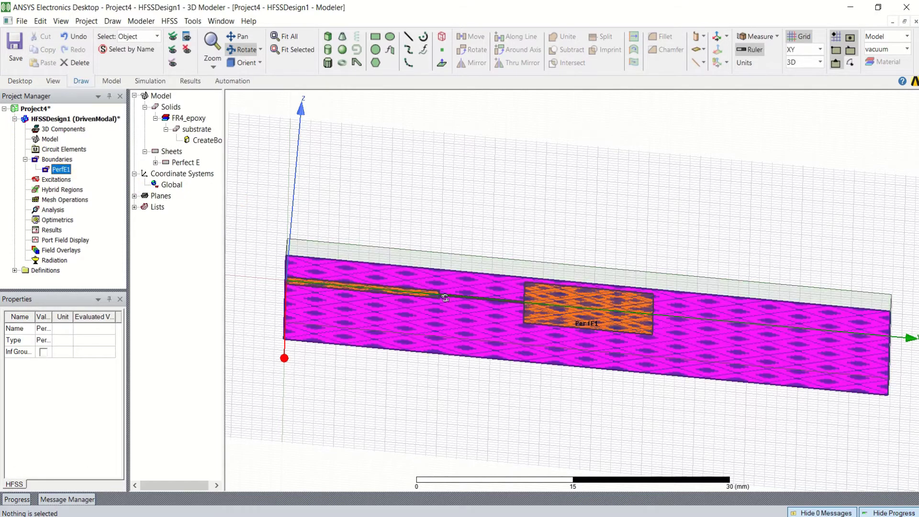
{"action": "left_click_drag", "start_coordinate": [434, 231], "coordinate": [452, 281]}
{"action": "left_click_drag", "start_coordinate": [517, 318], "coordinate": [775, 266]}
{"action": "left_click_drag", "start_coordinate": [394, 258], "coordinate": [332, 250]}
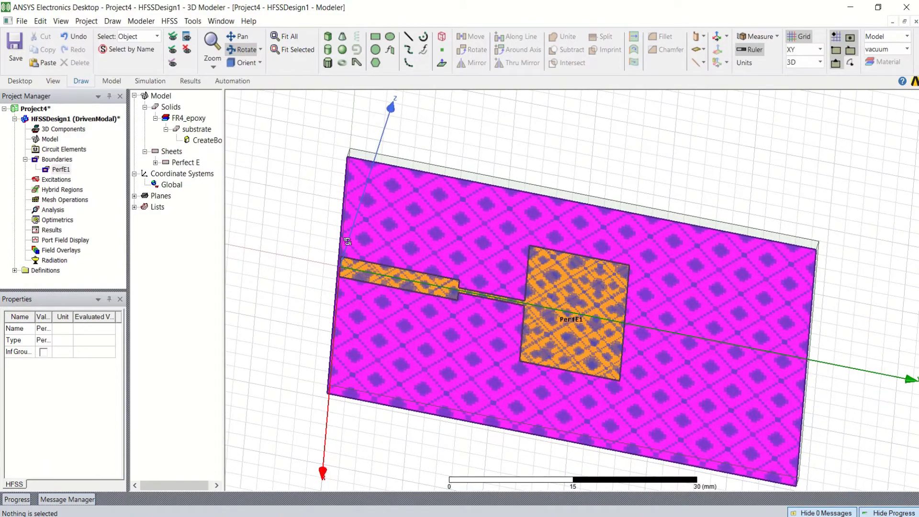
{"action": "left_click_drag", "start_coordinate": [517, 311], "coordinate": [452, 191]}
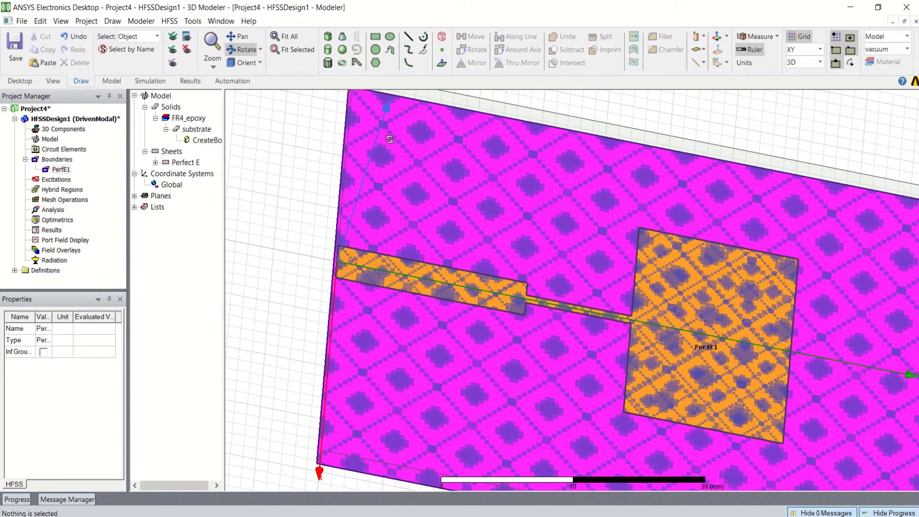
{"action": "left_click_drag", "start_coordinate": [391, 140], "coordinate": [454, 191]}
{"action": "left_click_drag", "start_coordinate": [483, 253], "coordinate": [650, 157]}
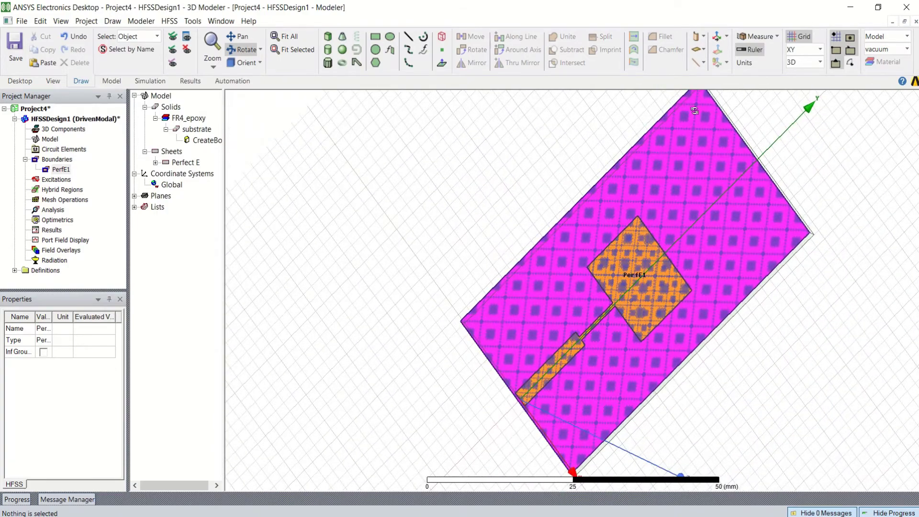
{"action": "left_click_drag", "start_coordinate": [695, 110], "coordinate": [437, 309]}
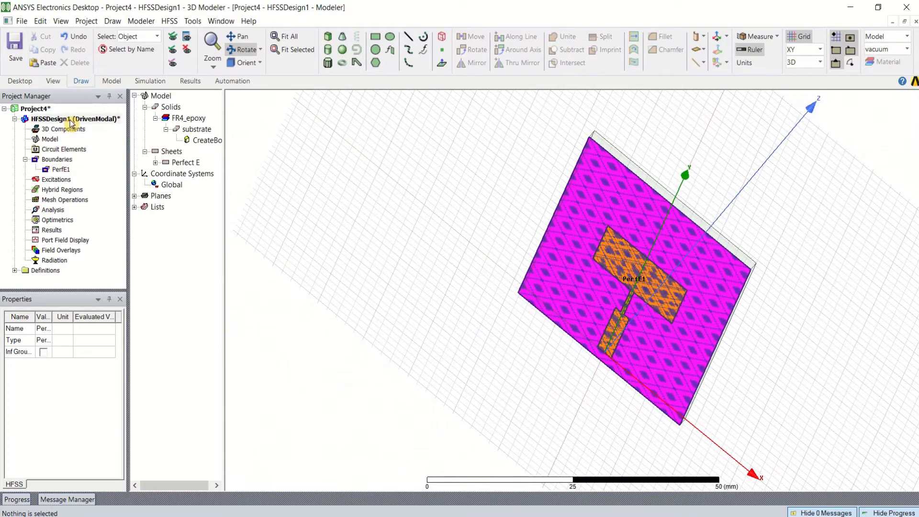
Step: Clear the boundary highlight and examine closely where the feed line's end meets the substrate edge
{"action": "left_click", "coordinate": [71, 120]}
{"action": "scroll", "coordinate": [627, 355], "scroll_direction": "up", "scroll_amount": 2}
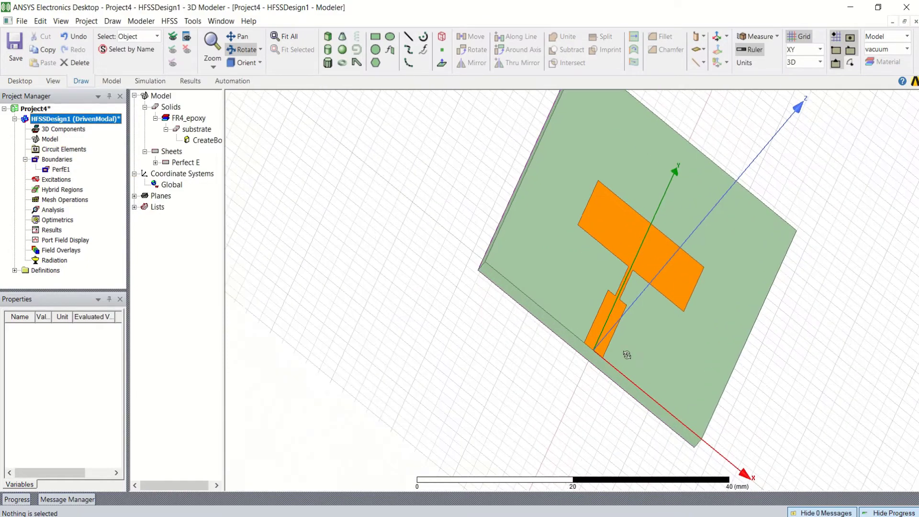
{"action": "scroll", "coordinate": [627, 354], "scroll_direction": "up", "scroll_amount": 1}
{"action": "left_click_drag", "start_coordinate": [513, 134], "coordinate": [537, 289]}
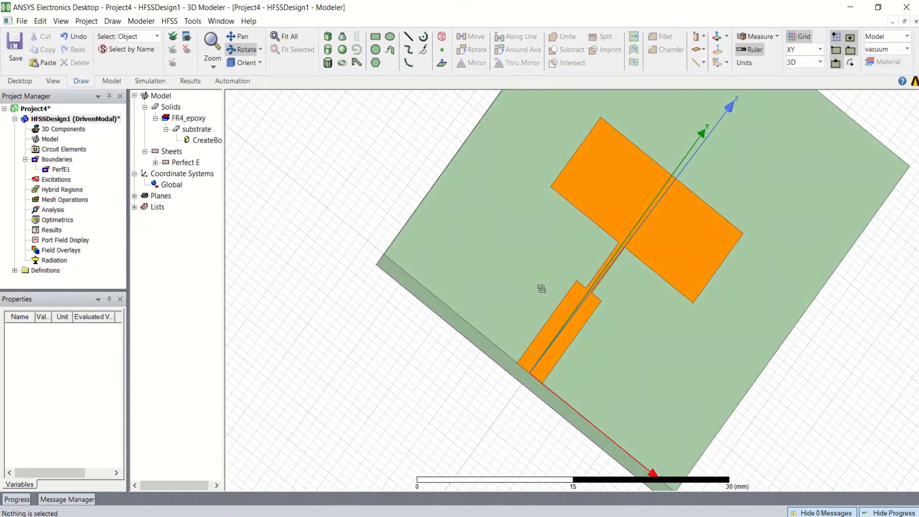
{"action": "scroll", "coordinate": [585, 387], "scroll_direction": "up", "scroll_amount": 2}
{"action": "left_click_drag", "start_coordinate": [586, 386], "coordinate": [622, 378]}
{"action": "left_click_drag", "start_coordinate": [530, 241], "coordinate": [551, 318]}
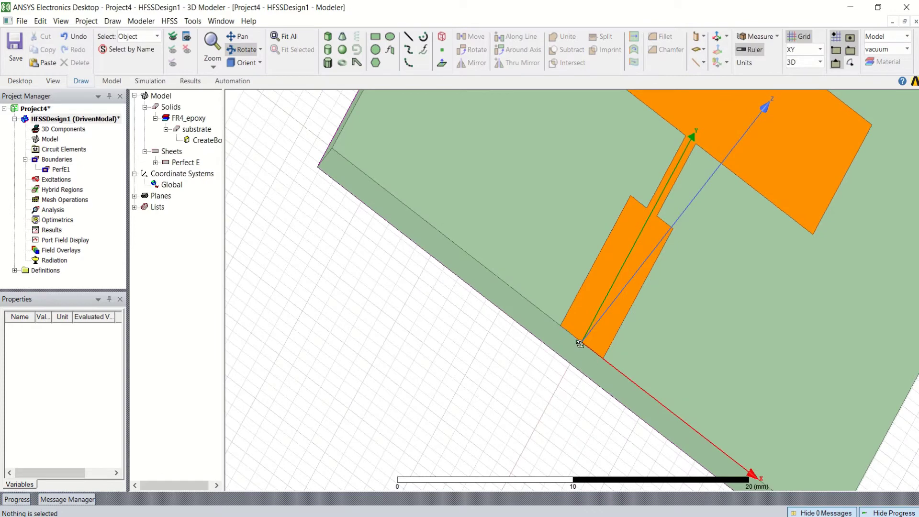
{"action": "left_click", "coordinate": [376, 37]}
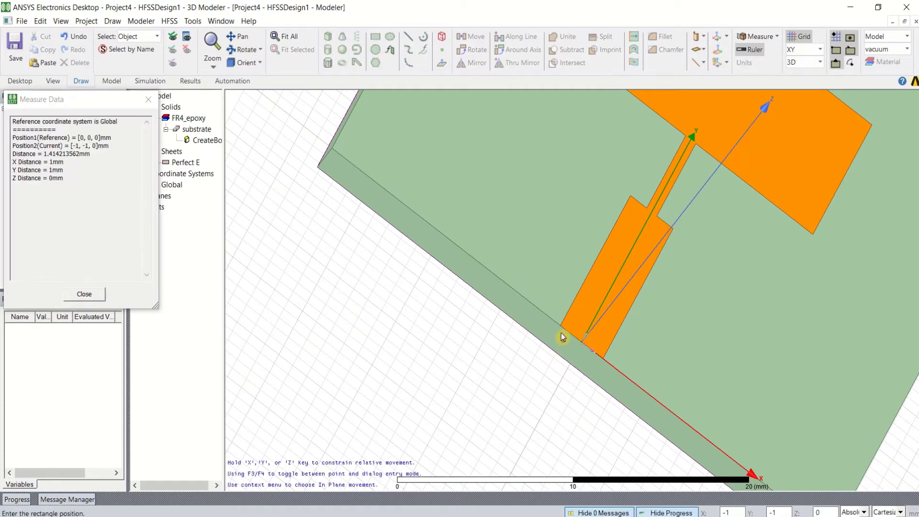
{"action": "left_click", "coordinate": [560, 329]}
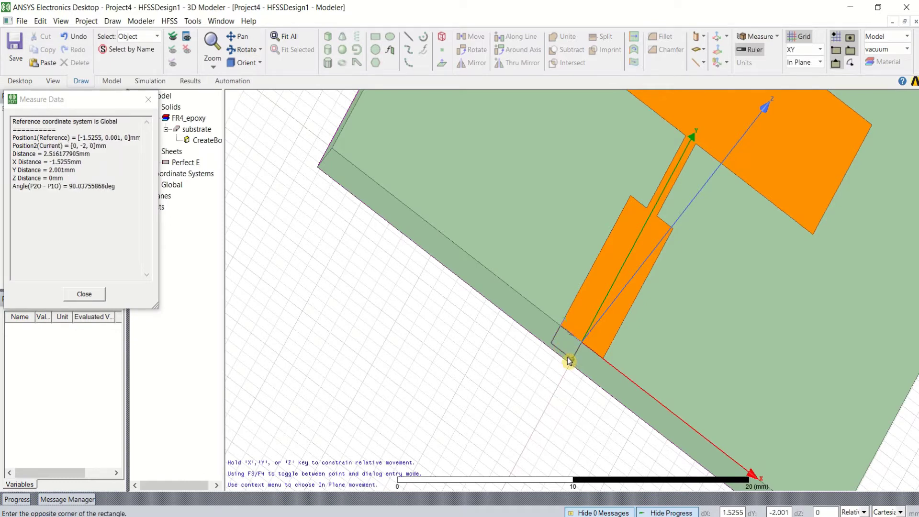
{"action": "left_click", "coordinate": [590, 382]}
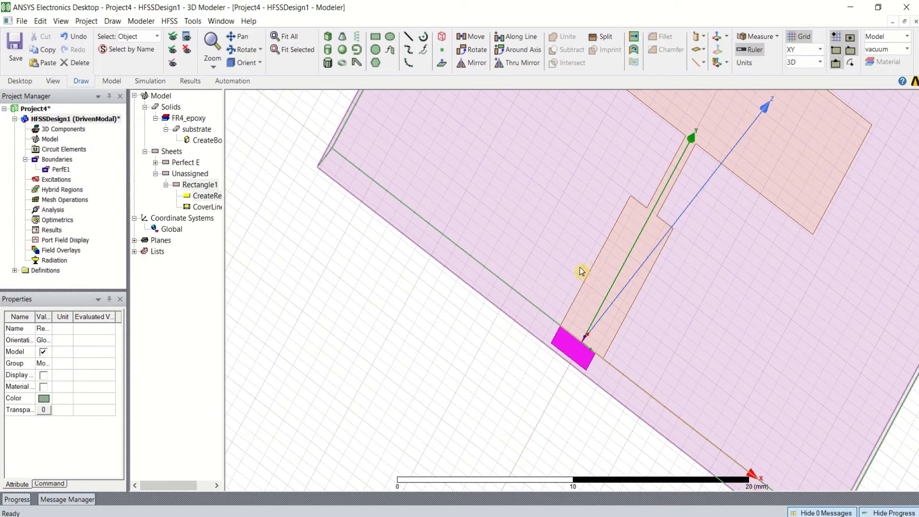
{"action": "key", "text": "ctrl+z"}
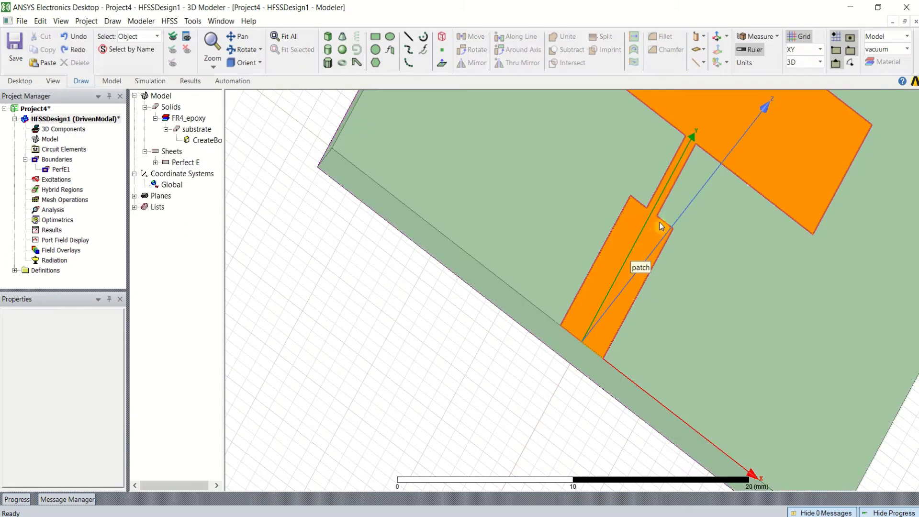
Step: Switch the drawing plane to ZX and draw a rectangle down the substrate's side face, starting from the feed line's outer corner
{"action": "left_click", "coordinate": [820, 49]}
{"action": "left_click", "coordinate": [807, 89]}
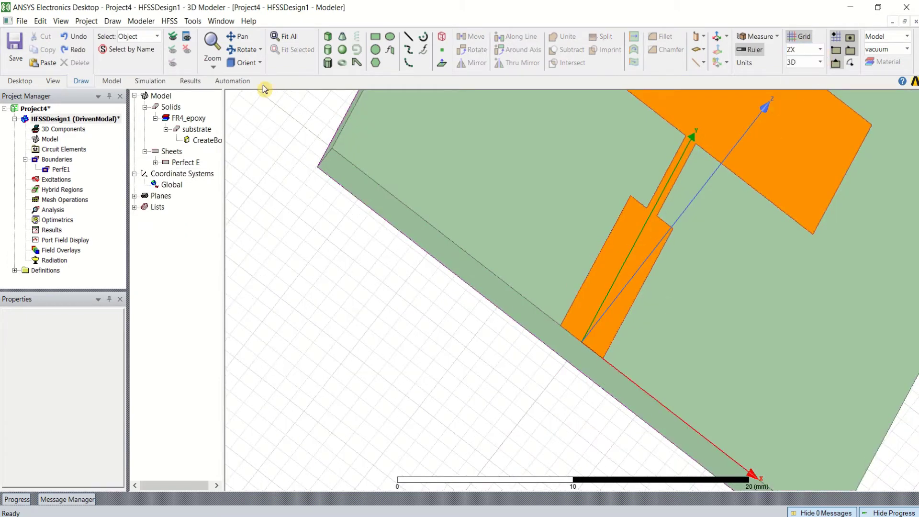
{"action": "left_click", "coordinate": [376, 38]}
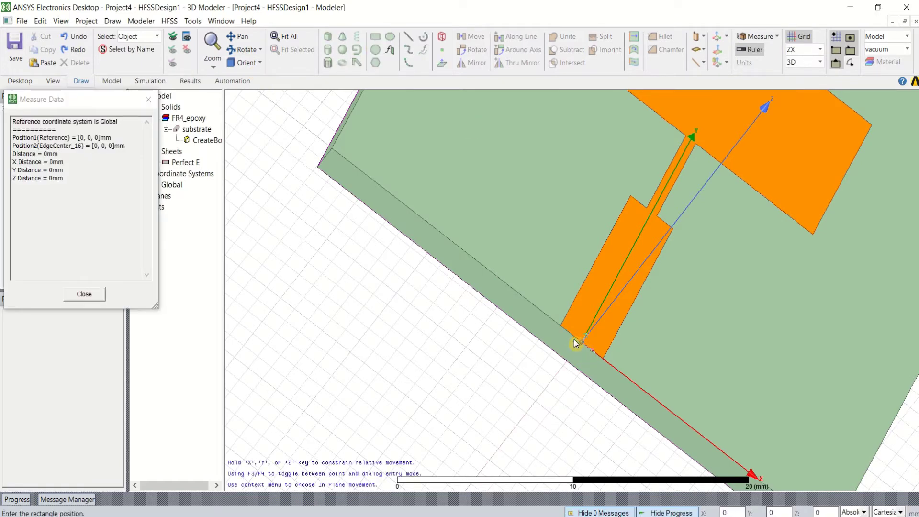
{"action": "left_click", "coordinate": [559, 328]}
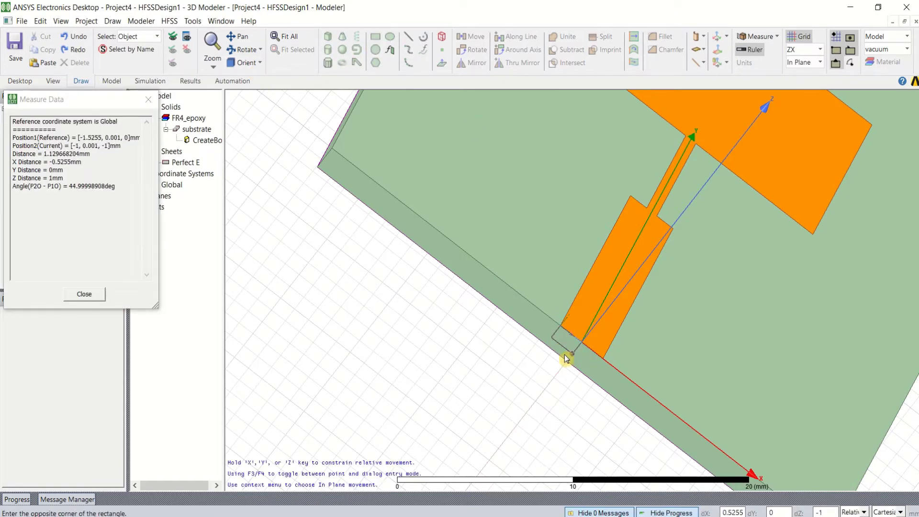
{"action": "left_click", "coordinate": [592, 384]}
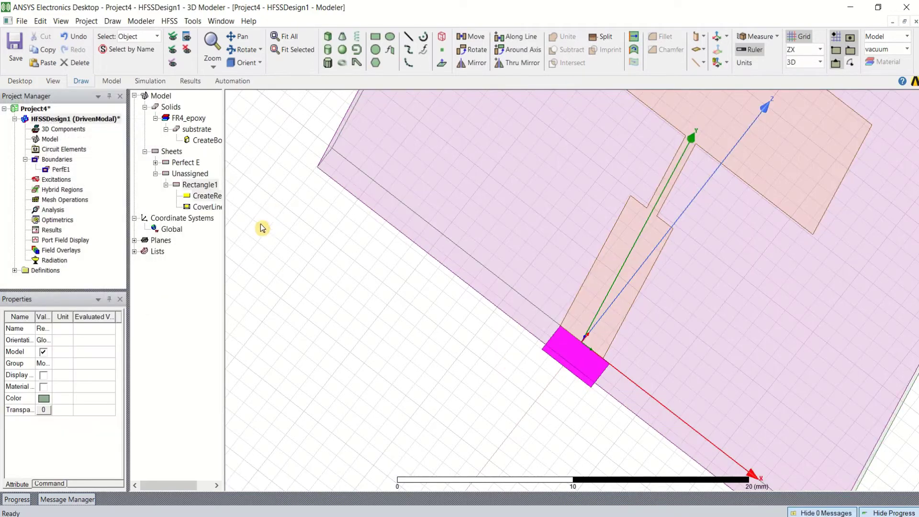
Step: Rename the new rectangle at the end of the feed line as port
{"action": "left_click", "coordinate": [200, 187]}
{"action": "double_click", "coordinate": [200, 190]}
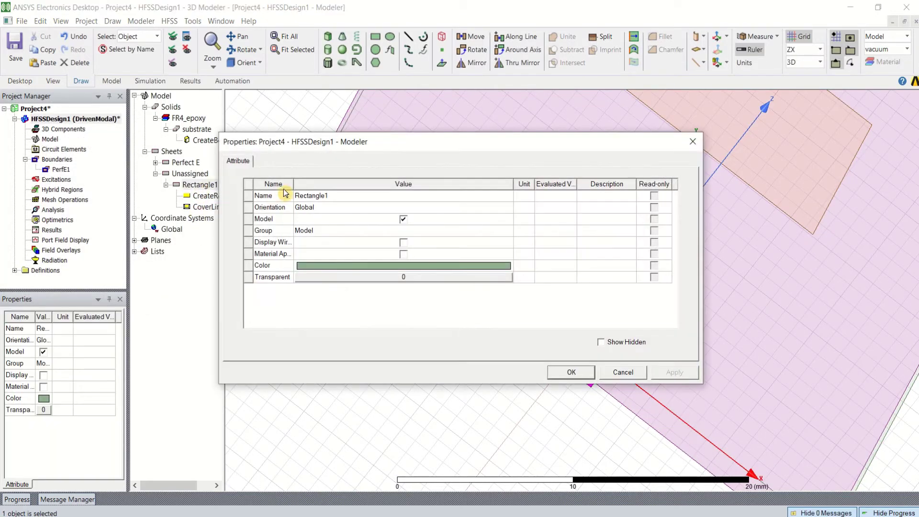
{"action": "left_click", "coordinate": [339, 196]}
{"action": "type", "text": "port"}
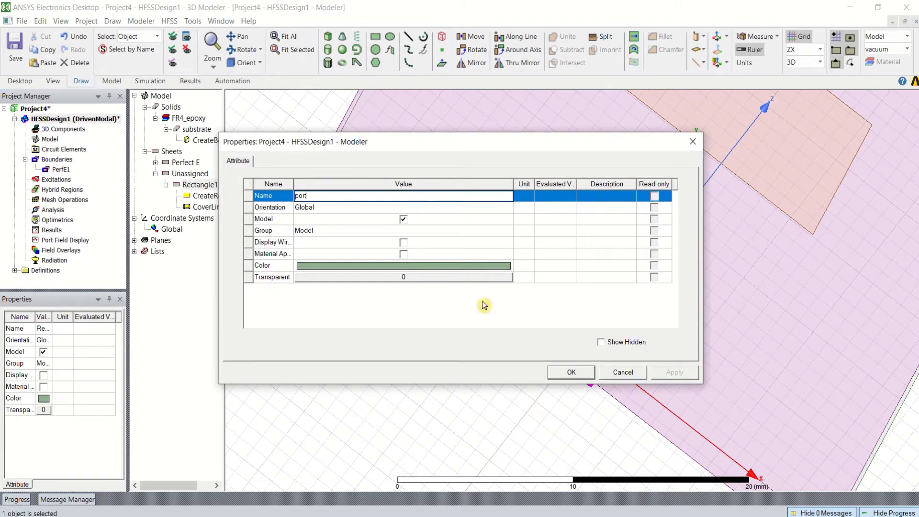
{"action": "left_click", "coordinate": [569, 373]}
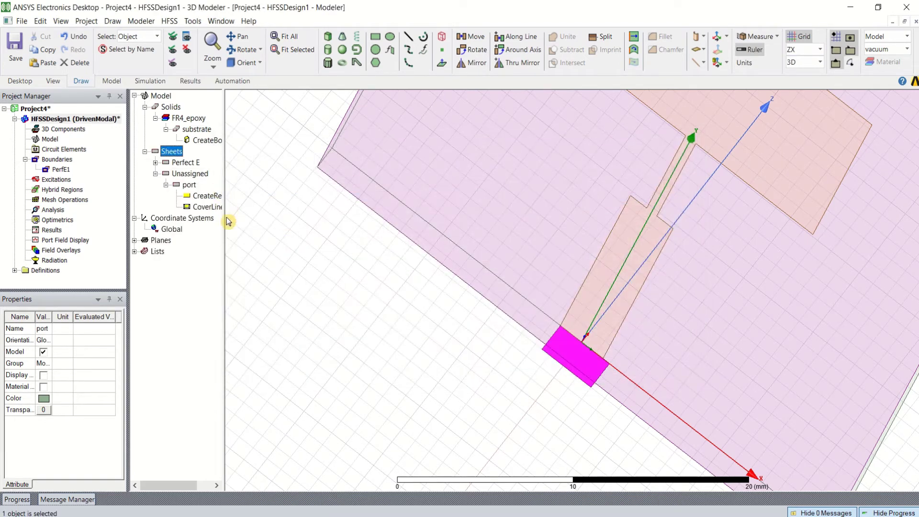
Step: Set the port rectangle's X size to 3.059 mm and its Z size to -1.6 mm
{"action": "double_click", "coordinate": [200, 196]}
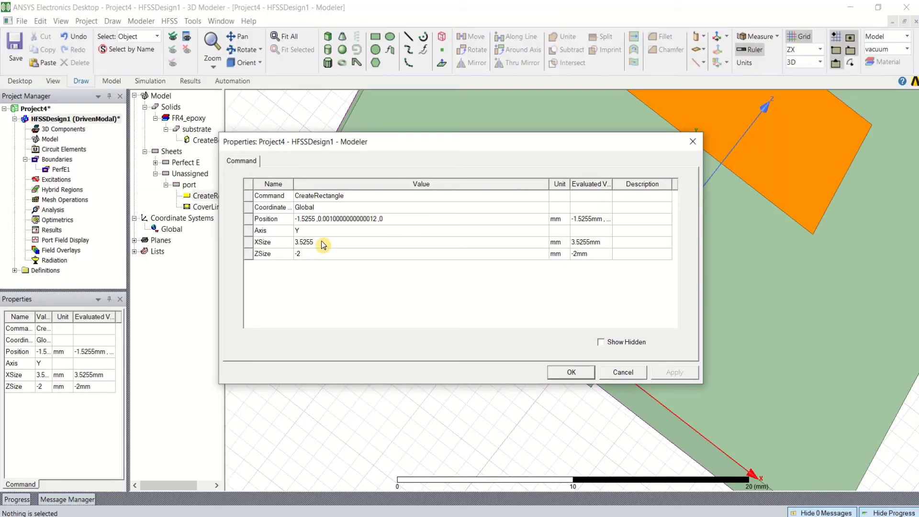
{"action": "left_click", "coordinate": [348, 242]}
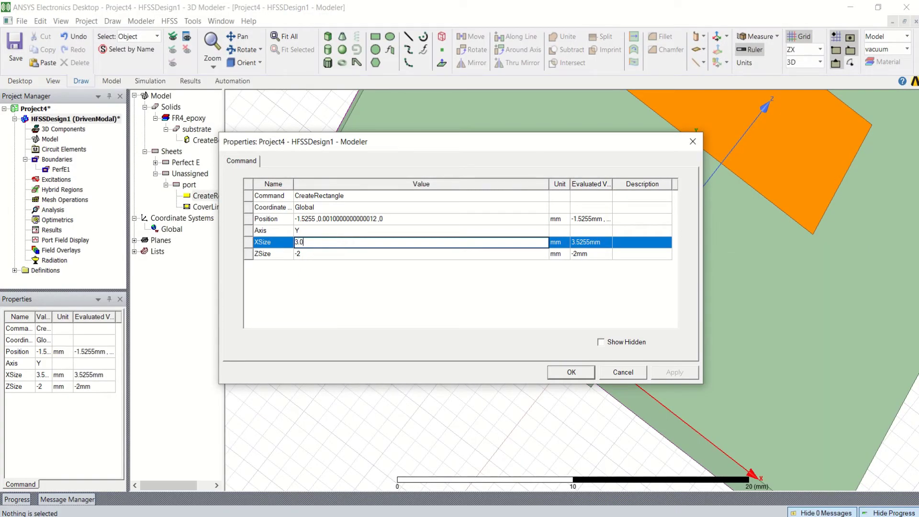
{"action": "left_click", "coordinate": [346, 257]}
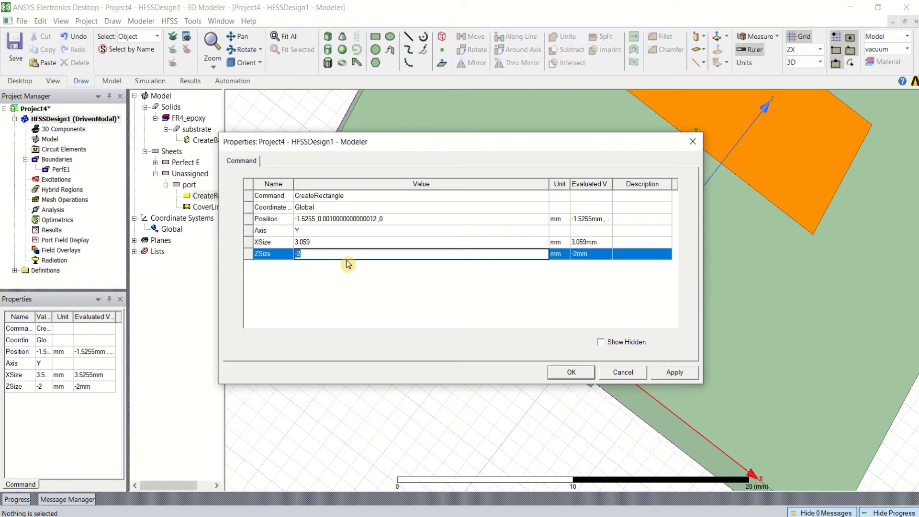
{"action": "type", "text": "-1.6"}
{"action": "left_click", "coordinate": [674, 372]}
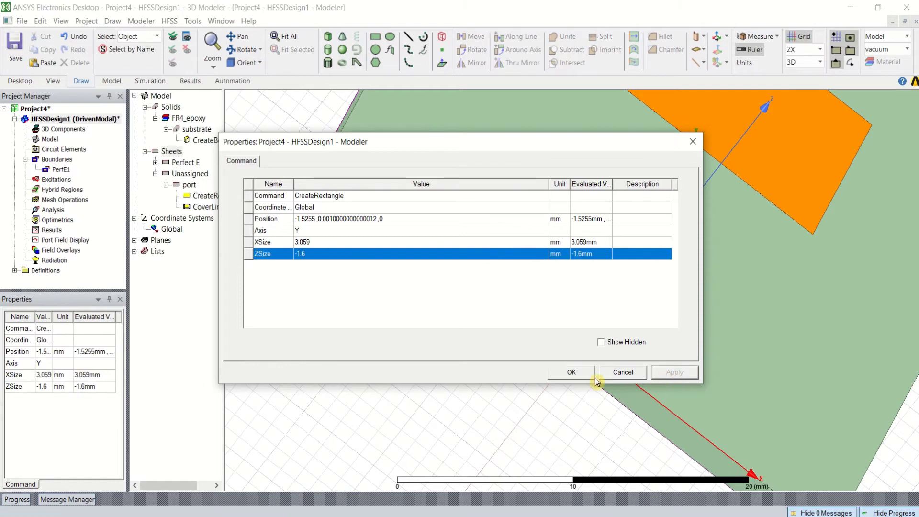
{"action": "left_click", "coordinate": [572, 372]}
Step: Start a lumped port excitation on the port sheet, keeping name 1 and a 50 ohm full port impedance
{"action": "scroll", "coordinate": [594, 359], "scroll_direction": "up", "scroll_amount": 3}
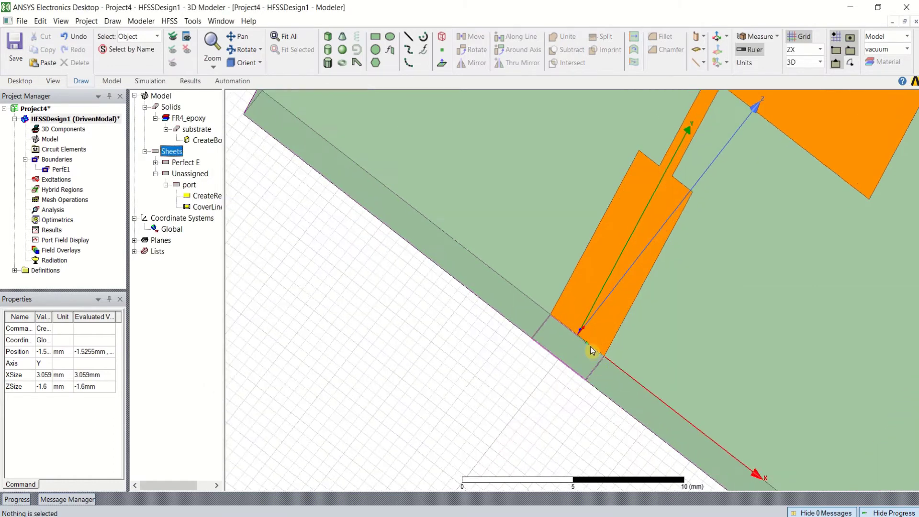
{"action": "left_click", "coordinate": [566, 365]}
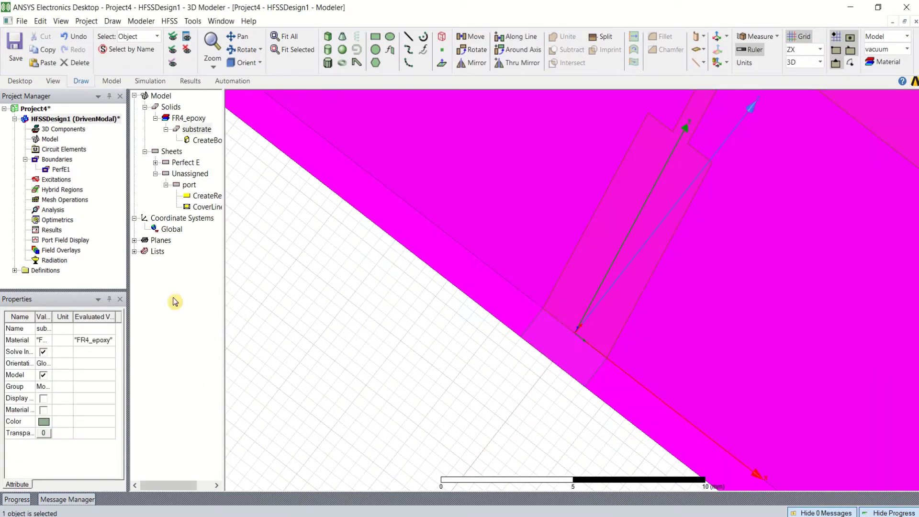
{"action": "left_click", "coordinate": [189, 185]}
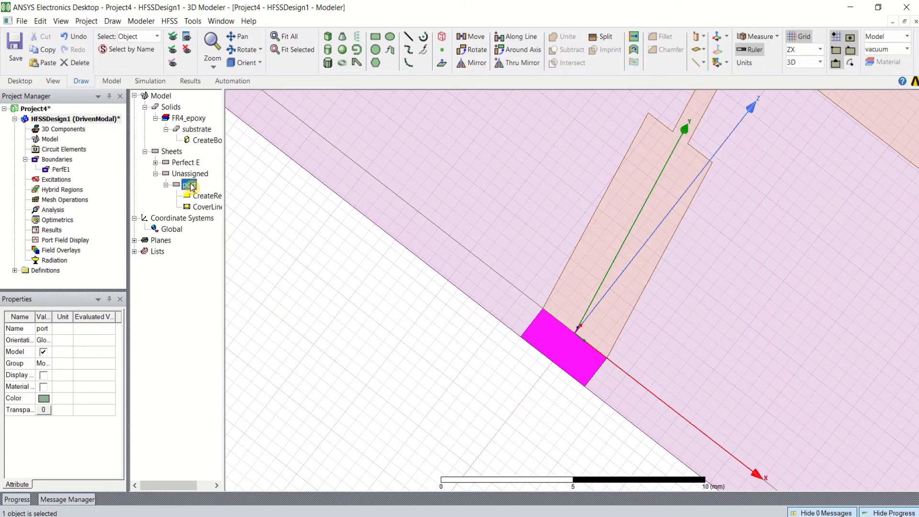
{"action": "right_click", "coordinate": [191, 187]}
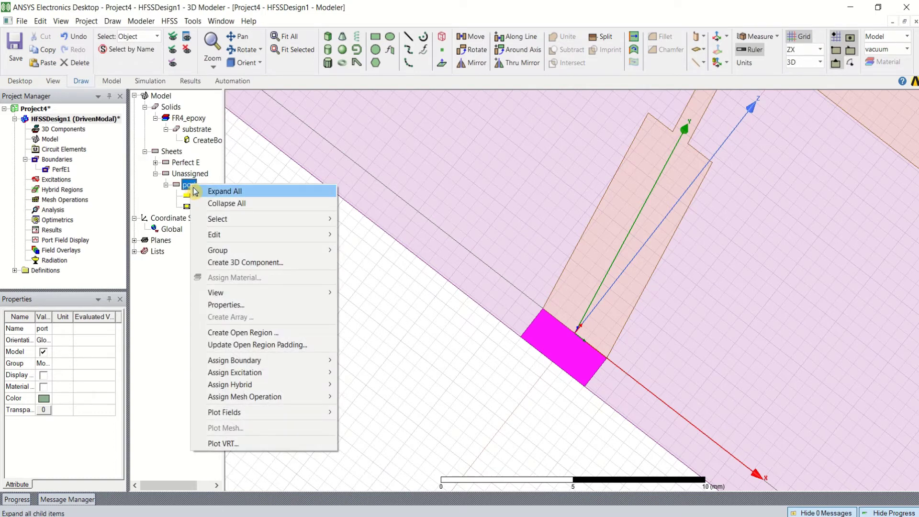
{"action": "left_click", "coordinate": [189, 186]}
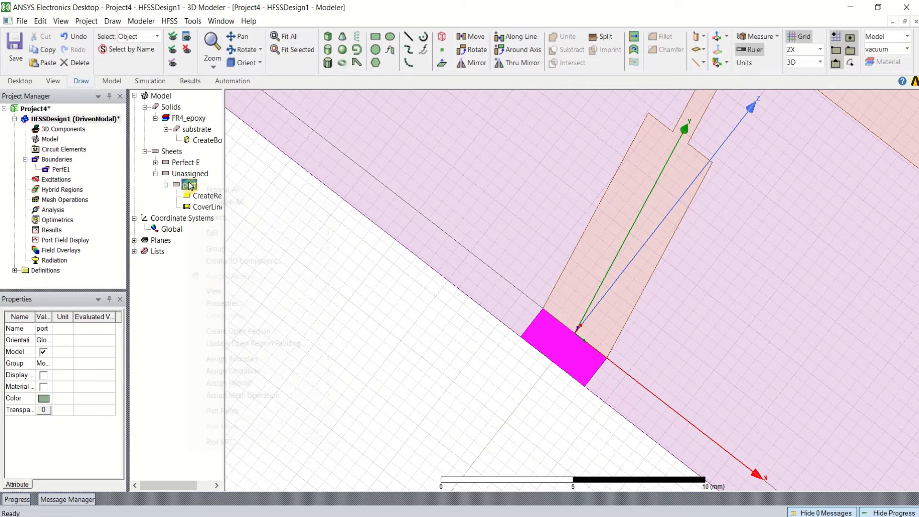
{"action": "right_click", "coordinate": [190, 186]}
{"action": "mouse_move", "coordinate": [265, 375]}
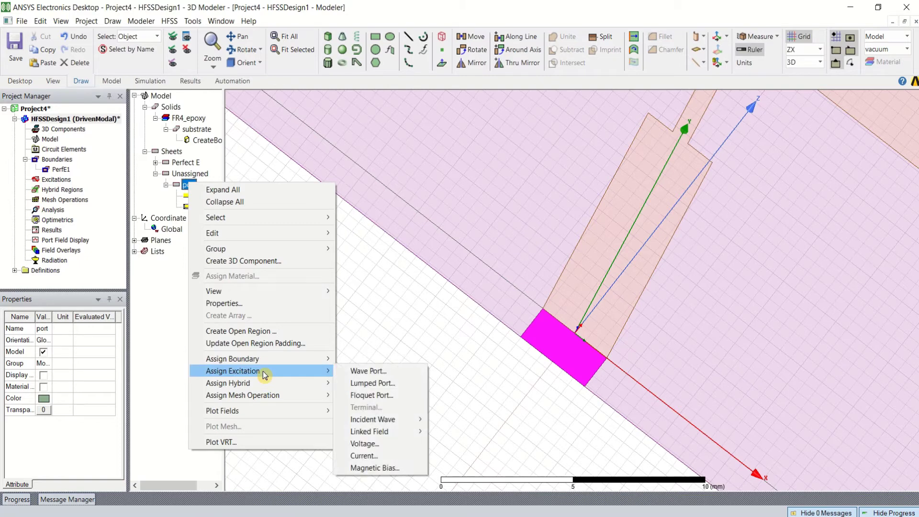
{"action": "left_click", "coordinate": [378, 388]}
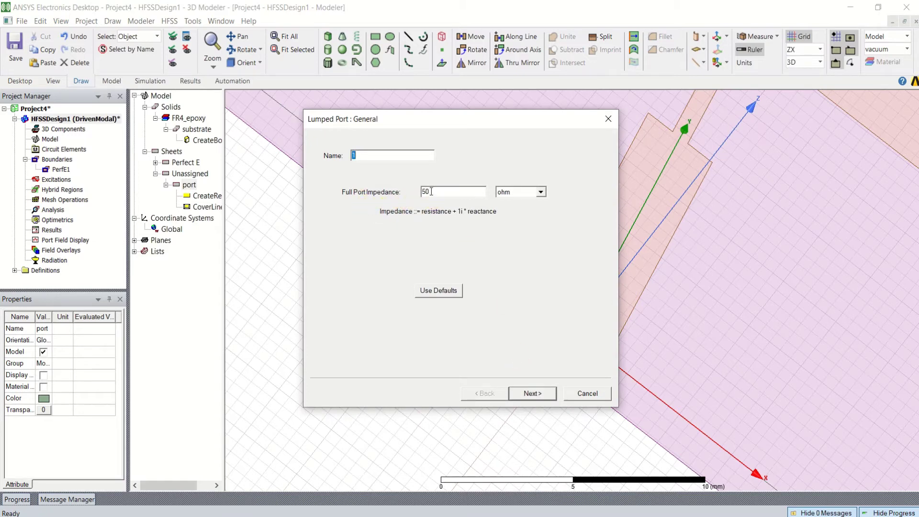
{"action": "left_click", "coordinate": [536, 394]}
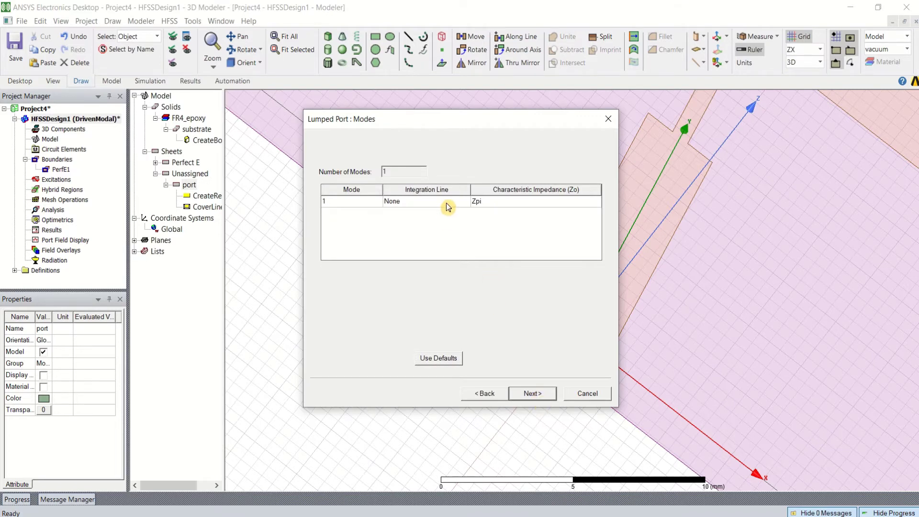
Step: Define the port's integration line from (0, 0.001, -1.6) up to (0, 0.001, 0) mm and finish with all modes renormalized to 50 ohm
{"action": "left_click", "coordinate": [447, 206]}
{"action": "left_click", "coordinate": [446, 206]}
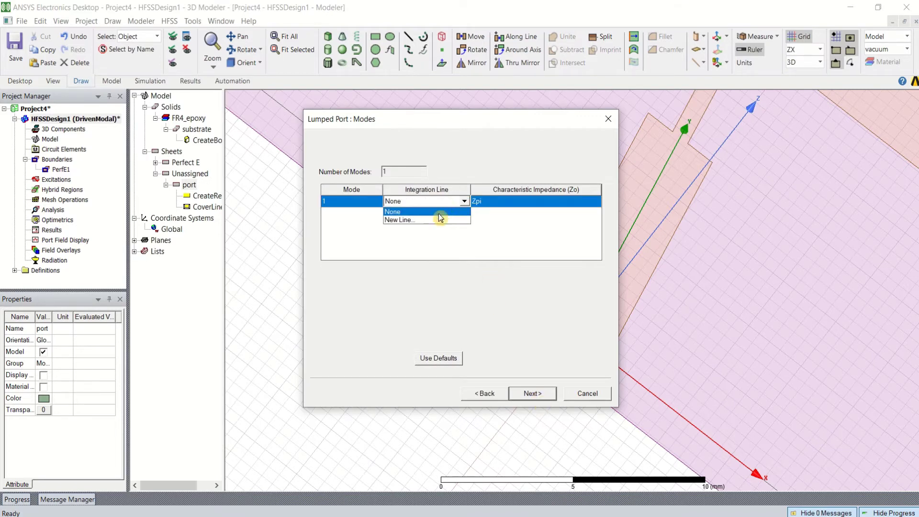
{"action": "left_click", "coordinate": [432, 220]}
{"action": "left_click", "coordinate": [560, 378]}
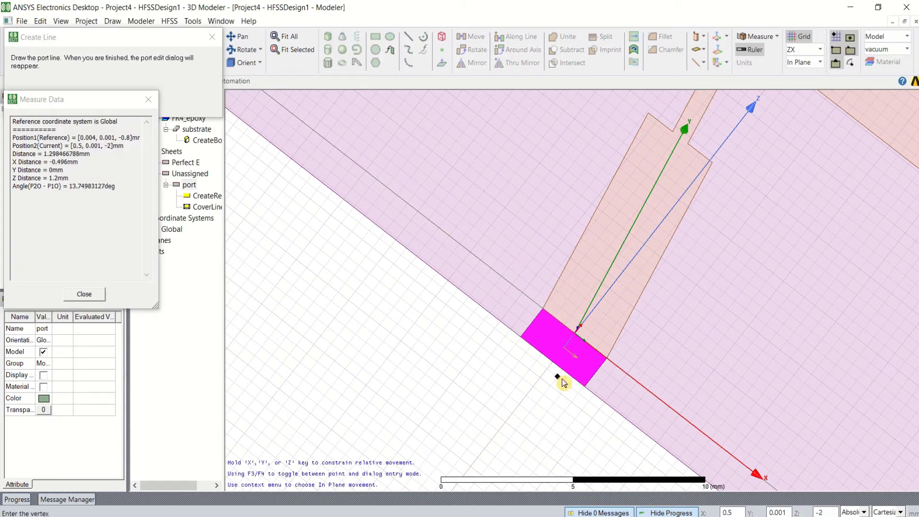
{"action": "scroll", "coordinate": [575, 371], "scroll_direction": "up", "scroll_amount": 3}
{"action": "scroll", "coordinate": [580, 353], "scroll_direction": "up", "scroll_amount": 3}
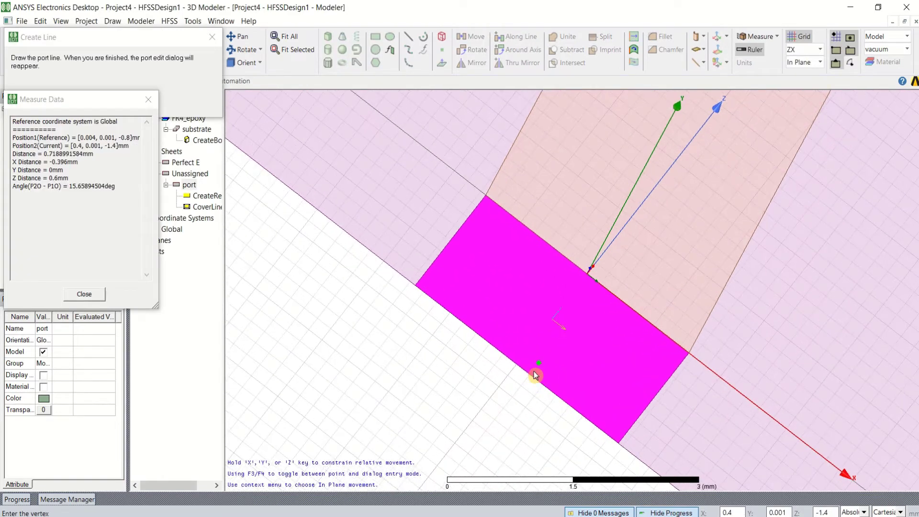
{"action": "scroll", "coordinate": [528, 366], "scroll_direction": "up", "scroll_amount": 2}
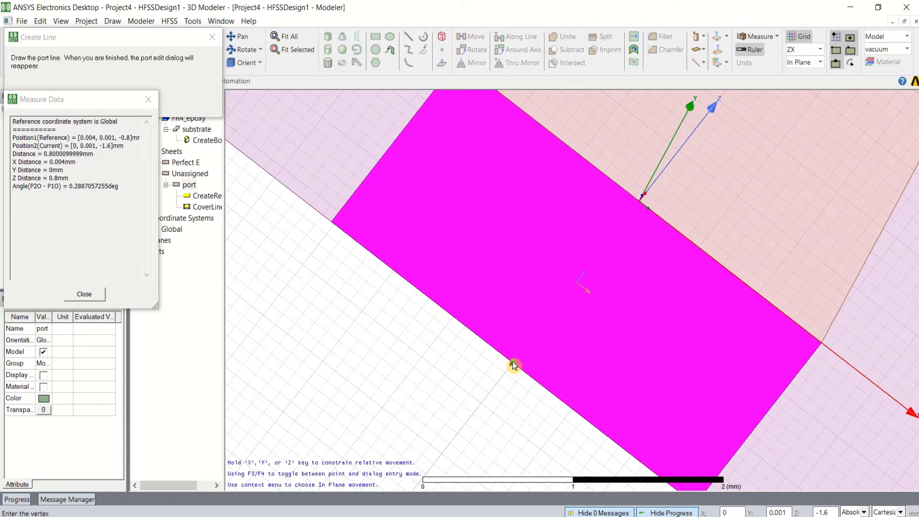
{"action": "left_click", "coordinate": [513, 365]}
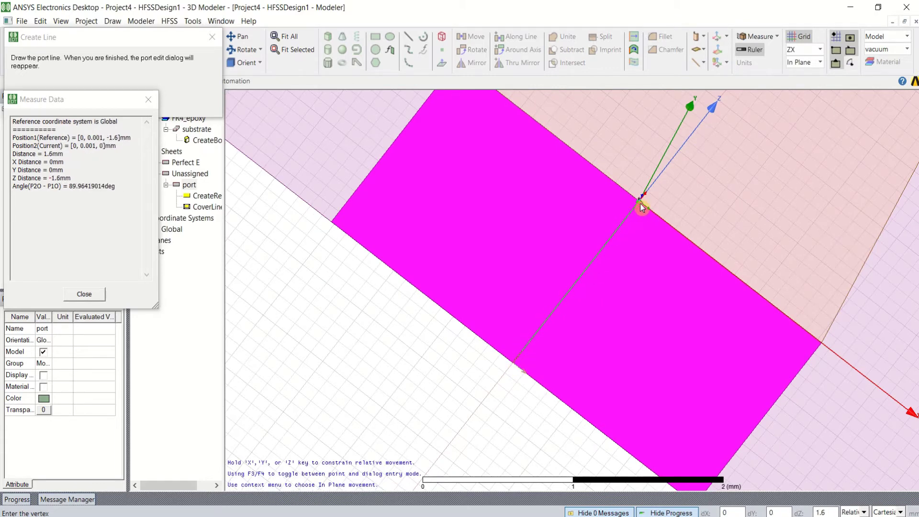
{"action": "left_click", "coordinate": [639, 202]}
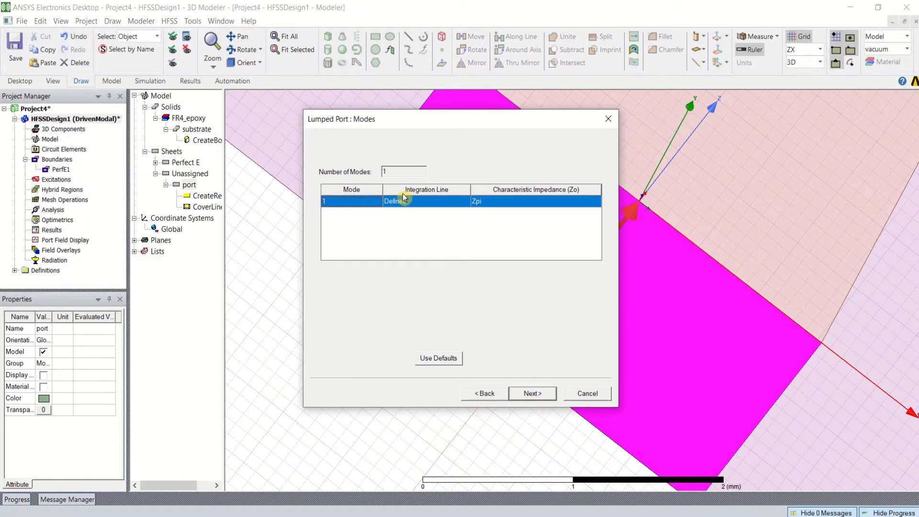
{"action": "left_click", "coordinate": [533, 394]}
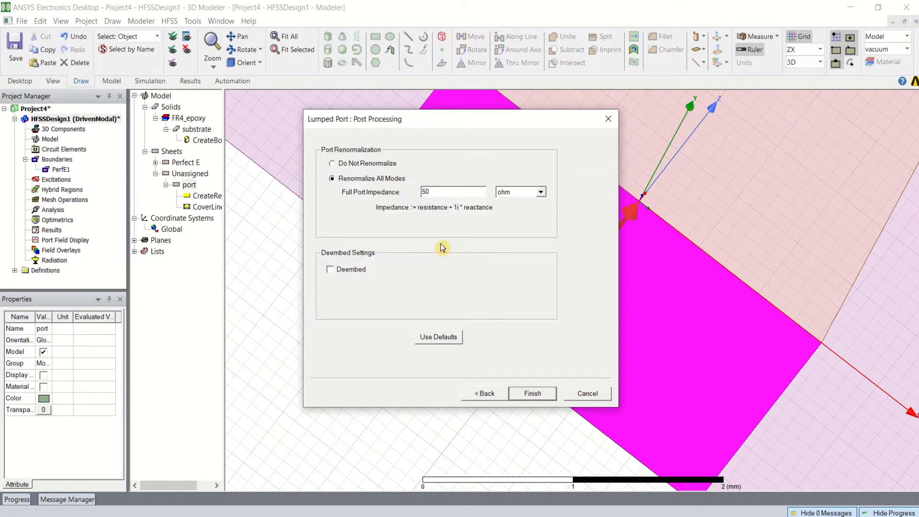
{"action": "left_click", "coordinate": [533, 393]}
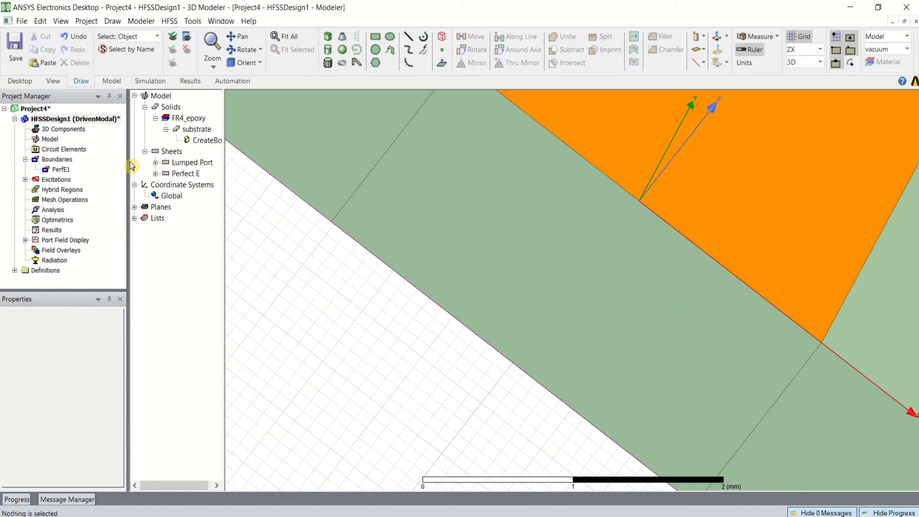
Step: Highlight excitation 1 and examine the lumped port and its integration line on the substrate edge from several angles
{"action": "left_click", "coordinate": [25, 179]}
{"action": "left_click", "coordinate": [54, 189]}
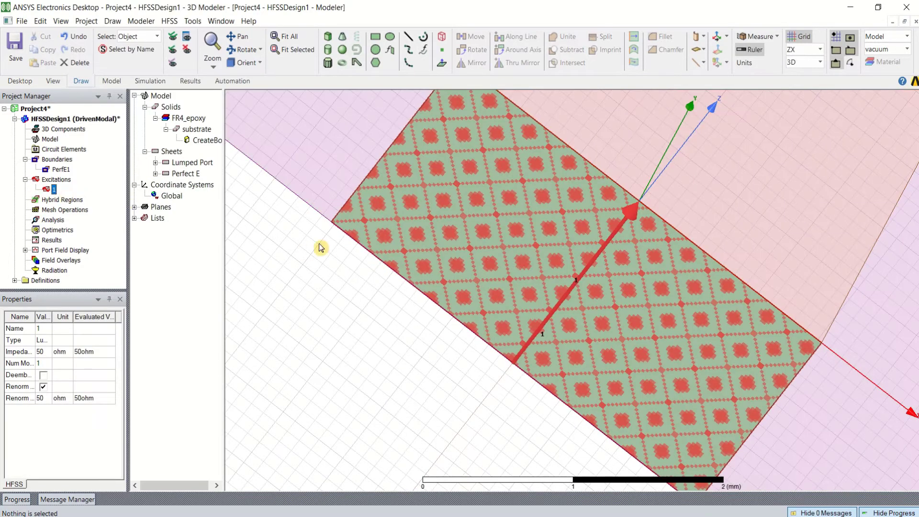
{"action": "scroll", "coordinate": [633, 271], "scroll_direction": "down", "scroll_amount": 5}
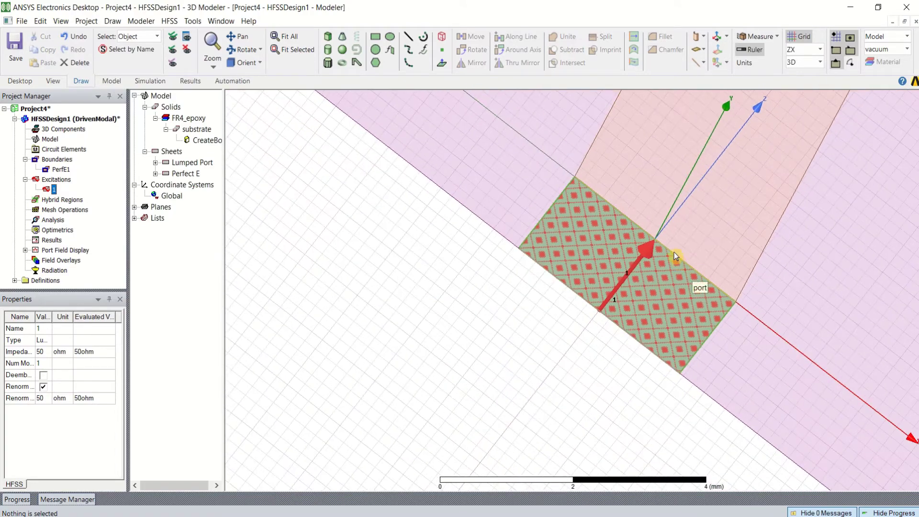
{"action": "scroll", "coordinate": [673, 252], "scroll_direction": "down", "scroll_amount": 3}
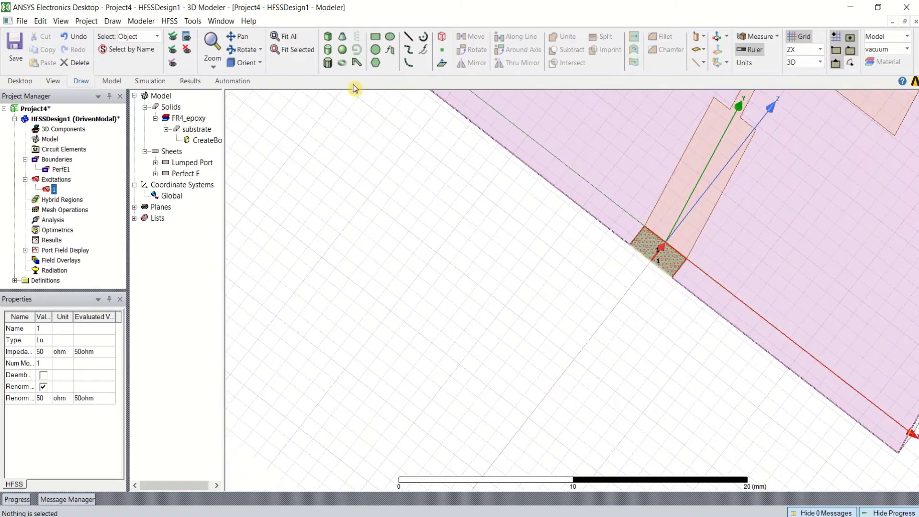
{"action": "left_click", "coordinate": [245, 50]}
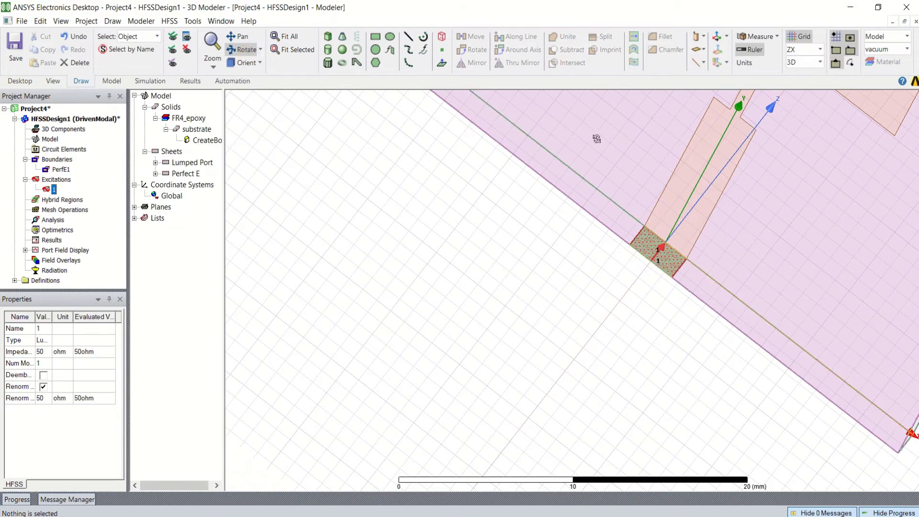
{"action": "left_click_drag", "start_coordinate": [591, 135], "coordinate": [564, 139]}
{"action": "scroll", "coordinate": [668, 185], "scroll_direction": "down", "scroll_amount": 5}
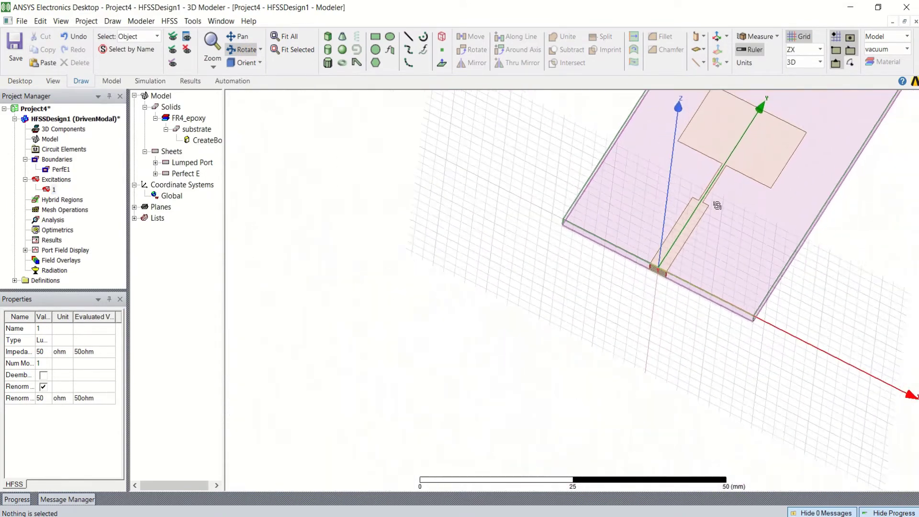
{"action": "left_click_drag", "start_coordinate": [820, 153], "coordinate": [746, 210]}
{"action": "left_click_drag", "start_coordinate": [627, 186], "coordinate": [757, 102]}
Step: Switch the drawing plane to XY and inspect the complete antenna with its port from several angles
{"action": "left_click", "coordinate": [820, 49]}
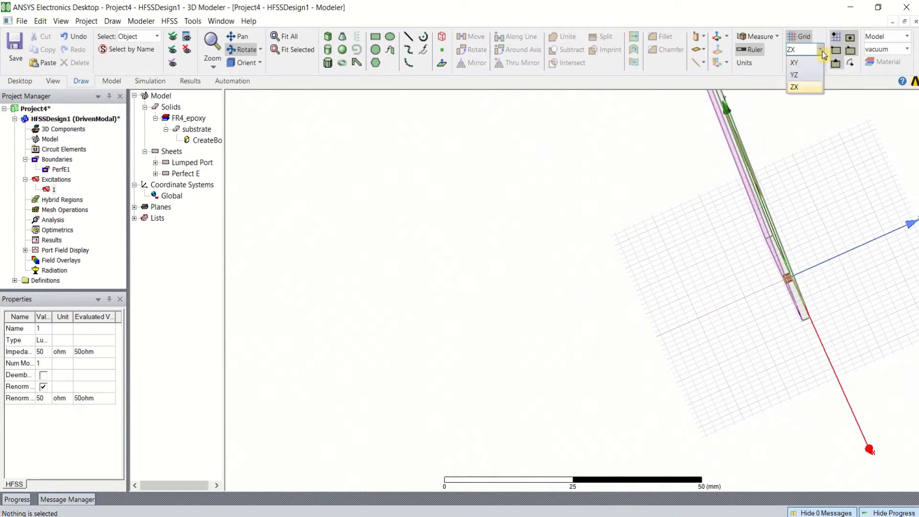
{"action": "left_click", "coordinate": [796, 62]}
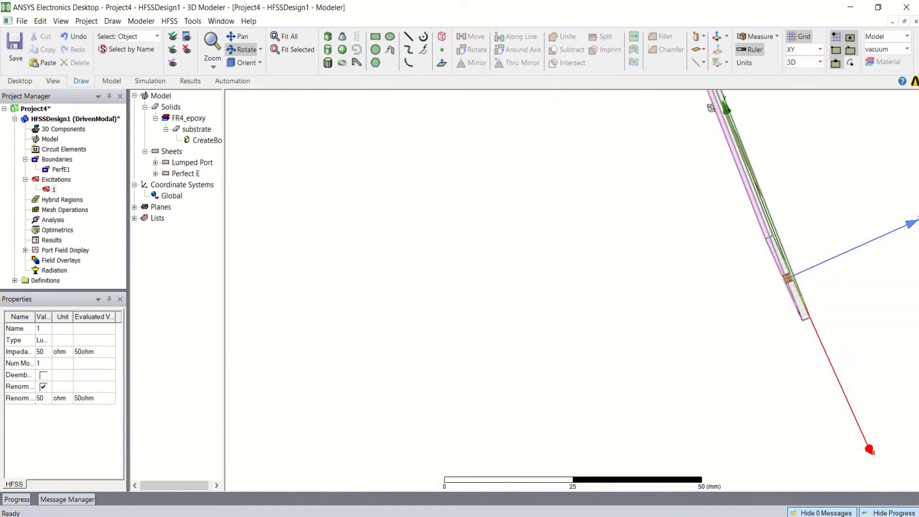
{"action": "left_click_drag", "start_coordinate": [711, 107], "coordinate": [813, 107]}
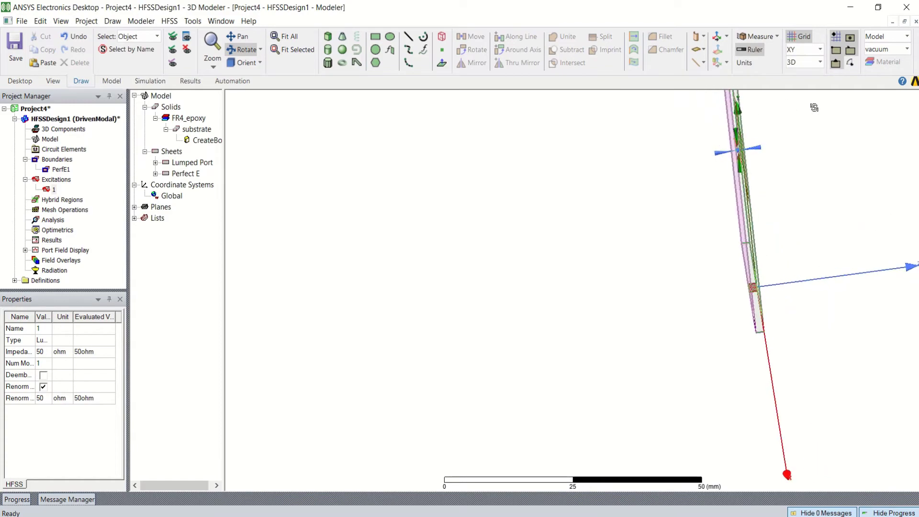
{"action": "left_click_drag", "start_coordinate": [767, 206], "coordinate": [708, 144]}
{"action": "left_click", "coordinate": [238, 36]}
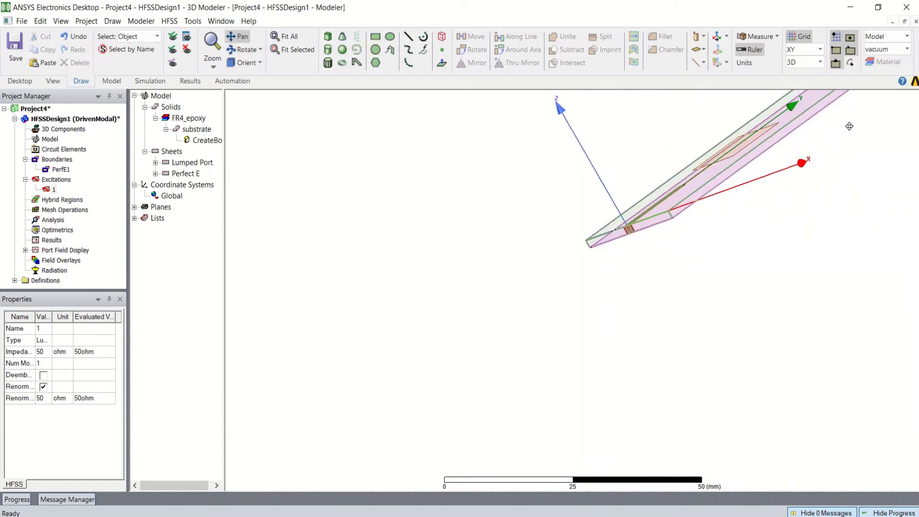
{"action": "left_click_drag", "start_coordinate": [849, 126], "coordinate": [814, 187]}
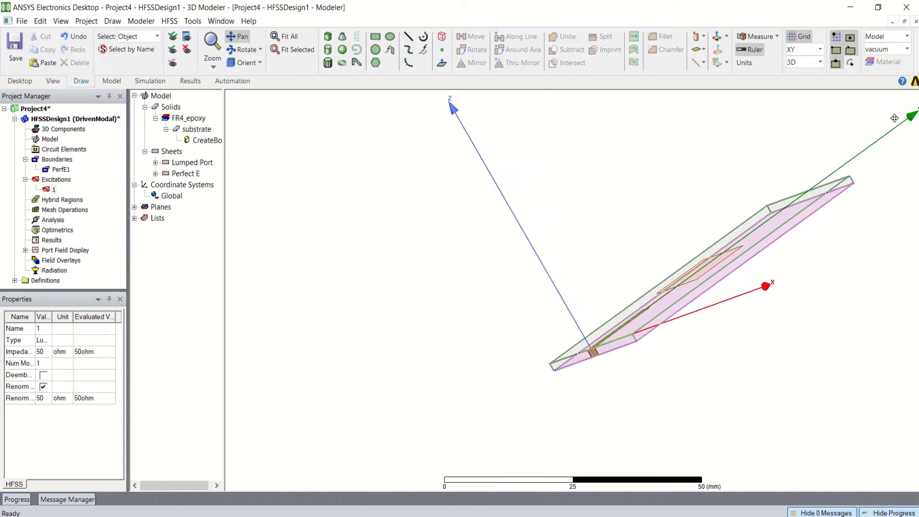
{"action": "left_click_drag", "start_coordinate": [894, 118], "coordinate": [908, 155]}
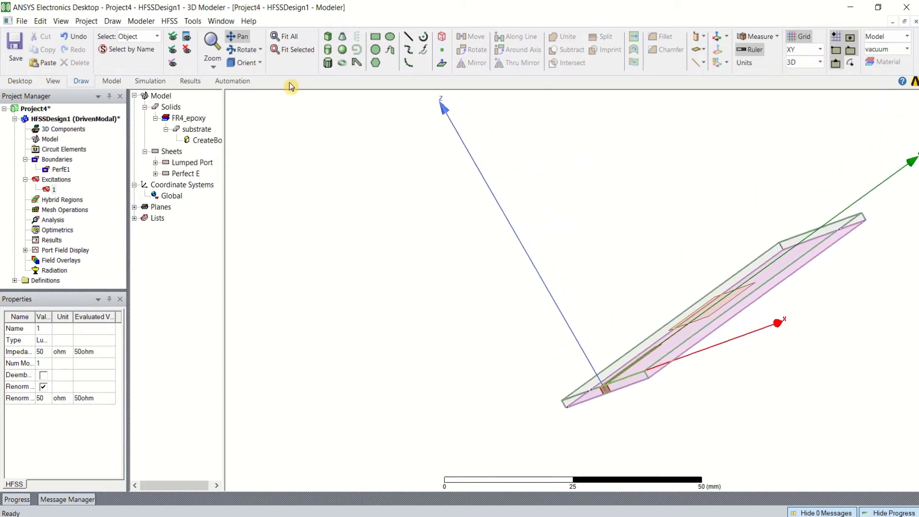
{"action": "left_click", "coordinate": [244, 49]}
{"action": "left_click_drag", "start_coordinate": [445, 115], "coordinate": [758, 206]}
{"action": "left_click_drag", "start_coordinate": [899, 198], "coordinate": [756, 333]}
{"action": "left_click_drag", "start_coordinate": [677, 325], "coordinate": [805, 291]}
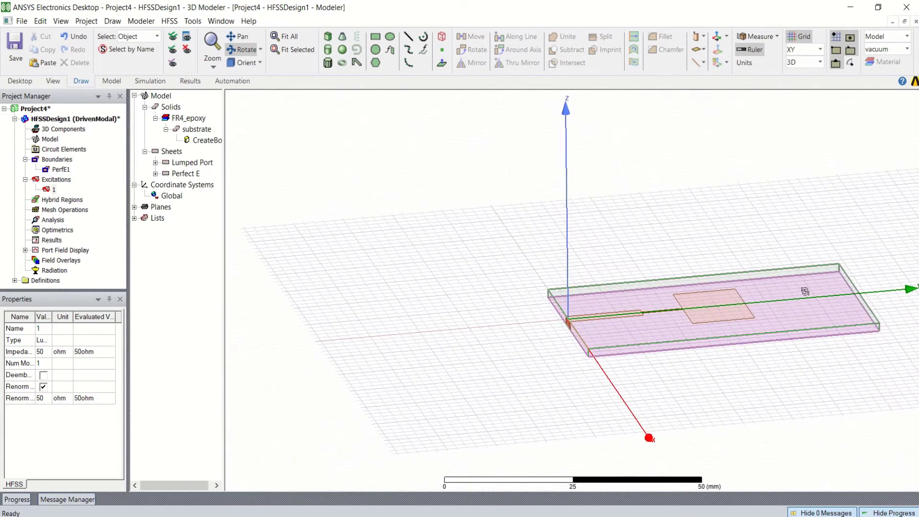
Step: Create an open region around the antenna with a Radiation boundary and an operating frequency of 5.2 GHz
{"action": "left_click_drag", "start_coordinate": [864, 312], "coordinate": [672, 330]}
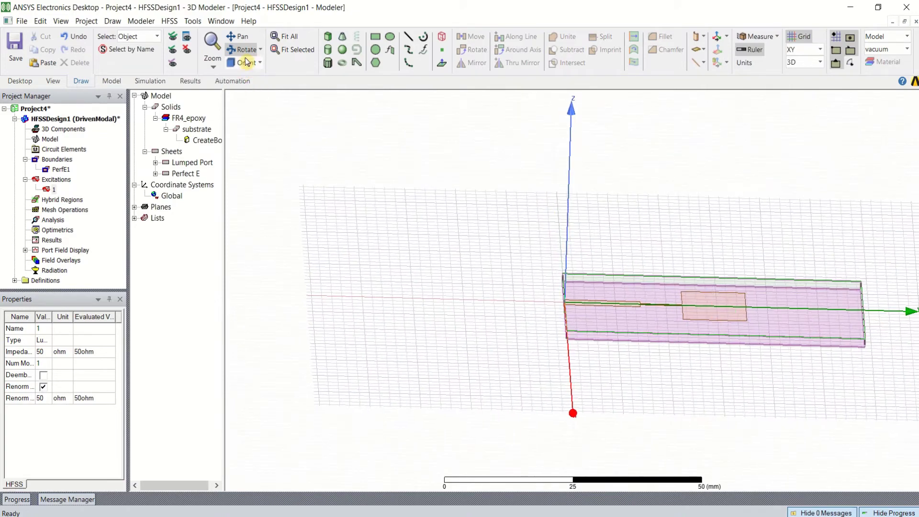
{"action": "left_click", "coordinate": [241, 43]}
{"action": "left_click_drag", "start_coordinate": [600, 302], "coordinate": [513, 299]}
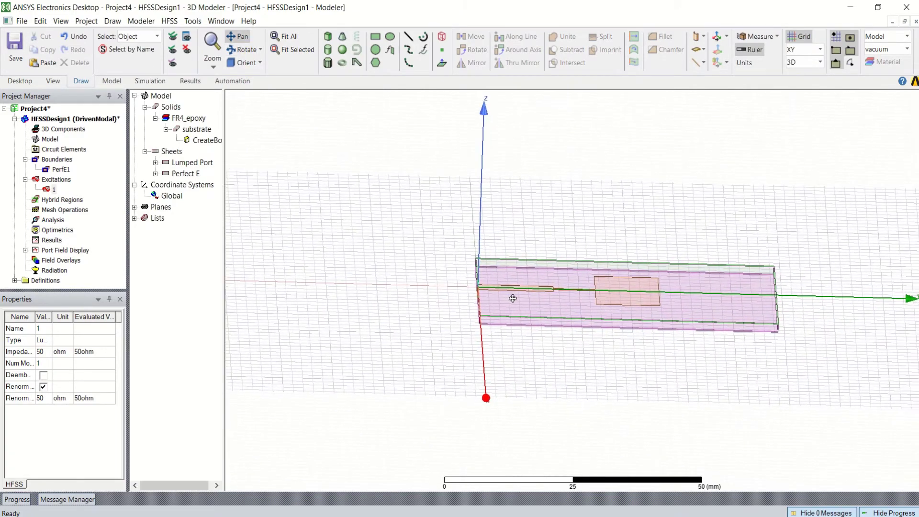
{"action": "right_click", "coordinate": [325, 153]}
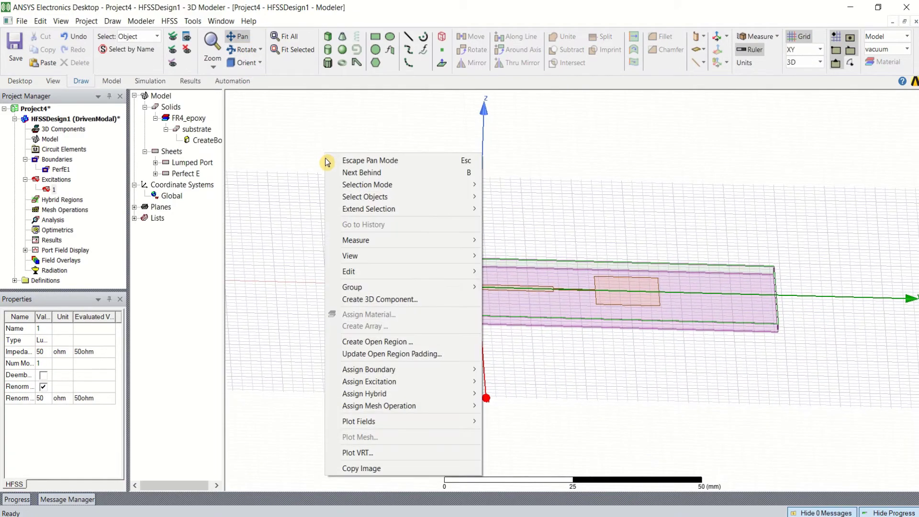
{"action": "left_click", "coordinate": [415, 342]}
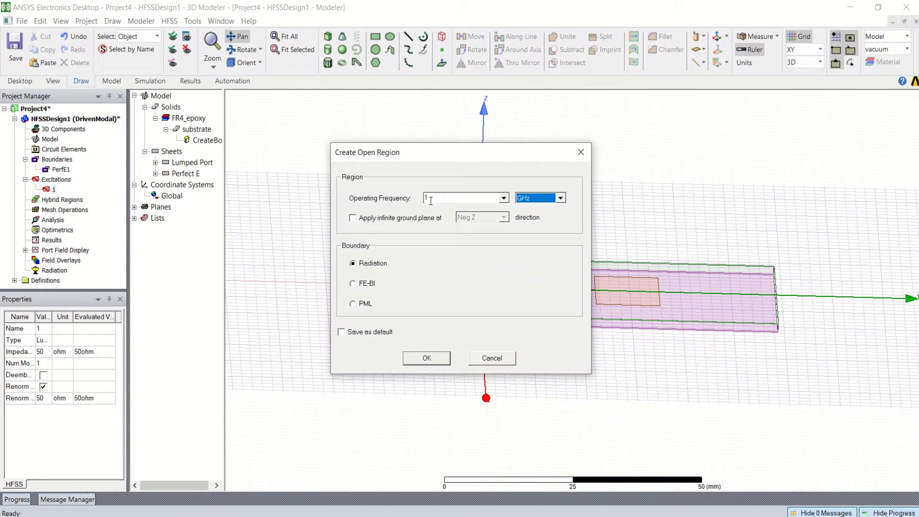
{"action": "double_click", "coordinate": [438, 201]}
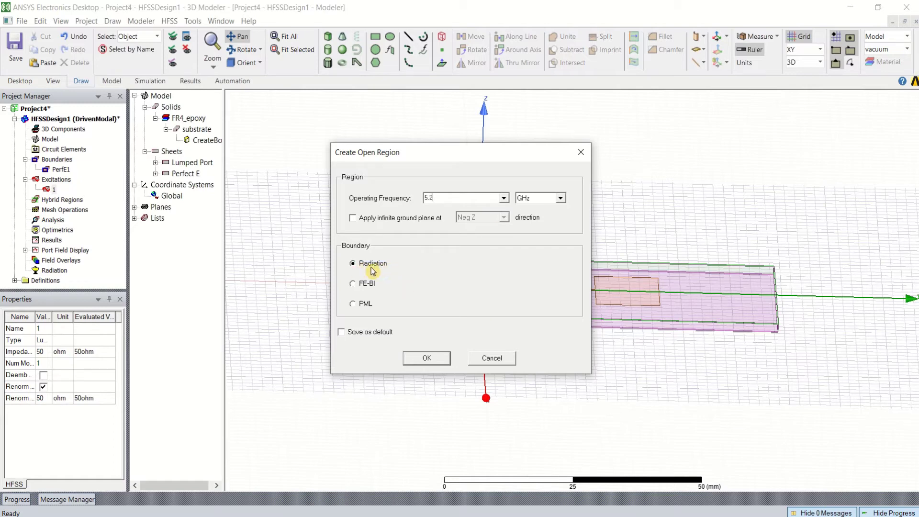
{"action": "left_click", "coordinate": [438, 359]}
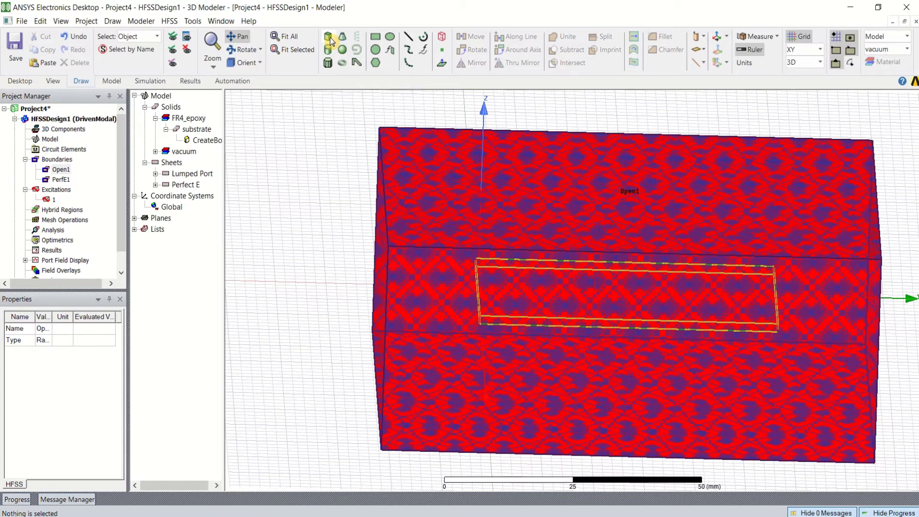
Step: Highlight the Open1 and PerfE1 boundaries in turn and examine the radiation box around the antenna
{"action": "left_click", "coordinate": [65, 171]}
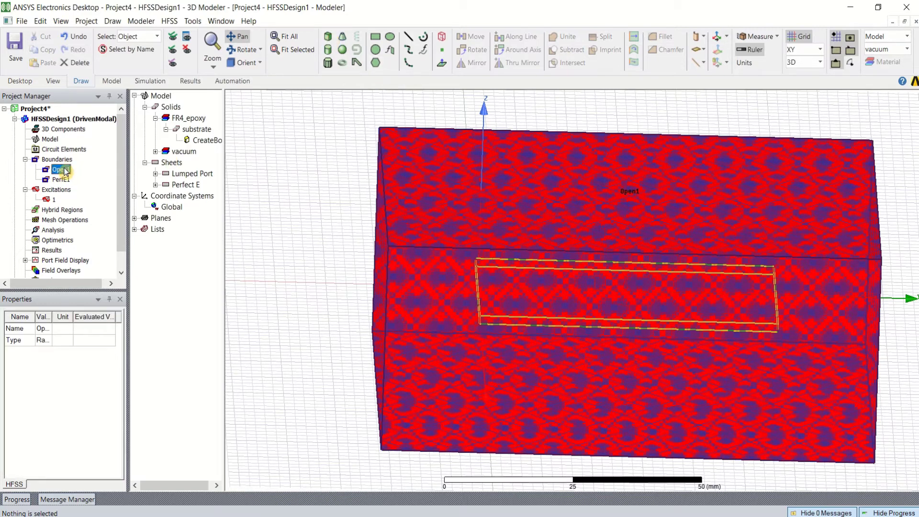
{"action": "left_click", "coordinate": [61, 179]}
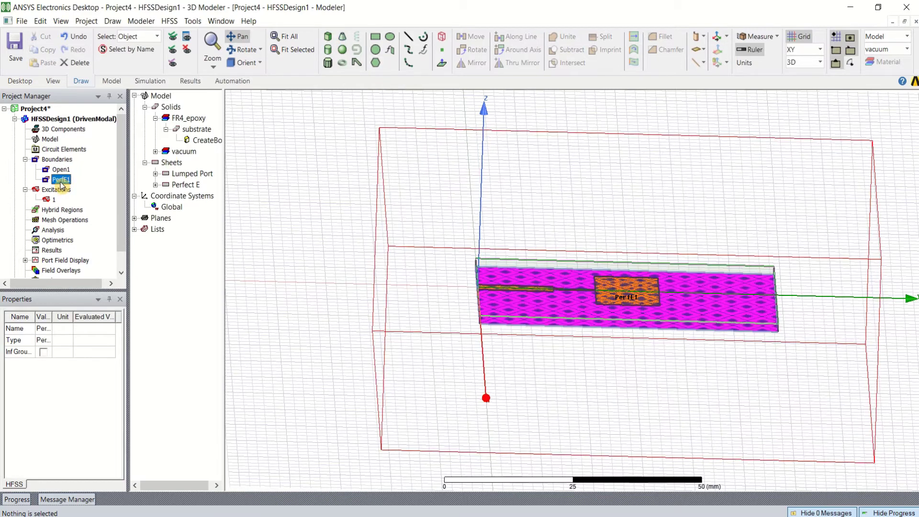
{"action": "scroll", "coordinate": [590, 198], "scroll_direction": "down", "scroll_amount": 2}
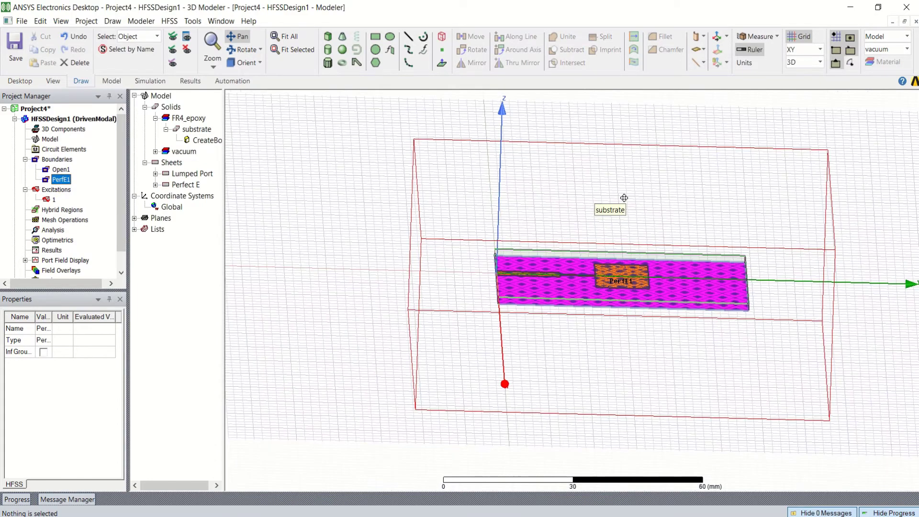
{"action": "left_click_drag", "start_coordinate": [754, 191], "coordinate": [682, 188]}
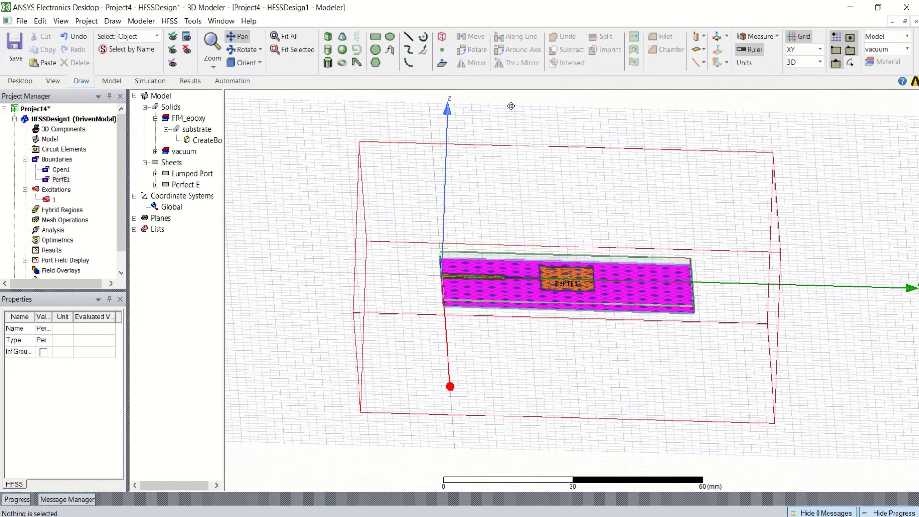
{"action": "left_click", "coordinate": [243, 50]}
{"action": "left_click_drag", "start_coordinate": [466, 196], "coordinate": [466, 236]}
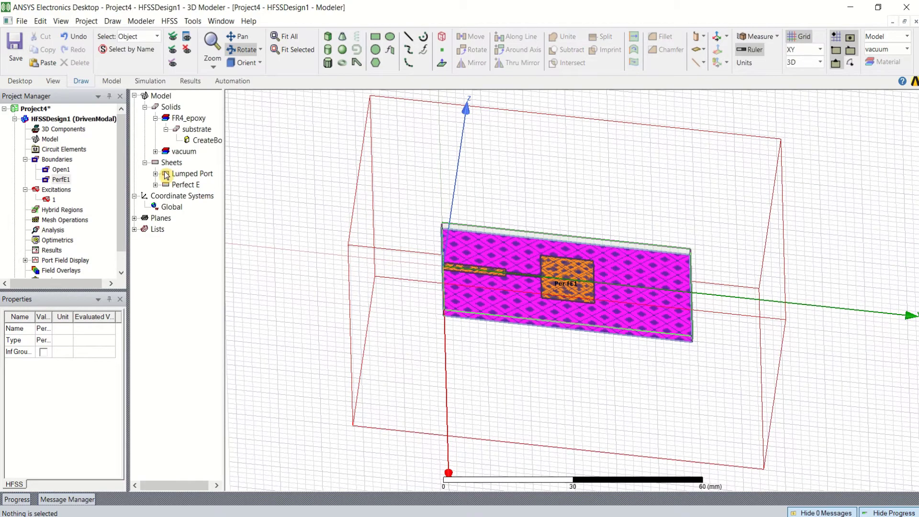
{"action": "left_click", "coordinate": [50, 139]}
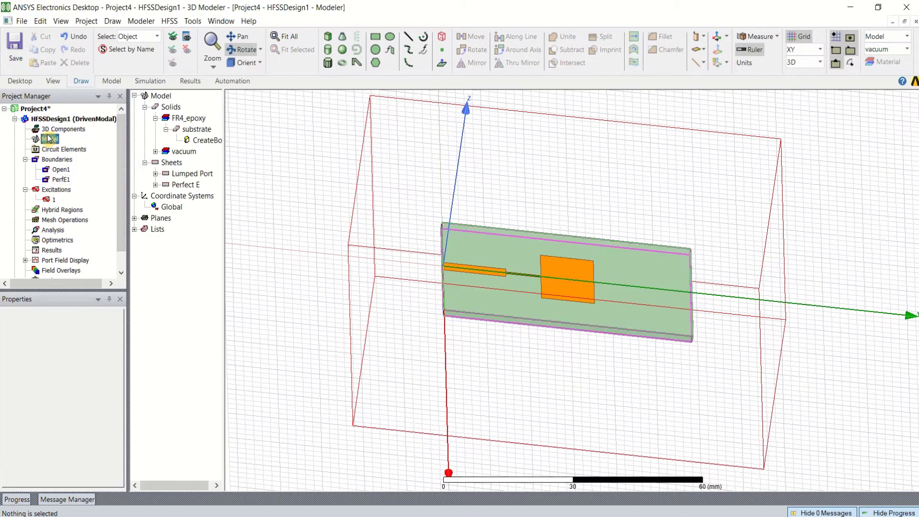
{"action": "left_click", "coordinate": [53, 159]}
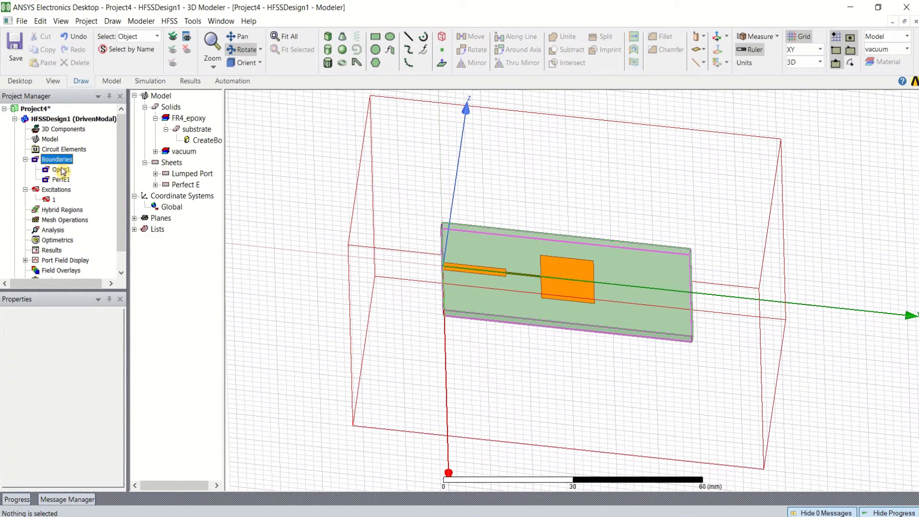
{"action": "left_click", "coordinate": [61, 170]}
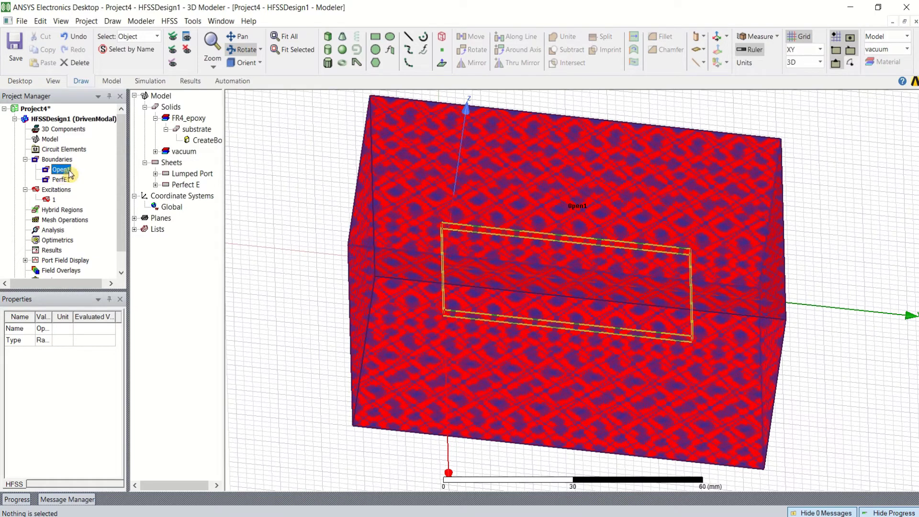
Step: Change the material of the RadiatingSurface box to air and apply the change
{"action": "left_click", "coordinate": [155, 152]}
{"action": "left_click", "coordinate": [166, 162]}
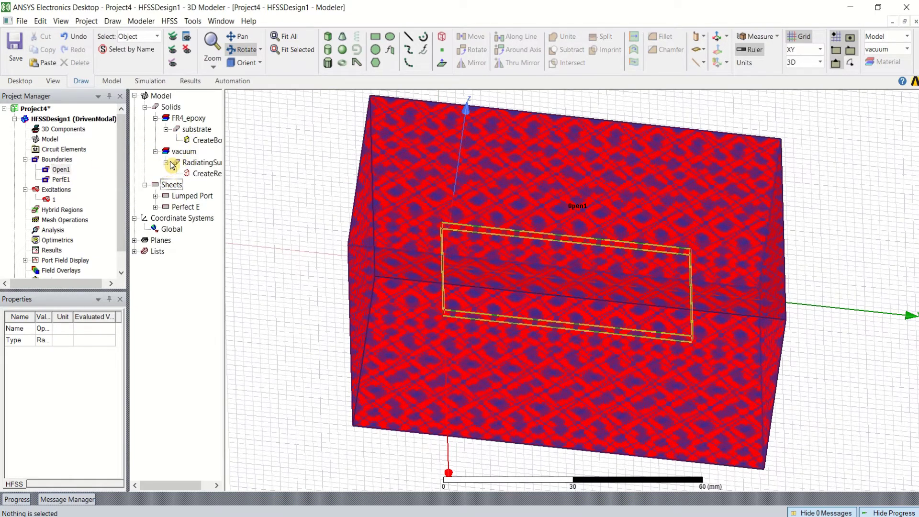
{"action": "double_click", "coordinate": [199, 165]}
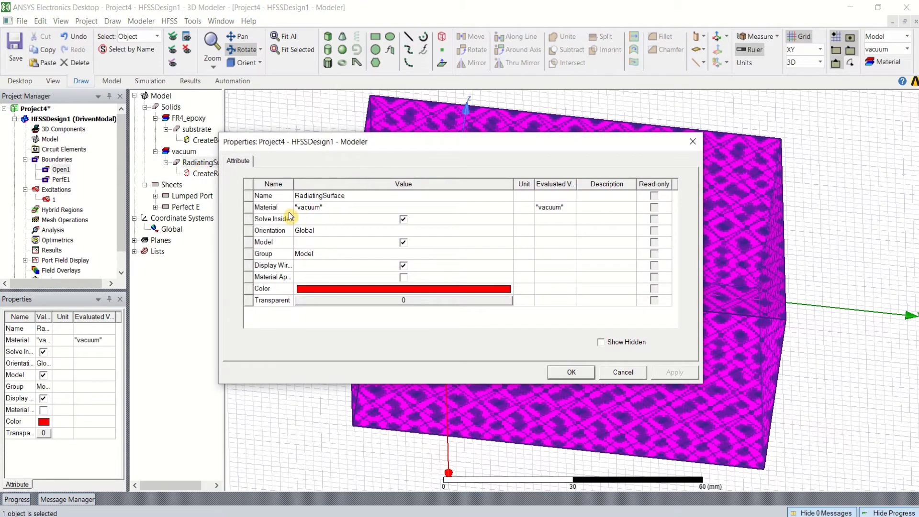
{"action": "left_click", "coordinate": [328, 212]}
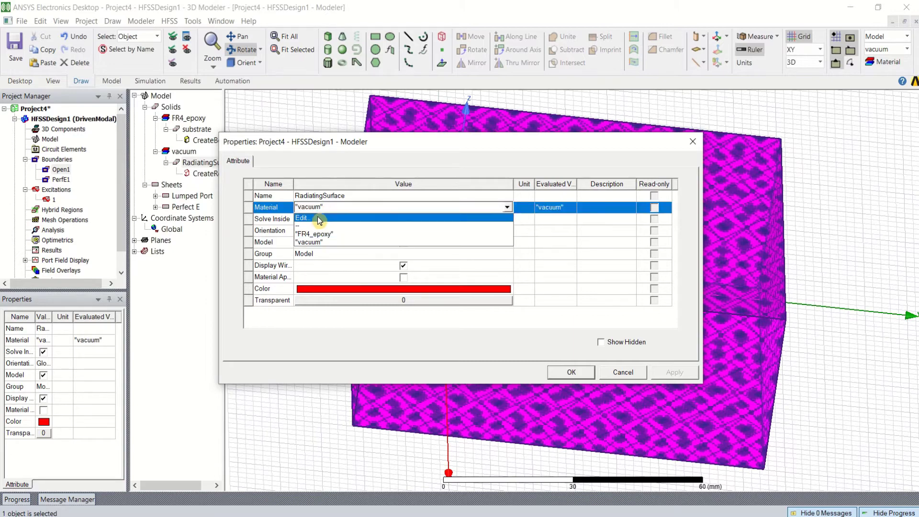
{"action": "left_click", "coordinate": [317, 216]}
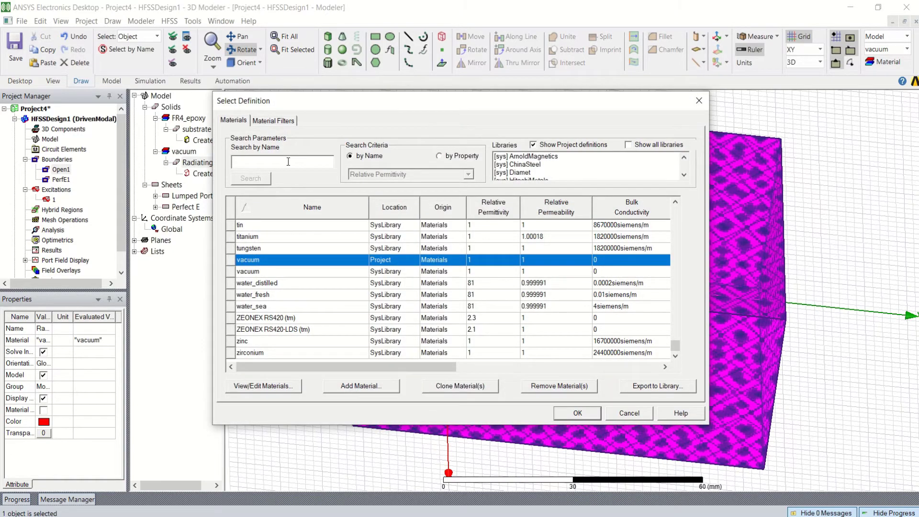
{"action": "type", "text": "air"}
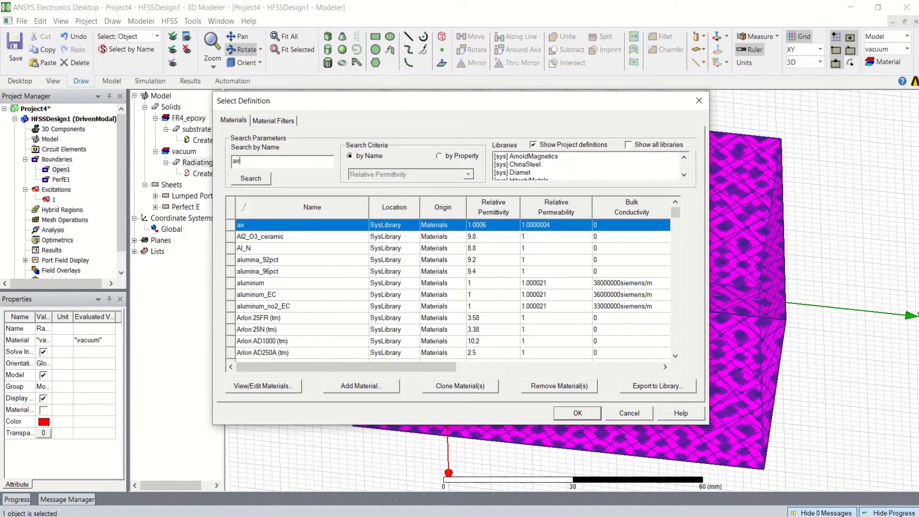
{"action": "left_click", "coordinate": [578, 414]}
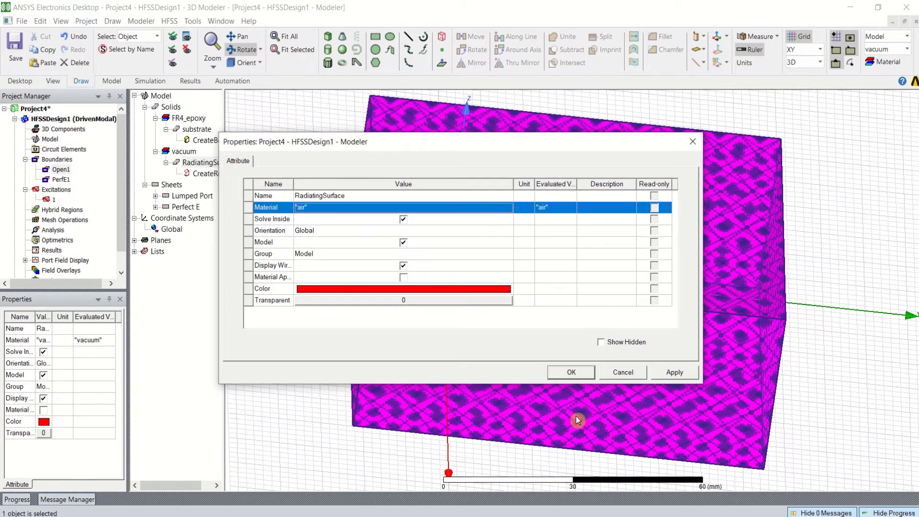
{"action": "left_click", "coordinate": [681, 378]}
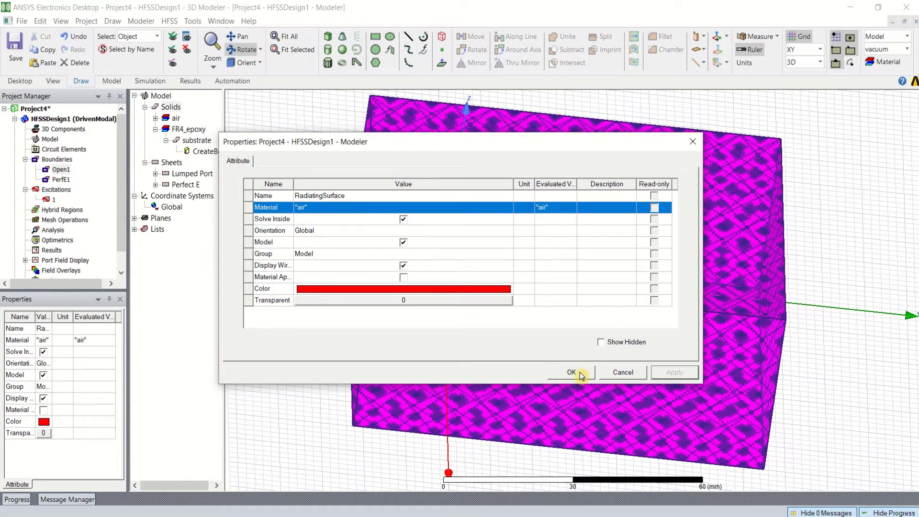
{"action": "left_click", "coordinate": [573, 373]}
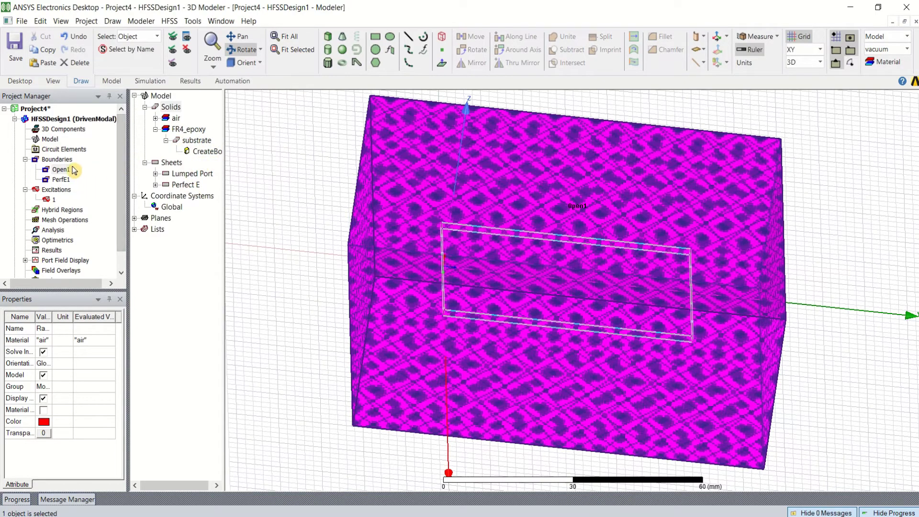
Step: Add a driven solution setup at a single frequency of 5.2 GHz with a maximum of 20 passes
{"action": "left_click", "coordinate": [52, 190]}
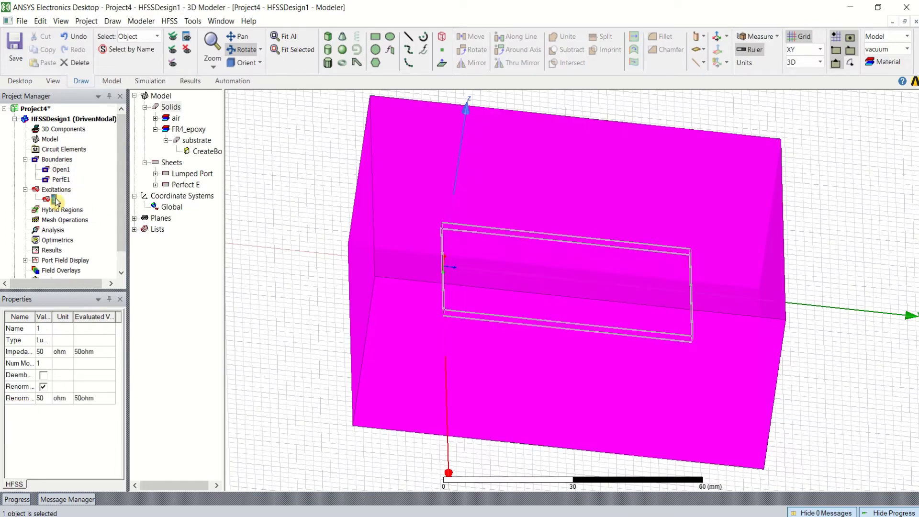
{"action": "left_click", "coordinate": [53, 230]}
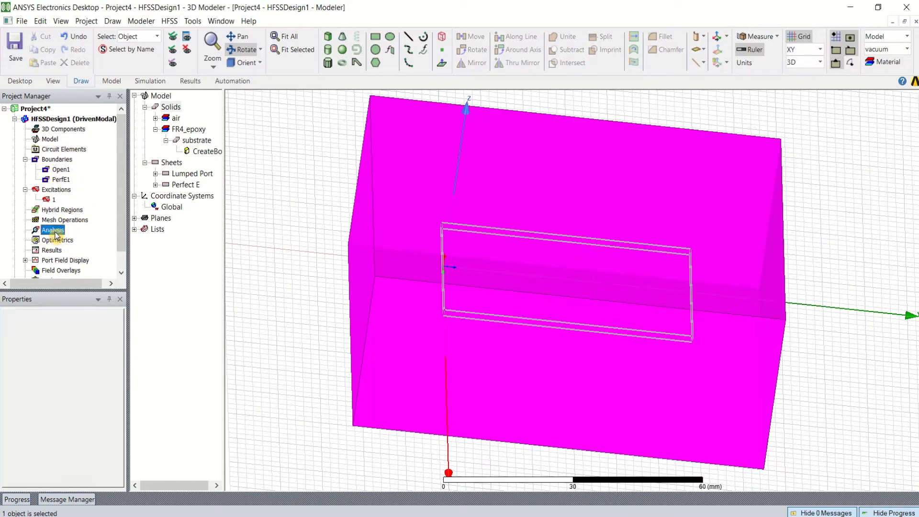
{"action": "left_click_drag", "start_coordinate": [120, 216], "coordinate": [119, 237]}
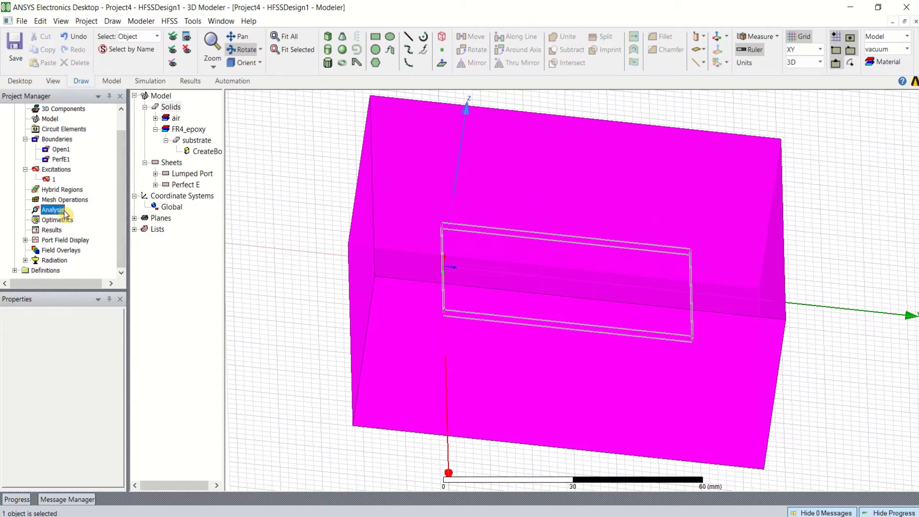
{"action": "right_click", "coordinate": [58, 214]}
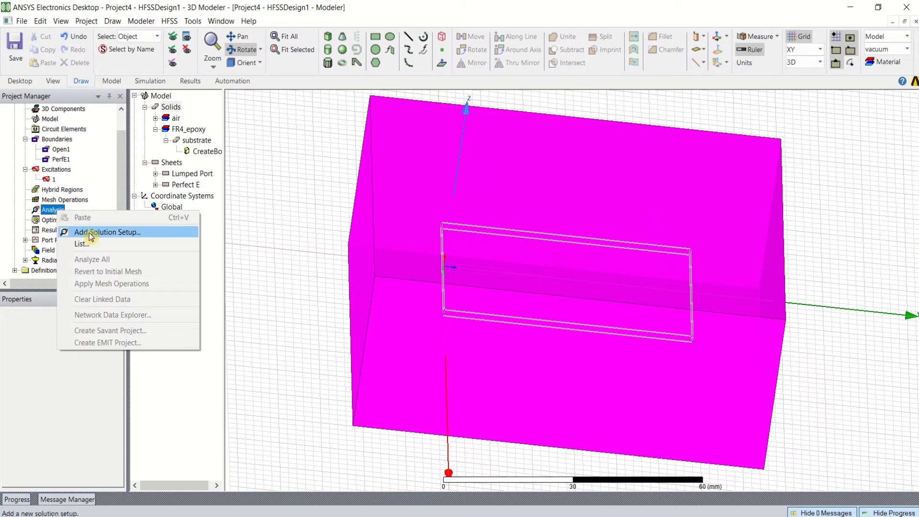
{"action": "left_click", "coordinate": [125, 232]}
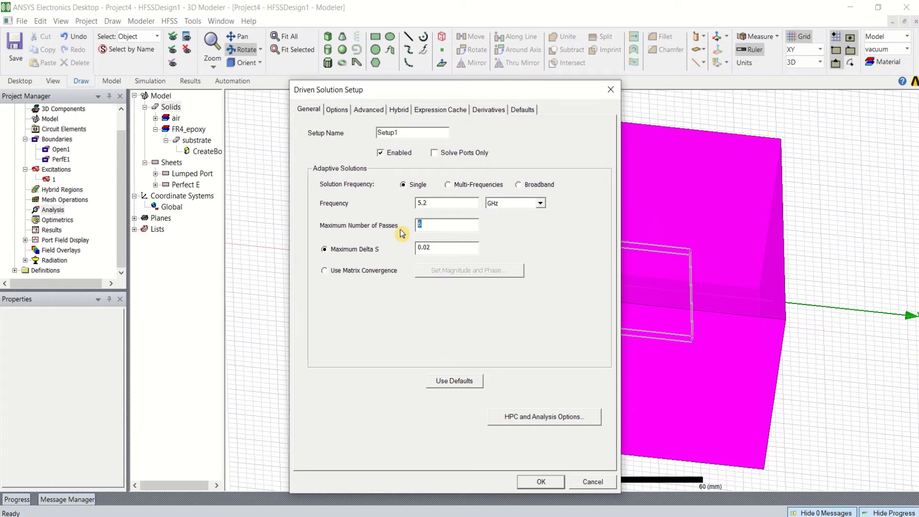
{"action": "type", "text": "20"}
{"action": "left_click", "coordinate": [540, 481]}
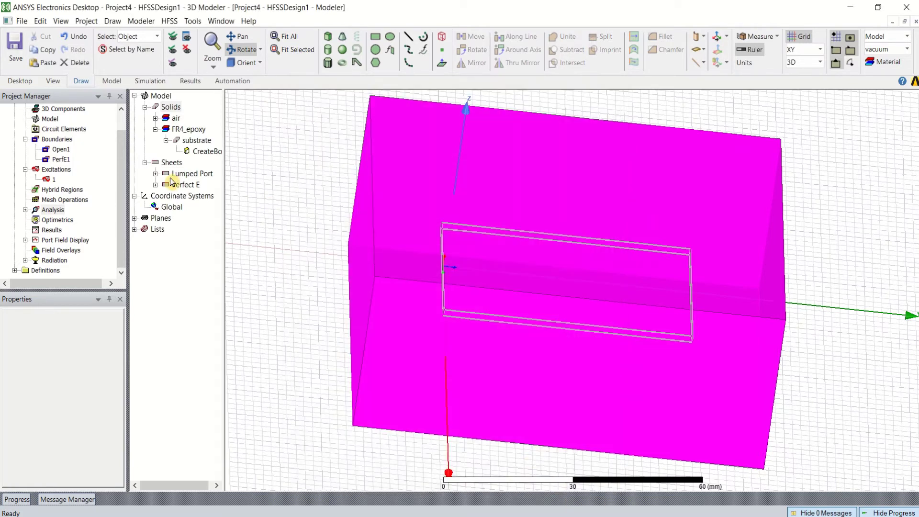
Step: Add a frequency sweep to Setup1 and set its sweep type to Fast
{"action": "left_click", "coordinate": [25, 210]}
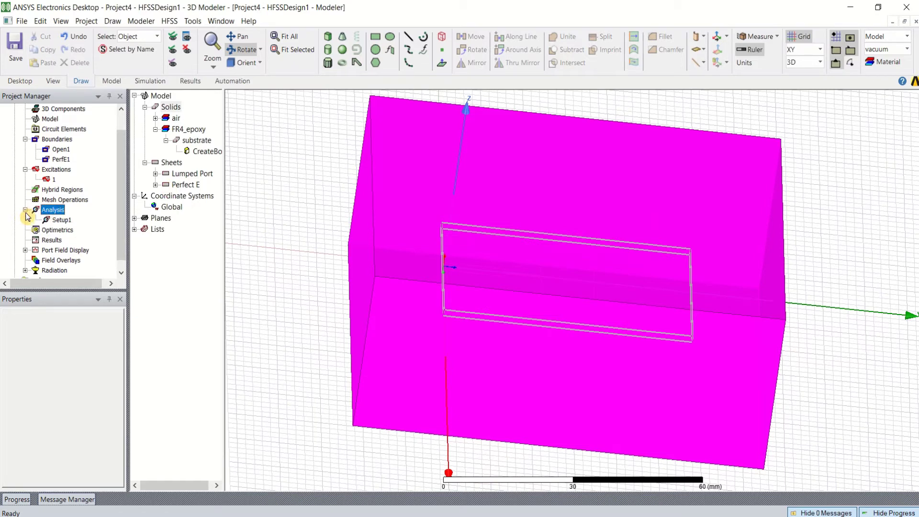
{"action": "left_click", "coordinate": [61, 220]}
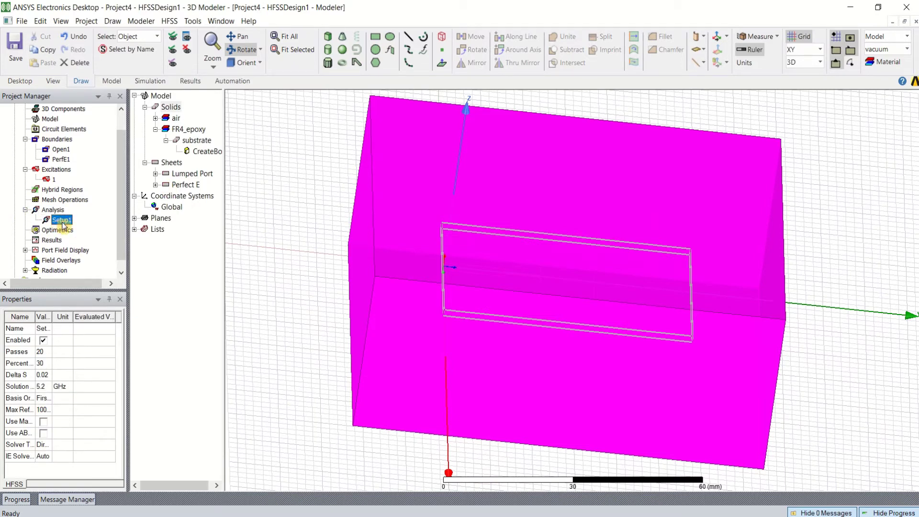
{"action": "right_click", "coordinate": [65, 224]}
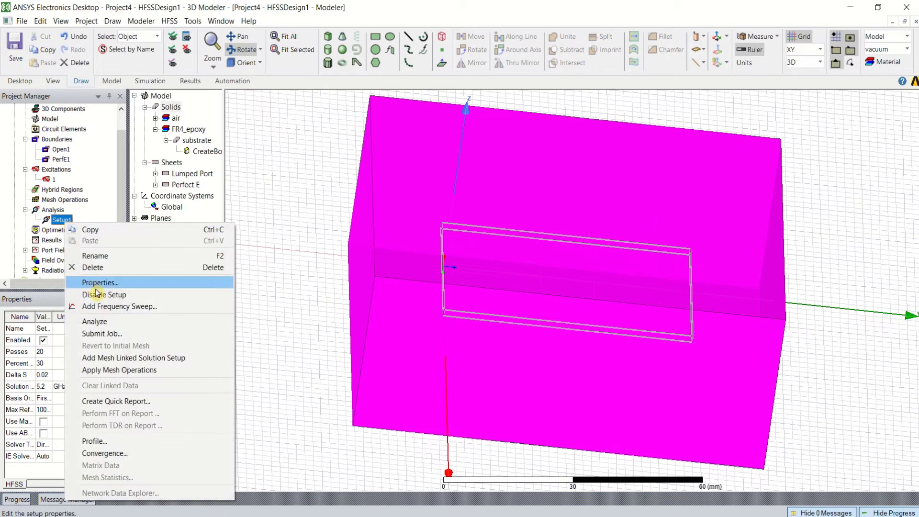
{"action": "left_click", "coordinate": [154, 311]}
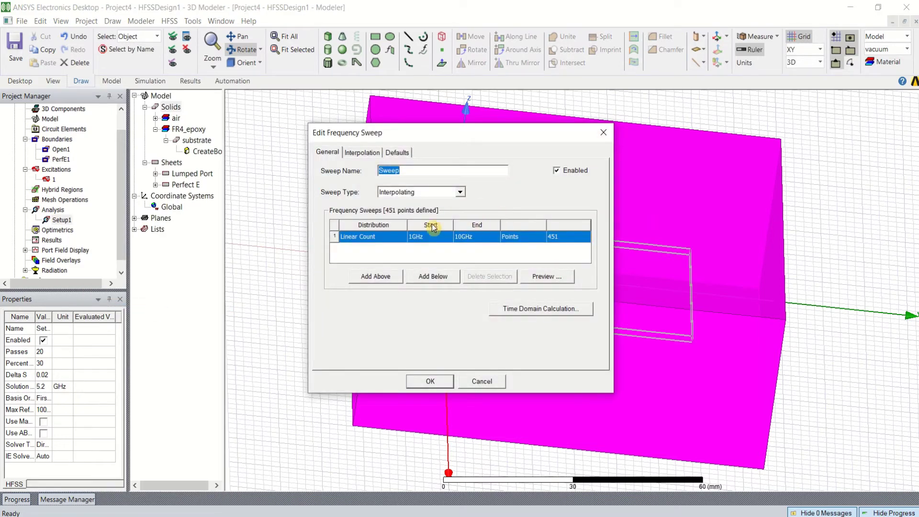
{"action": "left_click", "coordinate": [460, 191]}
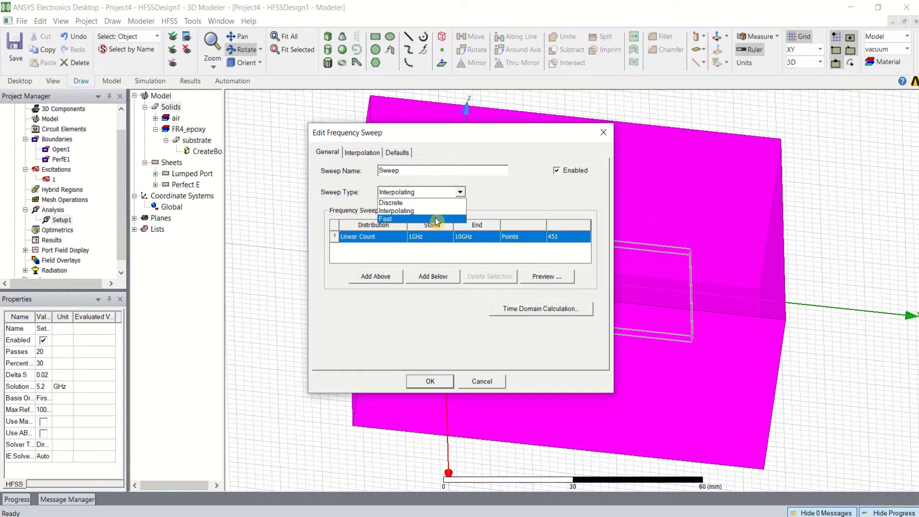
{"action": "left_click", "coordinate": [436, 220]}
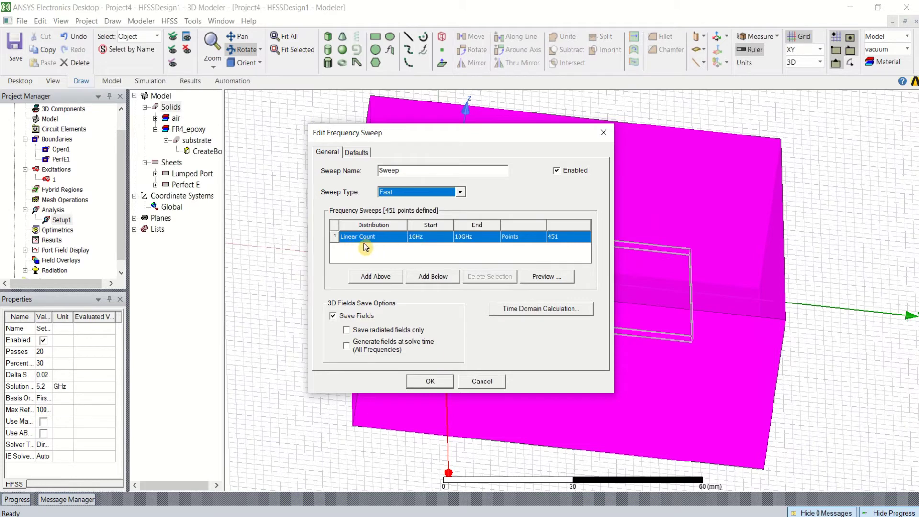
Step: Set the linear count sweep range from 2 GHz to 7 GHz with 401 points
{"action": "left_click", "coordinate": [411, 240]}
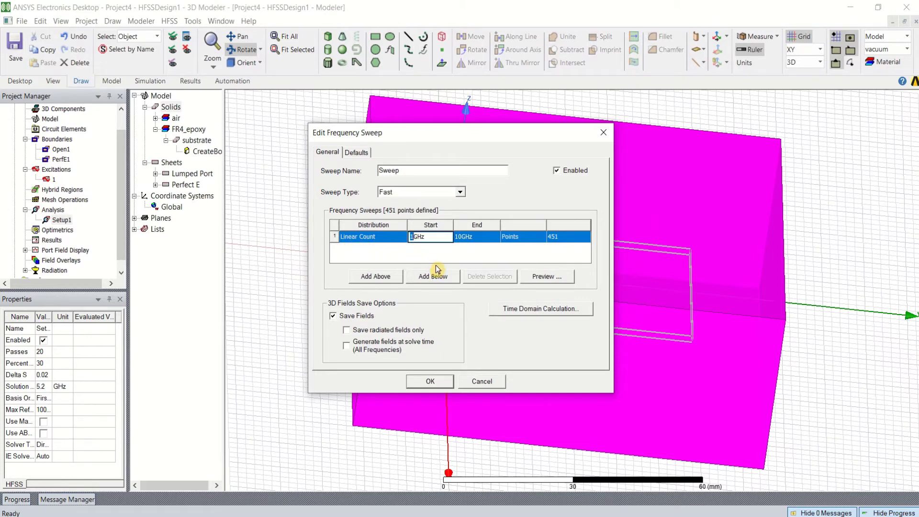
{"action": "type", "text": "2"}
{"action": "left_click", "coordinate": [458, 237]}
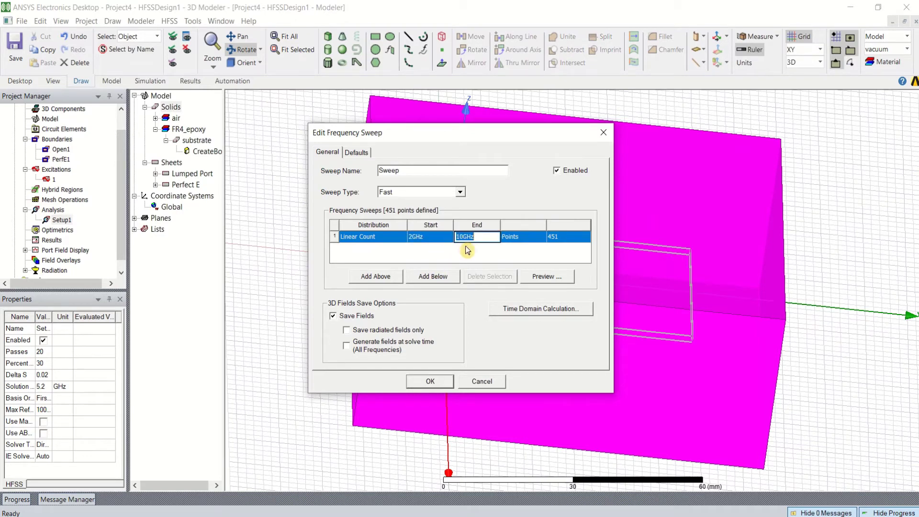
{"action": "left_click_drag", "start_coordinate": [462, 238], "coordinate": [455, 244]}
{"action": "type", "text": "7"}
{"action": "left_click", "coordinate": [569, 241]}
{"action": "left_click", "coordinate": [571, 242]}
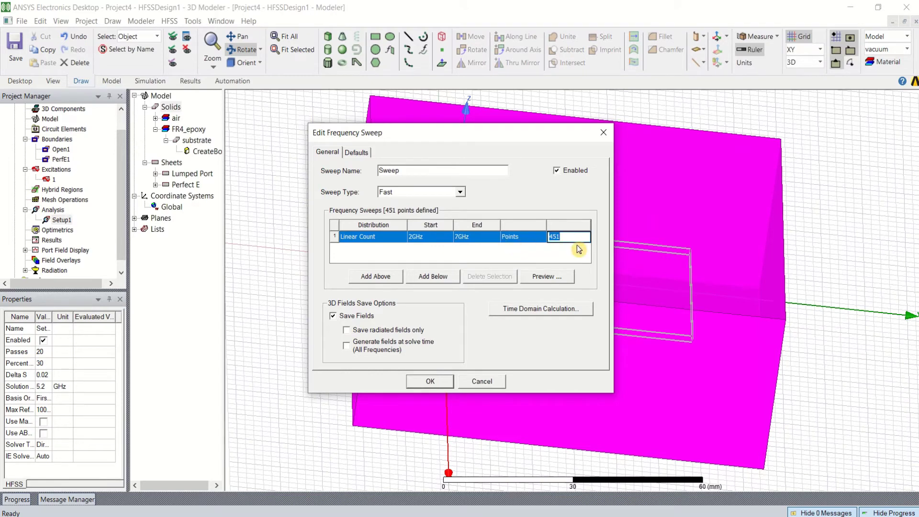
{"action": "type", "text": "401"}
{"action": "left_click", "coordinate": [580, 256]}
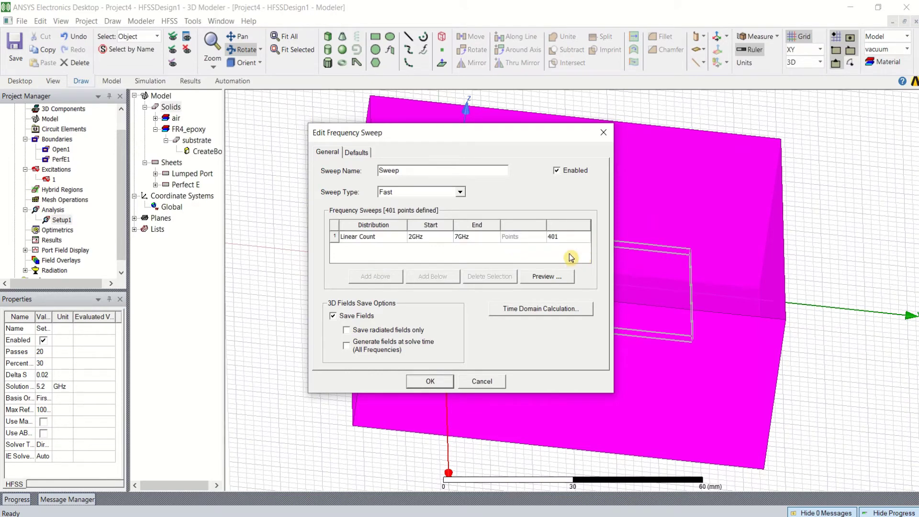
Step: Preview the list of sweep points through to its end, and close the preview
{"action": "left_click", "coordinate": [557, 280]}
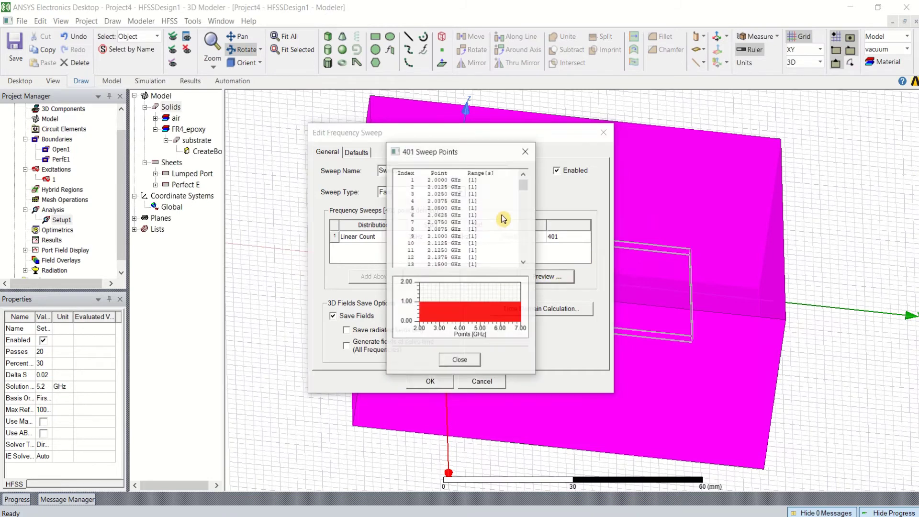
{"action": "left_click_drag", "start_coordinate": [525, 185], "coordinate": [525, 262]}
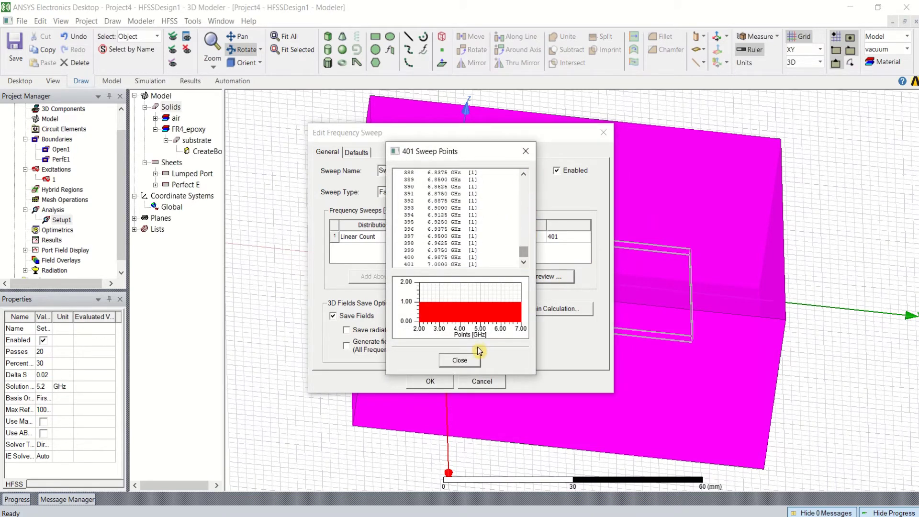
{"action": "left_click", "coordinate": [463, 360]}
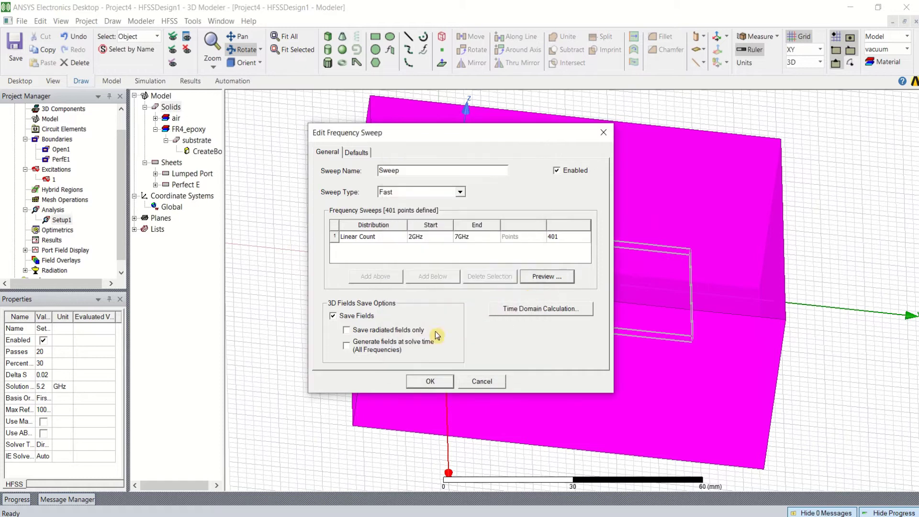
Step: Enable saving radiated fields only, accept the frequency sweep, and expand Setup1 in the project tree
{"action": "left_click", "coordinate": [347, 331]}
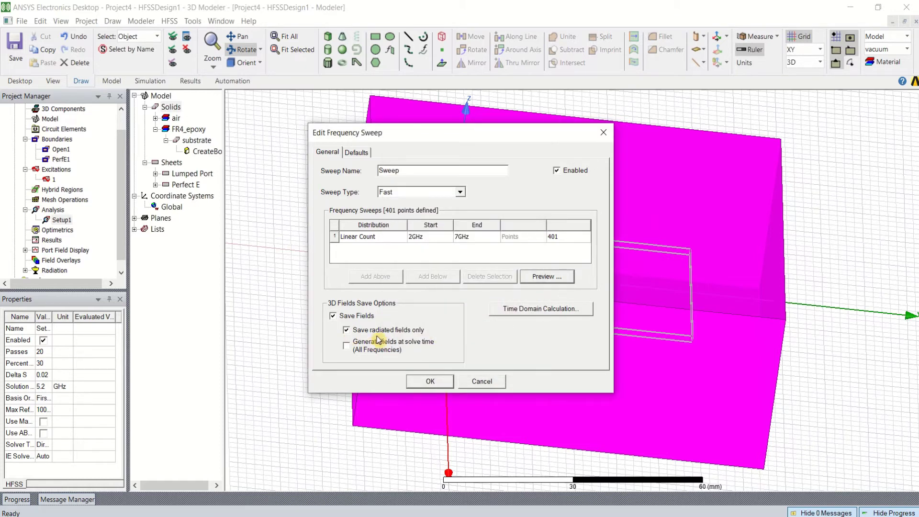
{"action": "left_click", "coordinate": [429, 382]}
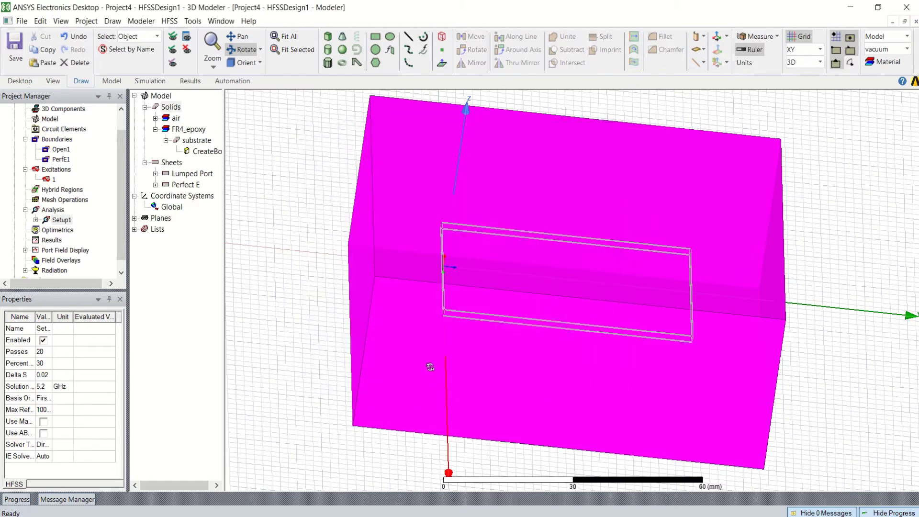
{"action": "left_click", "coordinate": [37, 221]}
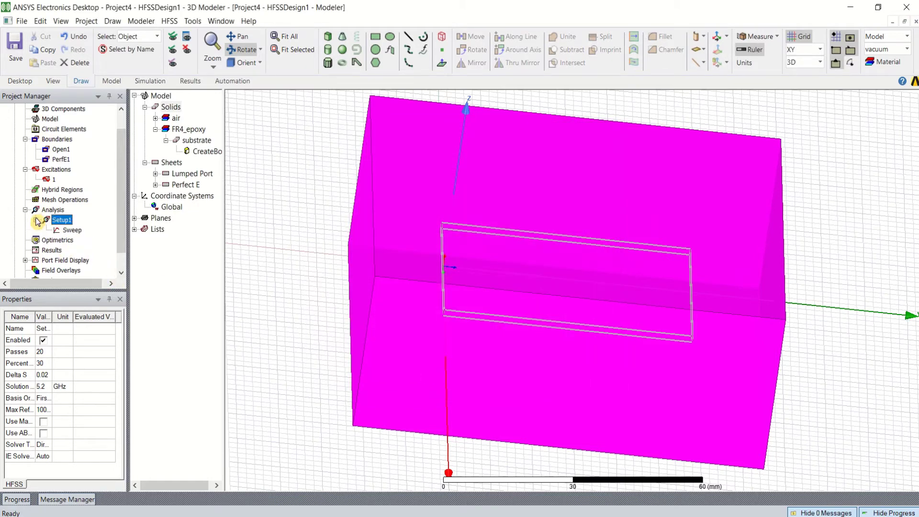
Step: Deselect the radiation box and run a validation check on HFSSDesign1
{"action": "scroll", "coordinate": [122, 194], "scroll_direction": "up", "scroll_amount": 1}
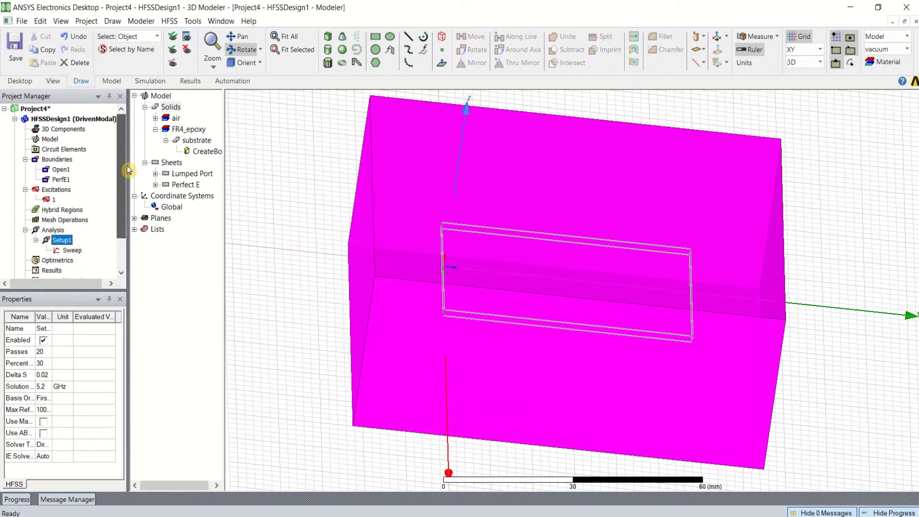
{"action": "left_click", "coordinate": [55, 140]}
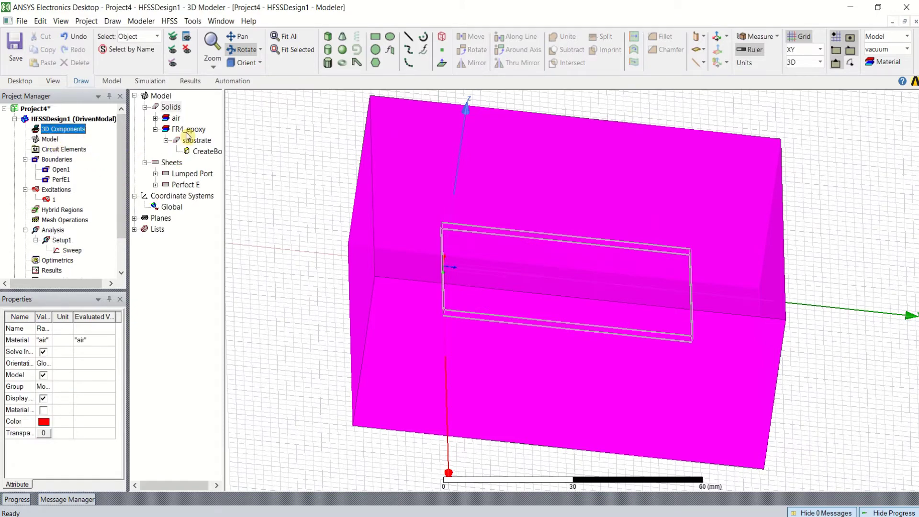
{"action": "left_click", "coordinate": [190, 129]}
{"action": "left_click_drag", "start_coordinate": [604, 186], "coordinate": [589, 240]}
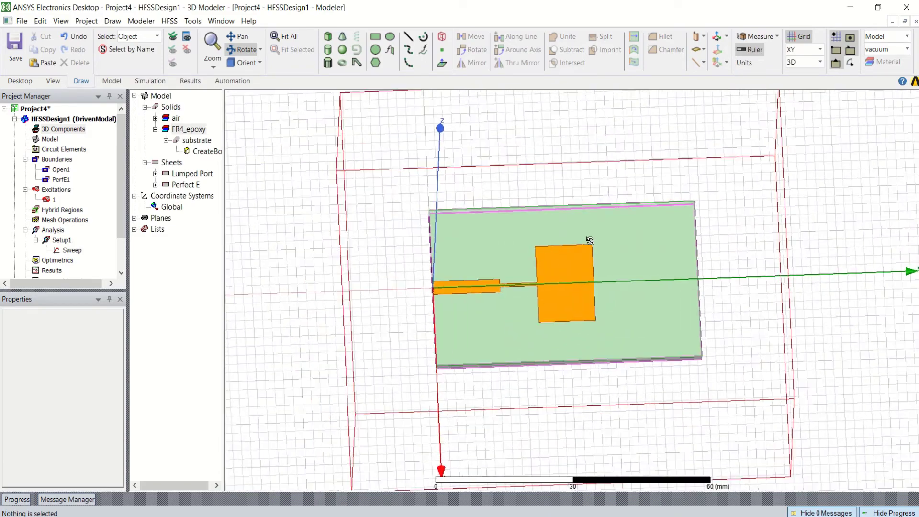
{"action": "left_click_drag", "start_coordinate": [511, 226], "coordinate": [505, 184]}
{"action": "left_click", "coordinate": [170, 22]}
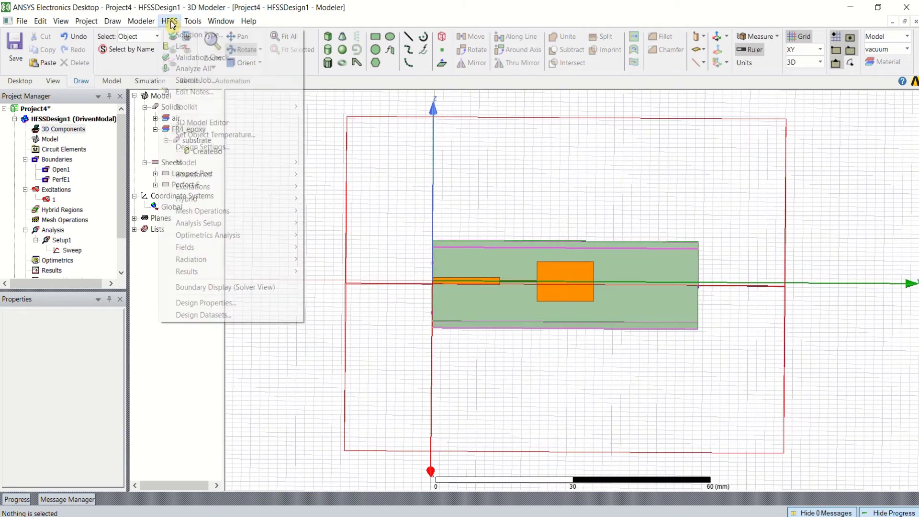
{"action": "left_click", "coordinate": [247, 58]}
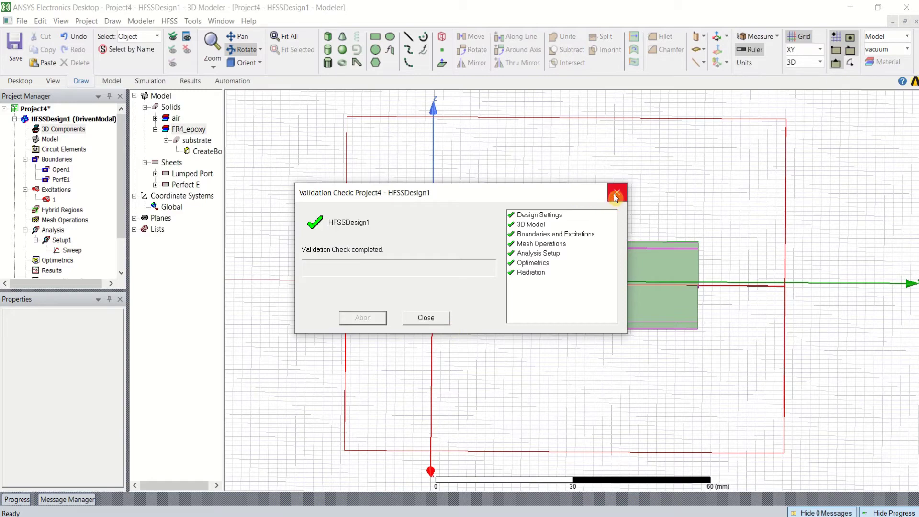
{"action": "left_click", "coordinate": [426, 317]}
Step: Start the simulation of all solution setups in the design with Analyze All
{"action": "left_click_drag", "start_coordinate": [517, 241], "coordinate": [633, 166]}
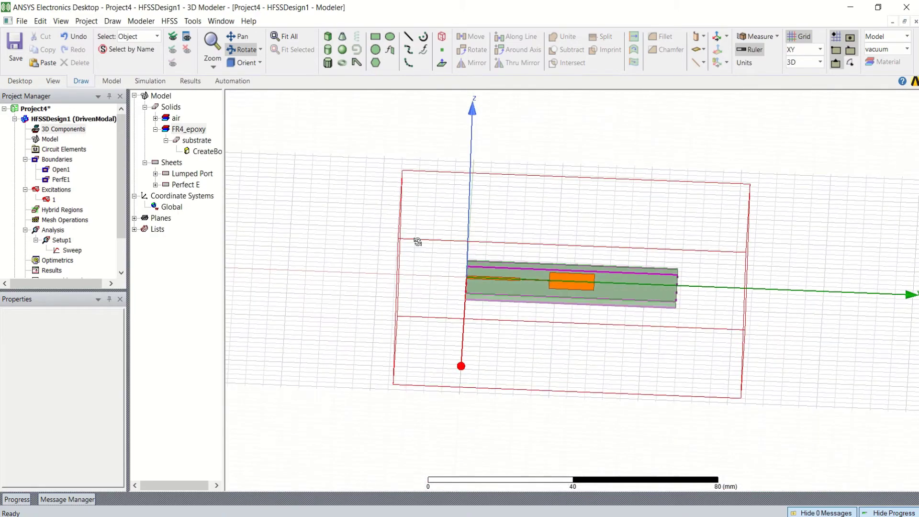
{"action": "left_click_drag", "start_coordinate": [417, 242], "coordinate": [458, 356]}
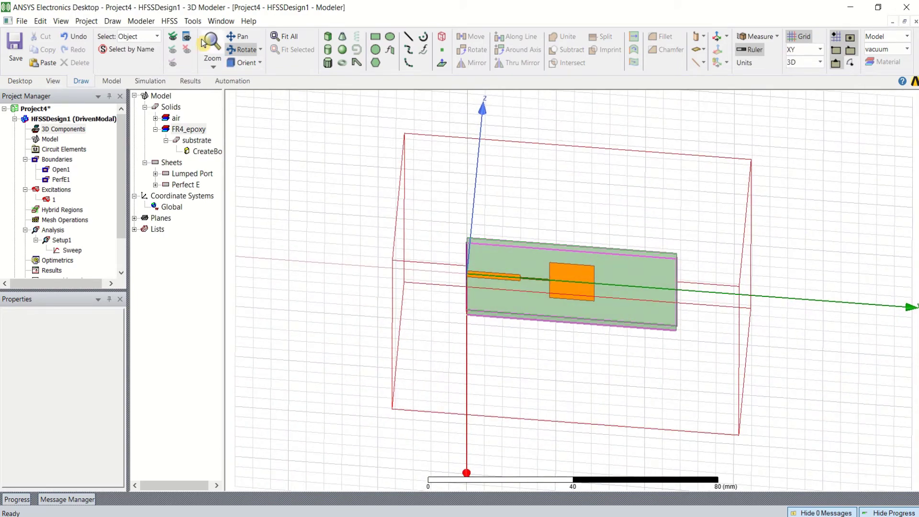
{"action": "left_click", "coordinate": [169, 21]}
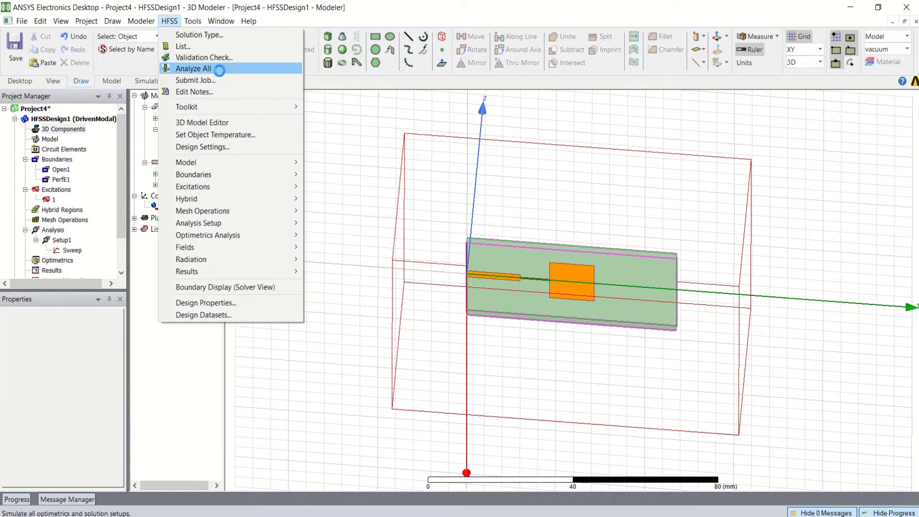
{"action": "left_click", "coordinate": [220, 70]}
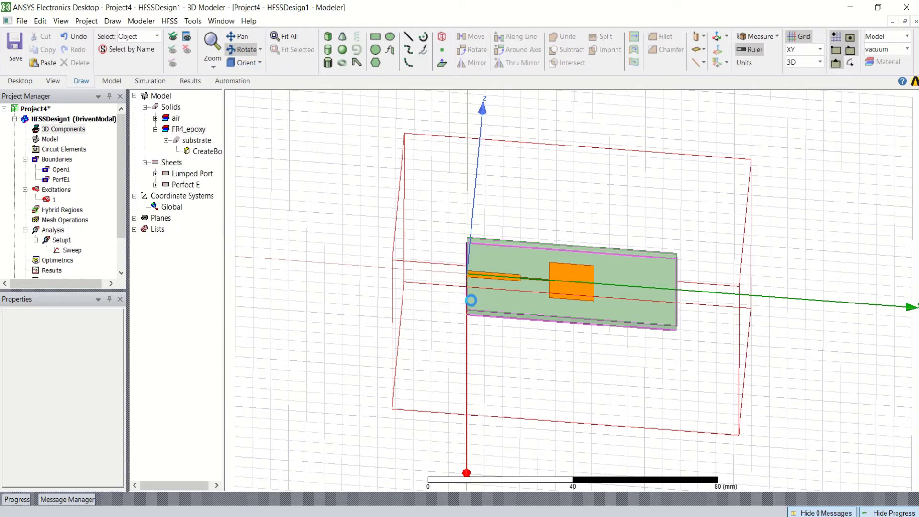
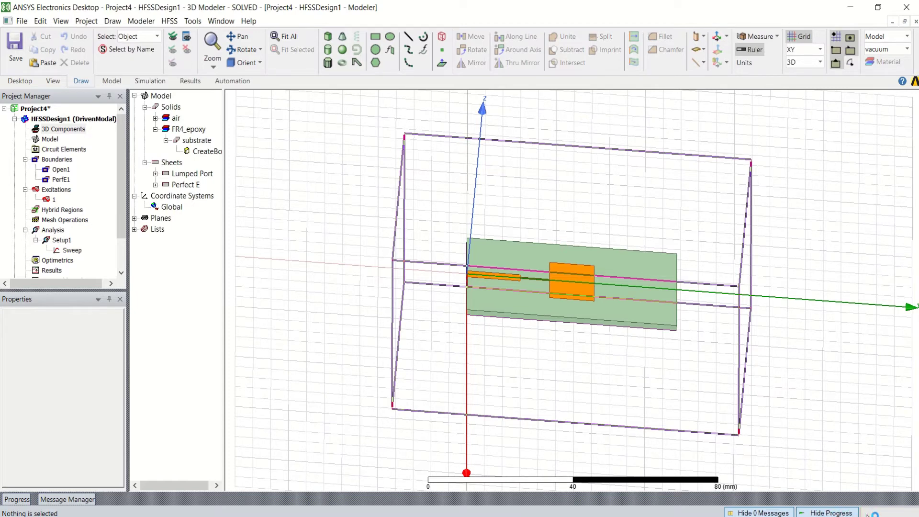
Step: Check the progress of the running Setup1 analysis
{"action": "left_click", "coordinate": [16, 499]}
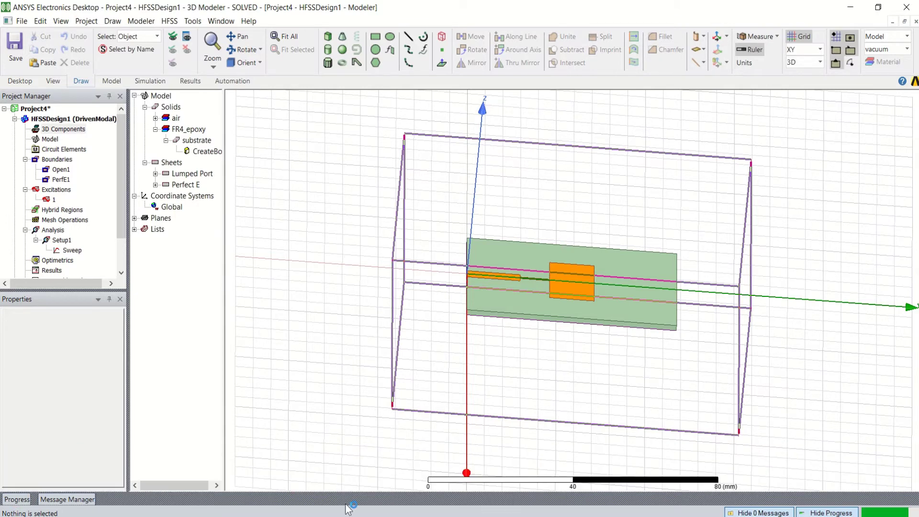
{"action": "mouse_move", "coordinate": [13, 500]}
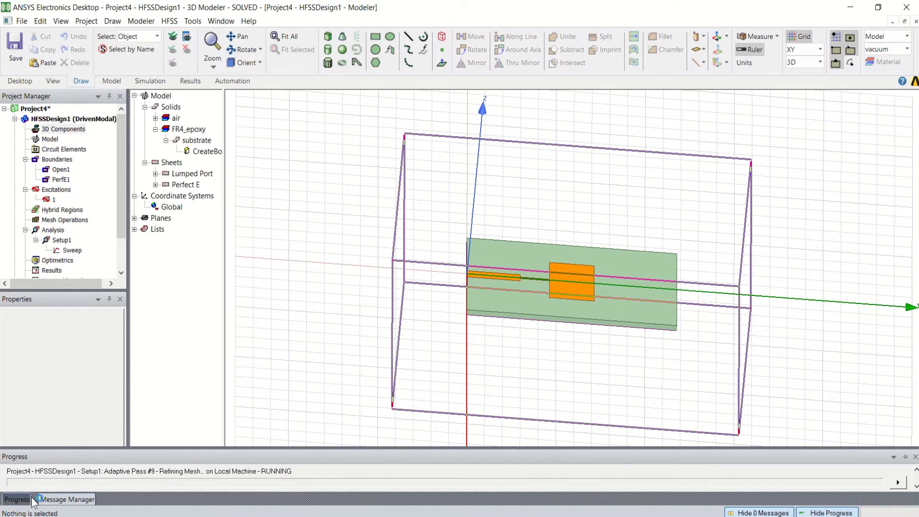
{"action": "left_click", "coordinate": [33, 500]}
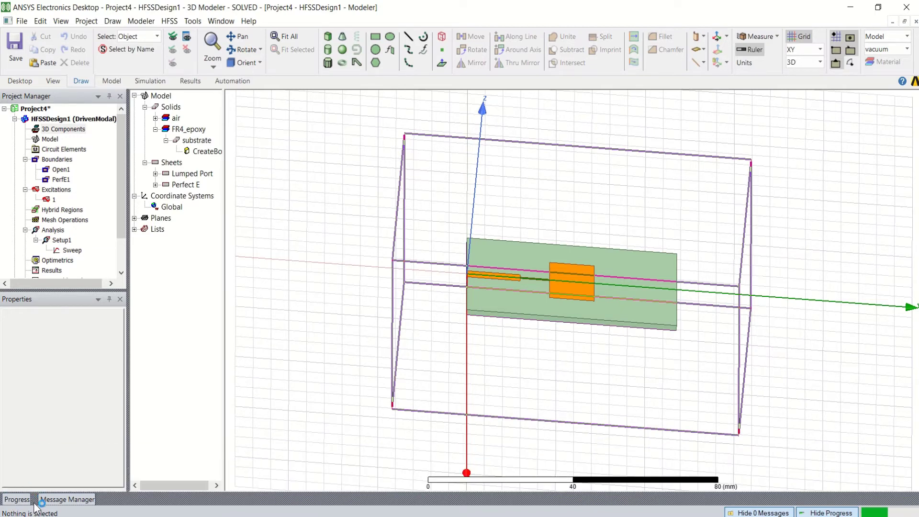
{"action": "left_click", "coordinate": [31, 503]}
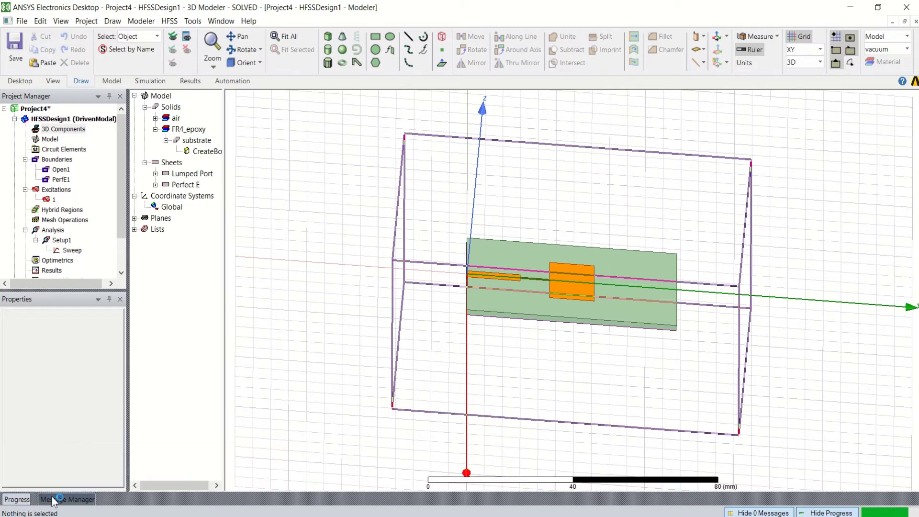
{"action": "left_click", "coordinate": [17, 499]}
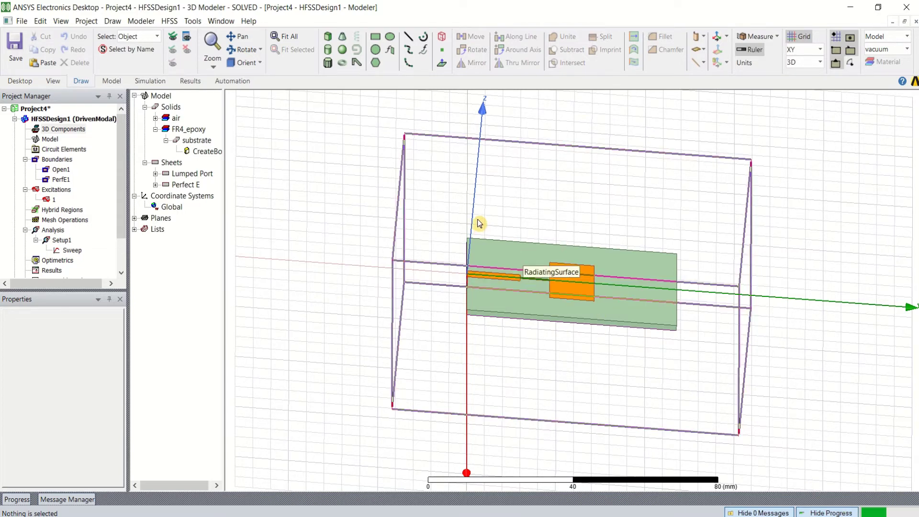
{"action": "left_click", "coordinate": [243, 50]}
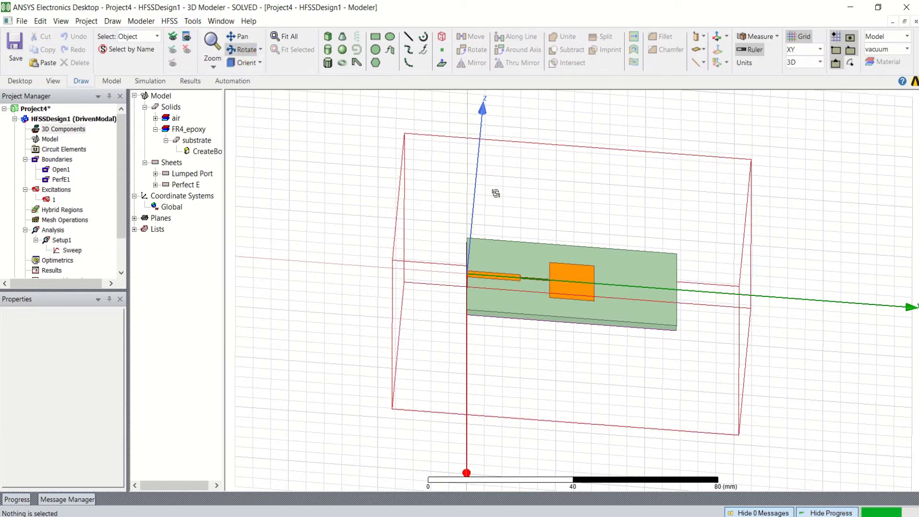
{"action": "left_click_drag", "start_coordinate": [496, 193], "coordinate": [496, 167]}
{"action": "left_click_drag", "start_coordinate": [491, 170], "coordinate": [496, 171]}
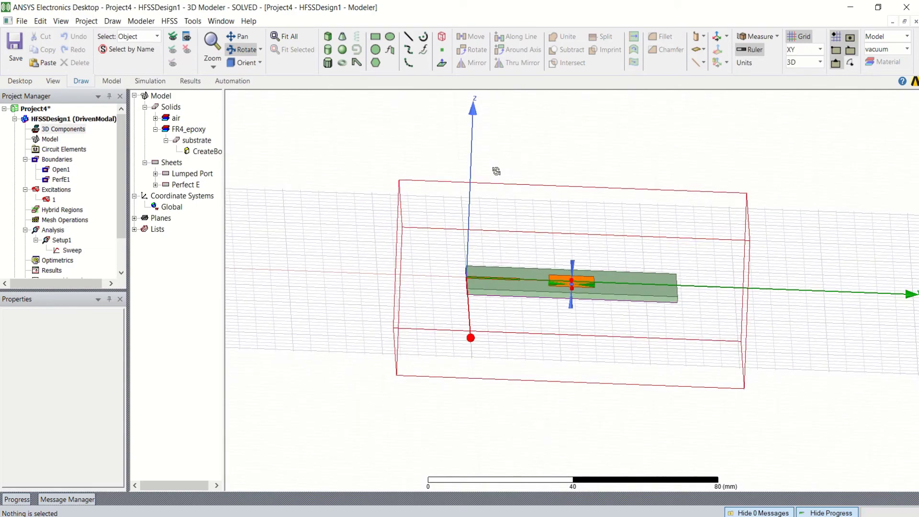
{"action": "left_click_drag", "start_coordinate": [595, 265], "coordinate": [590, 334]}
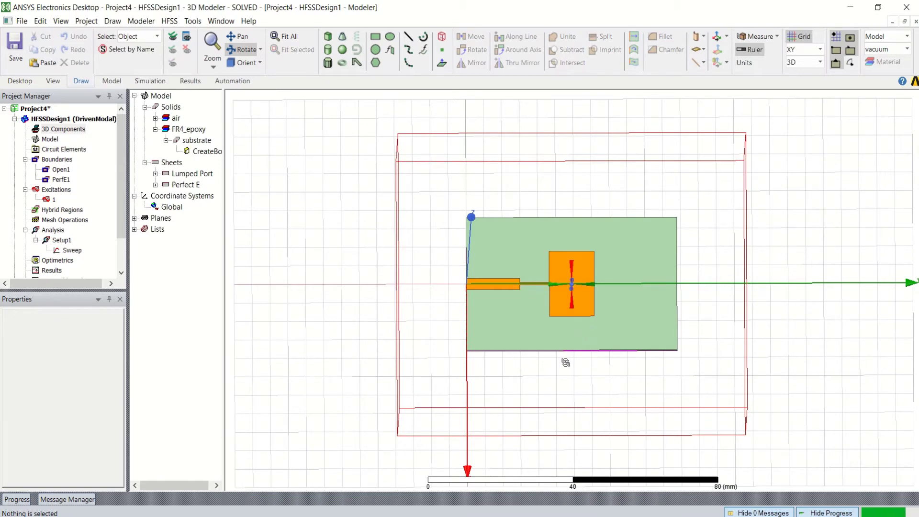
{"action": "left_click_drag", "start_coordinate": [563, 362], "coordinate": [568, 344]}
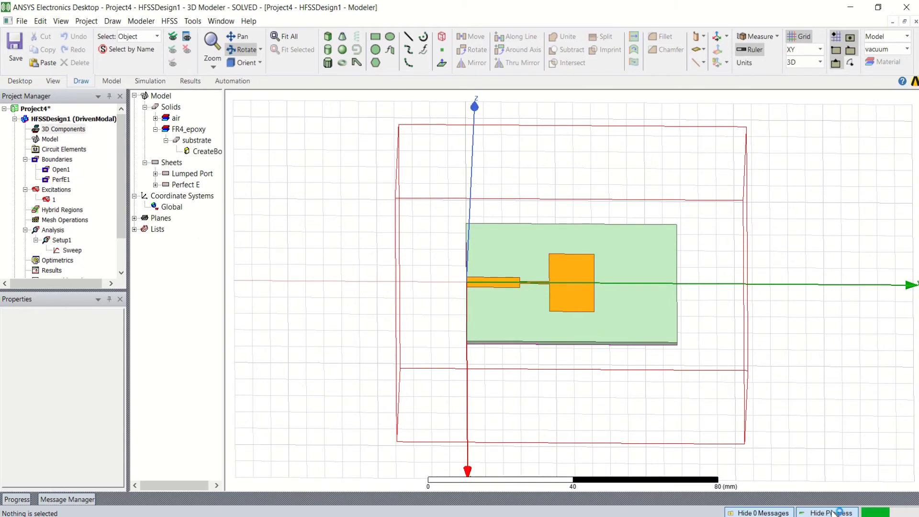
Step: Monitor the solver's progress until the analysis finishes, and locate the Results entry in the project tree
{"action": "left_click", "coordinate": [16, 500]}
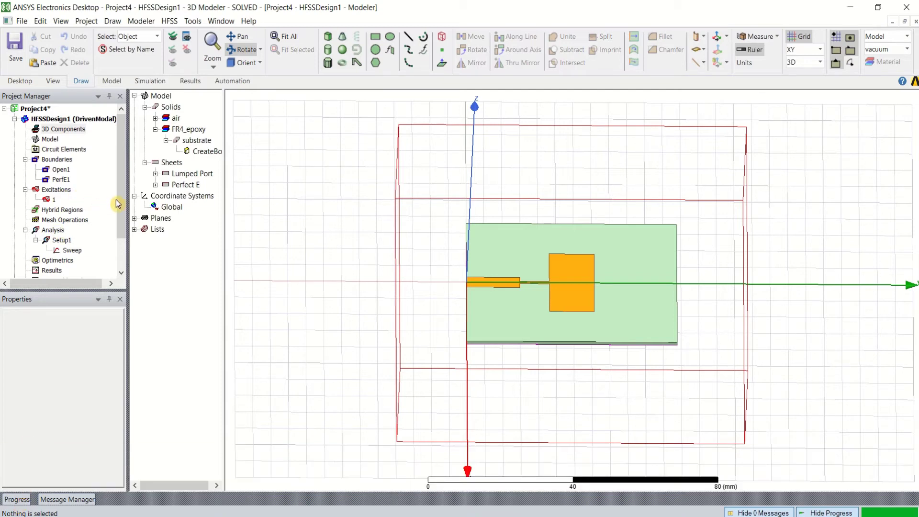
{"action": "left_click_drag", "start_coordinate": [122, 209], "coordinate": [125, 241]}
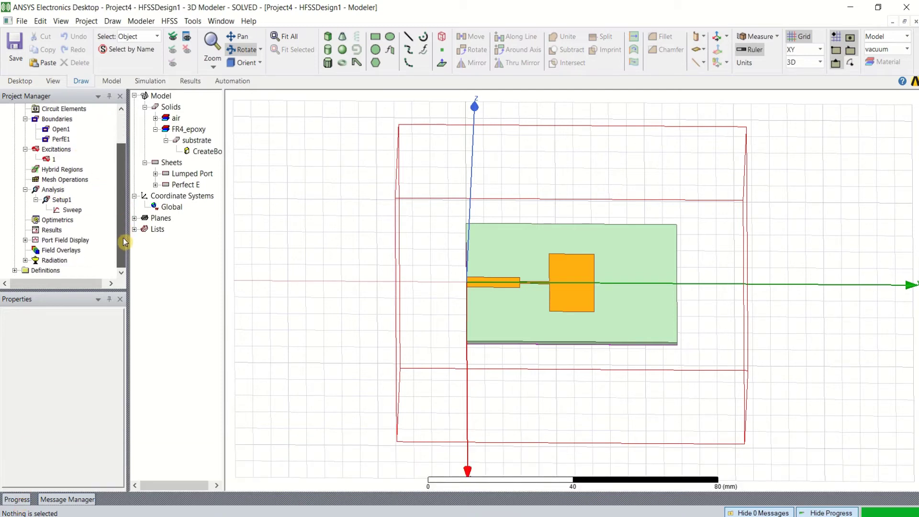
{"action": "left_click", "coordinate": [51, 230]}
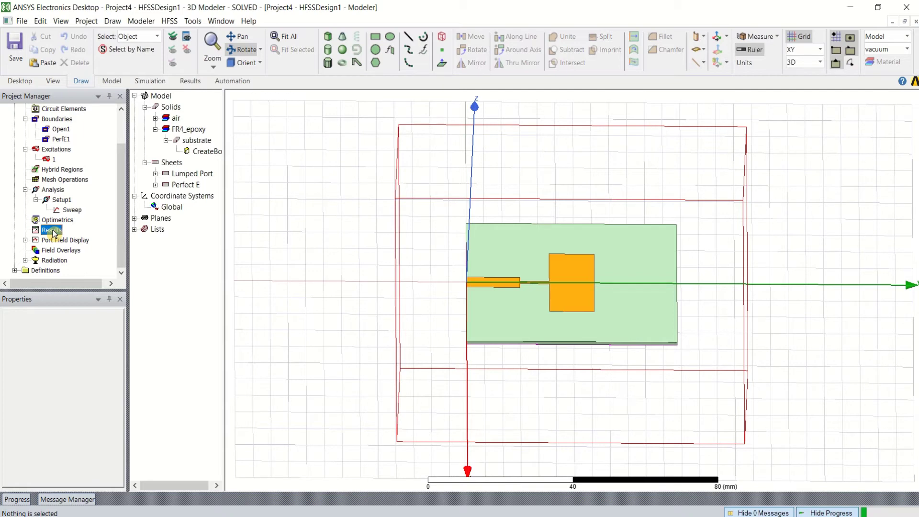
{"action": "left_click", "coordinate": [14, 500]}
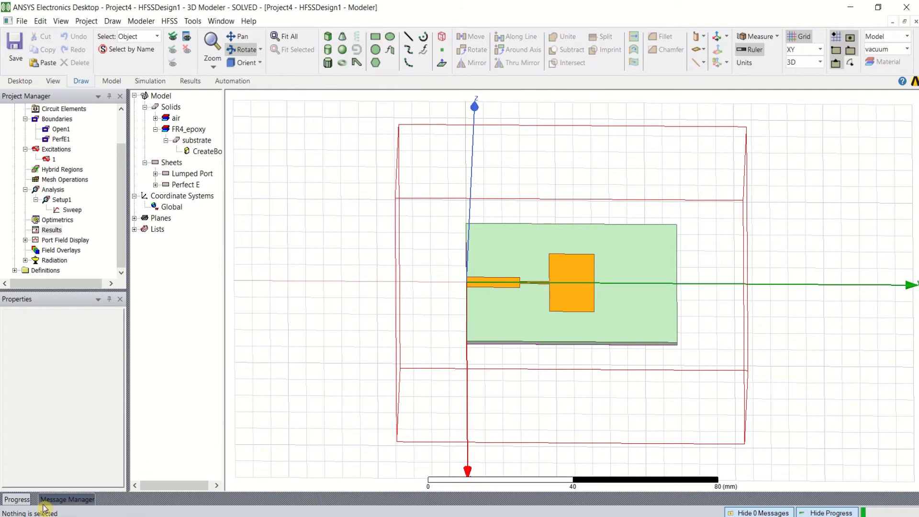
{"action": "left_click", "coordinate": [19, 501]}
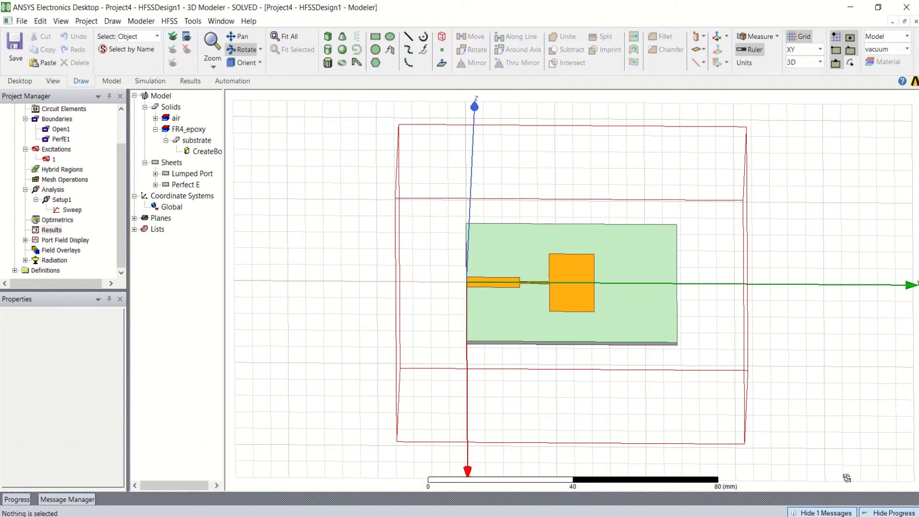
Step: Create a rectangular modal solution data plot of S(1,1) in dB against Freq for Setup1 : Sweep, and close the report dialog
{"action": "left_click", "coordinate": [51, 231]}
{"action": "right_click", "coordinate": [51, 234]}
{"action": "mouse_move", "coordinate": [105, 198]}
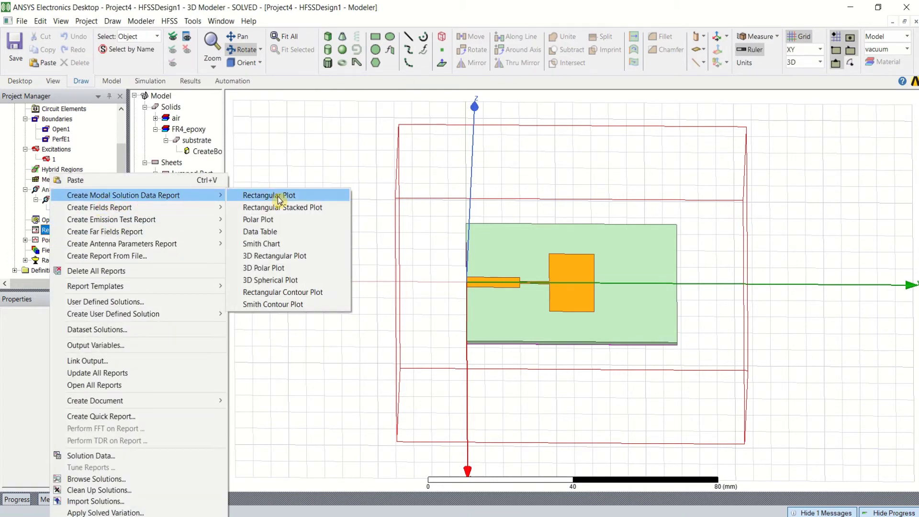
{"action": "left_click", "coordinate": [315, 197]}
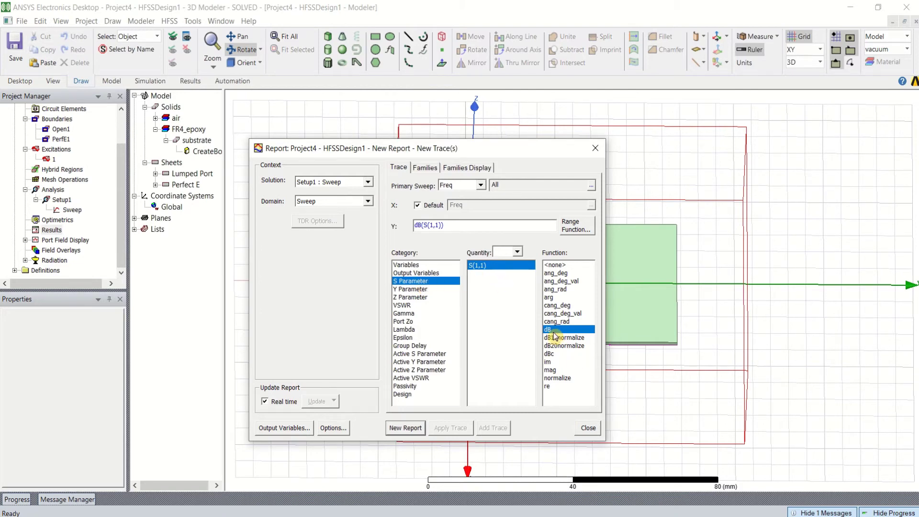
{"action": "left_click", "coordinate": [407, 429]}
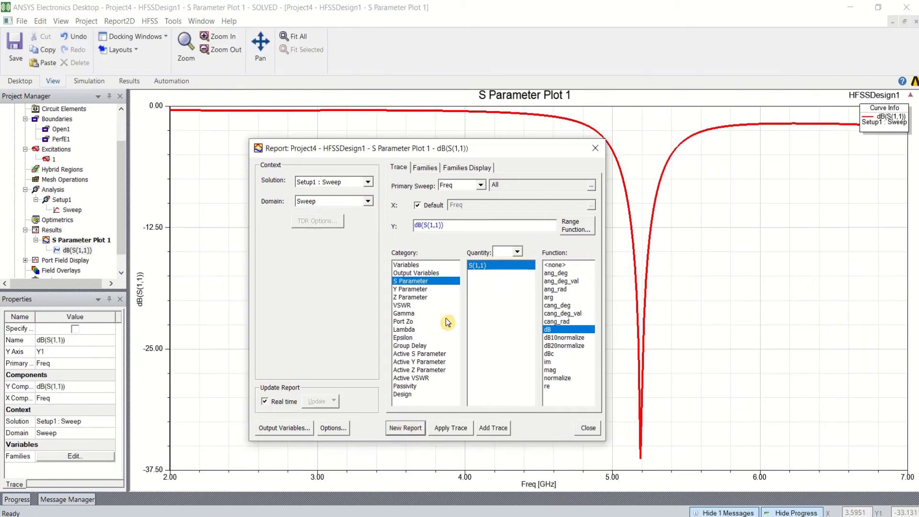
{"action": "left_click", "coordinate": [589, 429]}
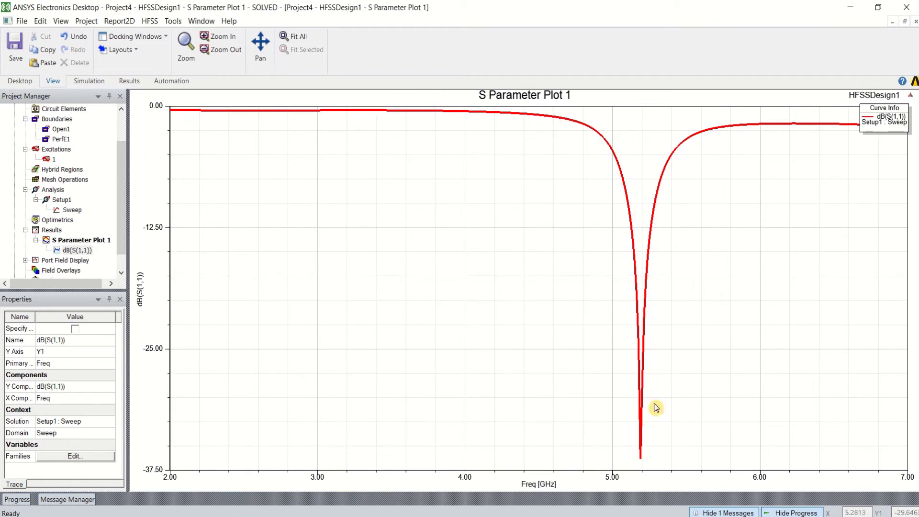
Step: Add a marker at the lowest point of the dB(S(1,1)) curve, at about 5.19 GHz, and end marker placement
{"action": "left_click", "coordinate": [643, 469]}
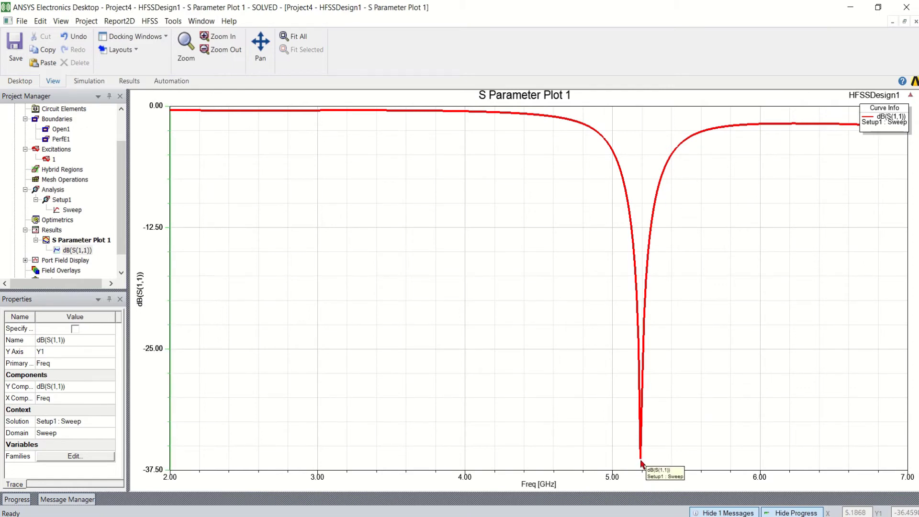
{"action": "right_click", "coordinate": [479, 274]}
{"action": "mouse_move", "coordinate": [540, 277]}
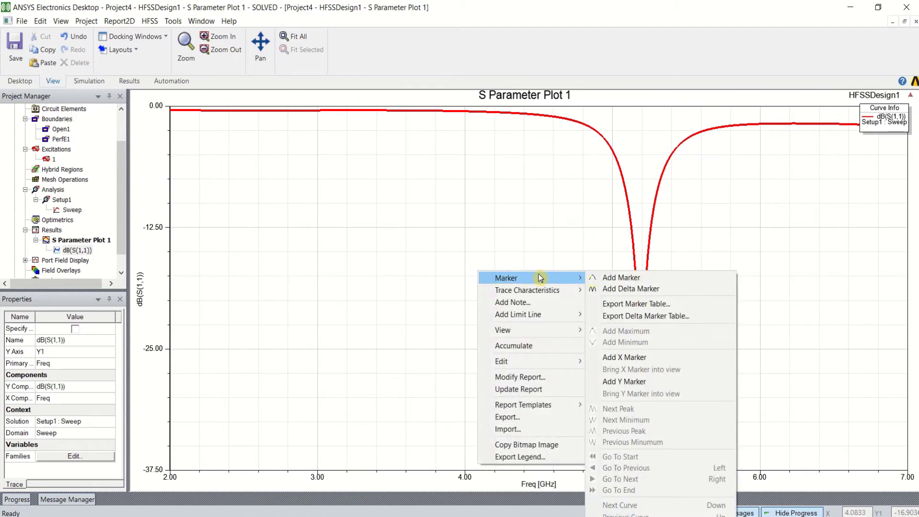
{"action": "left_click", "coordinate": [622, 278]}
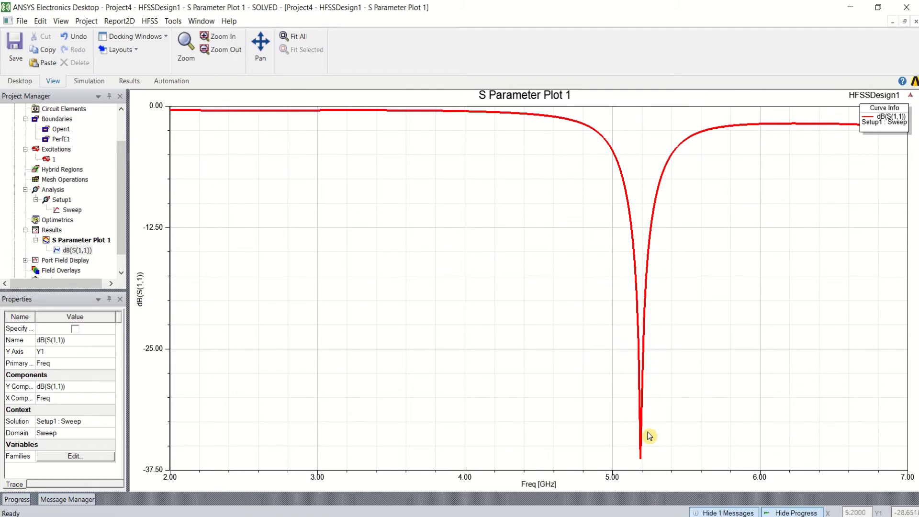
{"action": "left_click", "coordinate": [643, 457]}
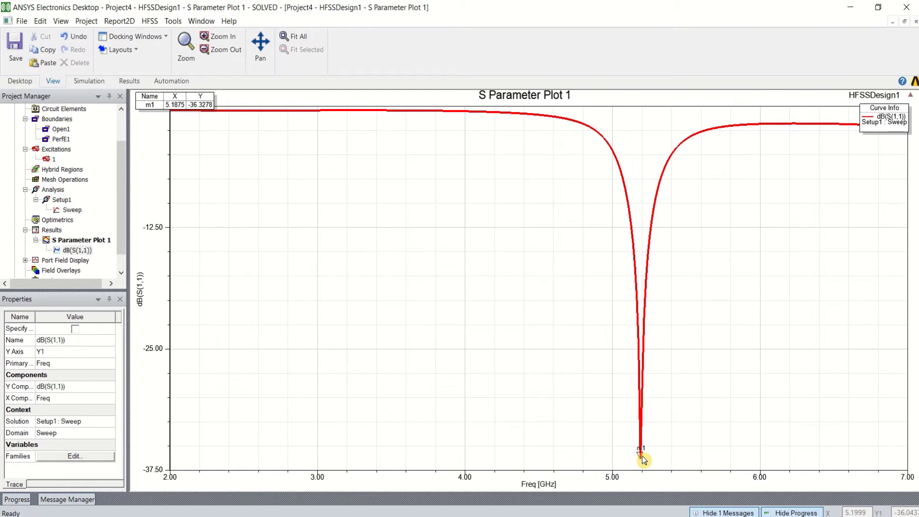
{"action": "right_click", "coordinate": [268, 192]}
{"action": "left_click", "coordinate": [297, 197]}
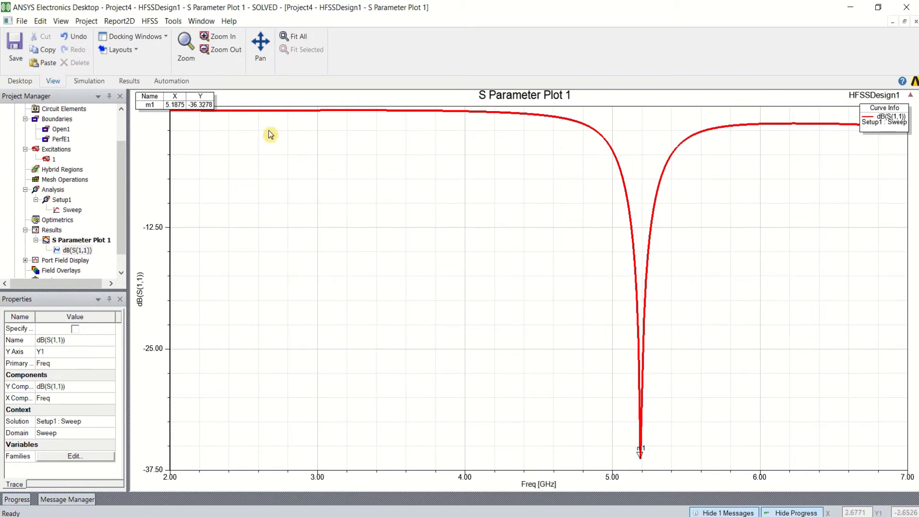
Step: Move the marker table off the curve into the empty area of the S-parameter plot beside the resonance dip
{"action": "left_click_drag", "start_coordinate": [190, 108], "coordinate": [423, 302]}
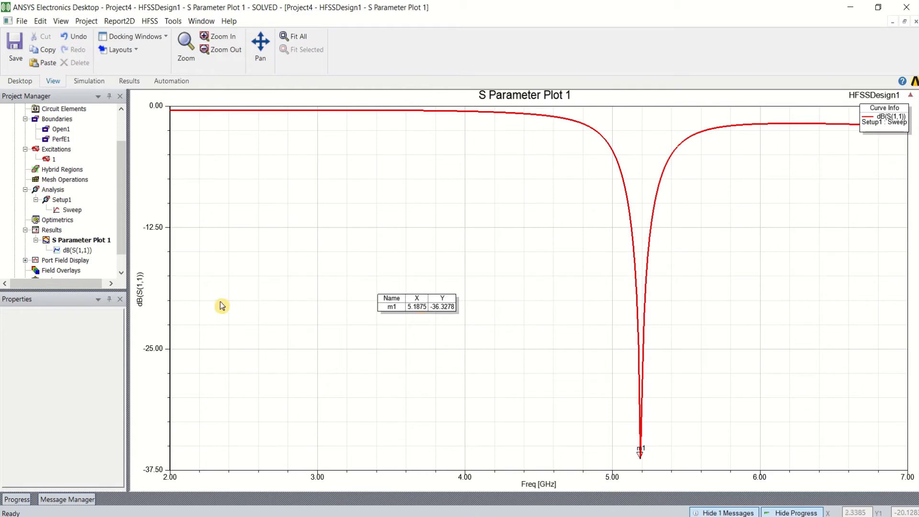
{"action": "left_click", "coordinate": [421, 316]}
{"action": "left_click", "coordinate": [439, 319]}
Step: Insert a far-field Infinite Sphere setup under Radiation in the project tree
{"action": "left_click_drag", "start_coordinate": [122, 200], "coordinate": [118, 229]}
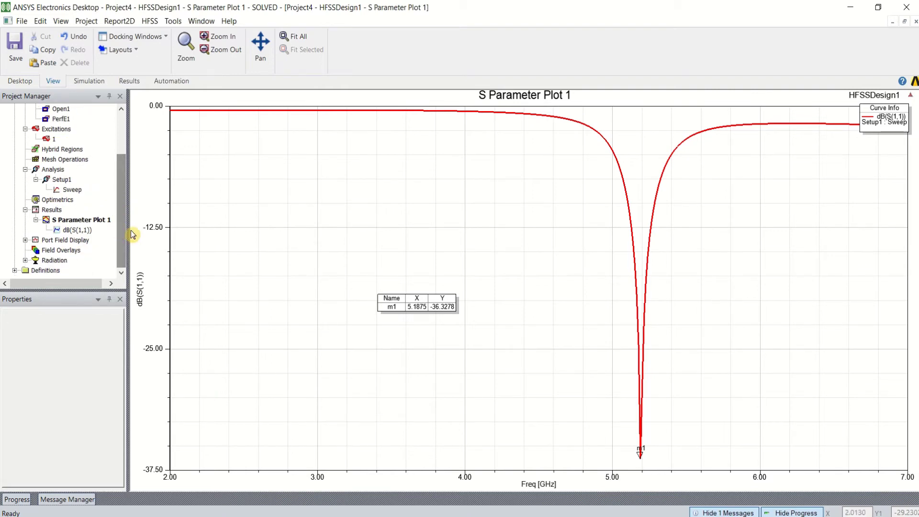
{"action": "left_click", "coordinate": [25, 261]}
{"action": "left_click", "coordinate": [56, 240]}
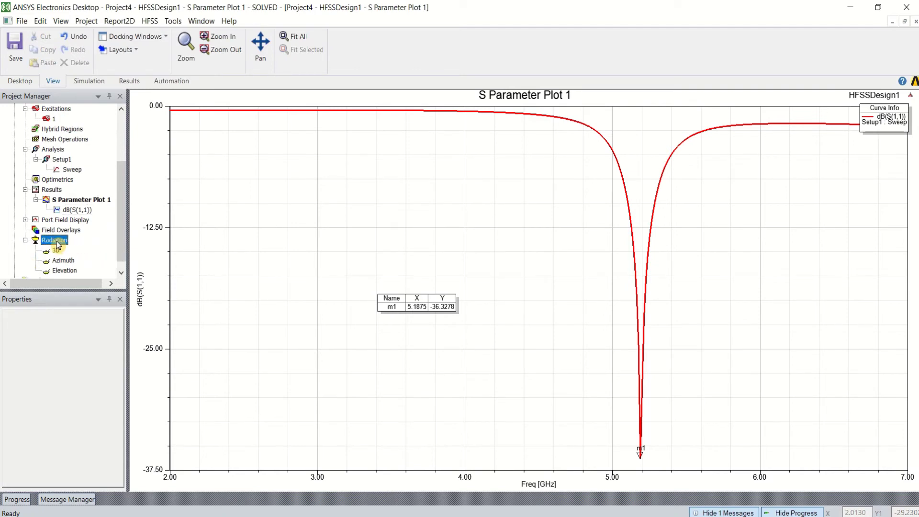
{"action": "right_click", "coordinate": [57, 245]}
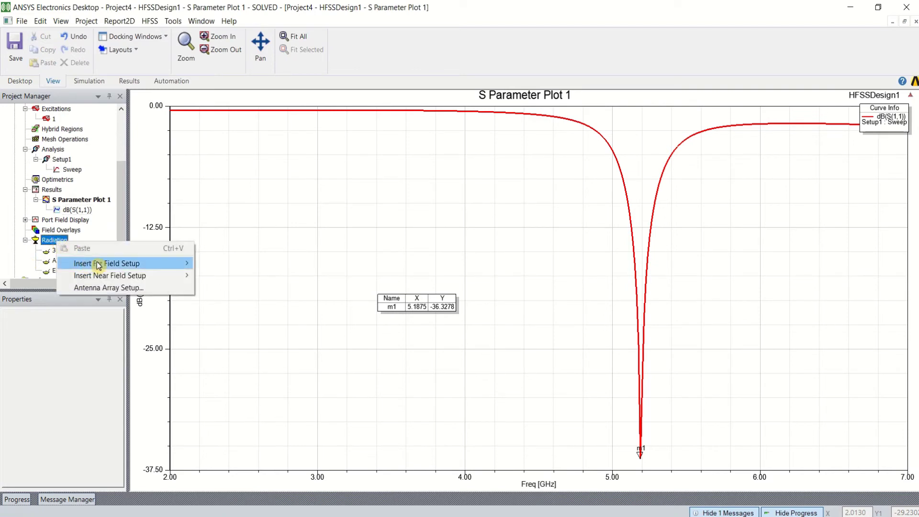
{"action": "mouse_move", "coordinate": [101, 265]}
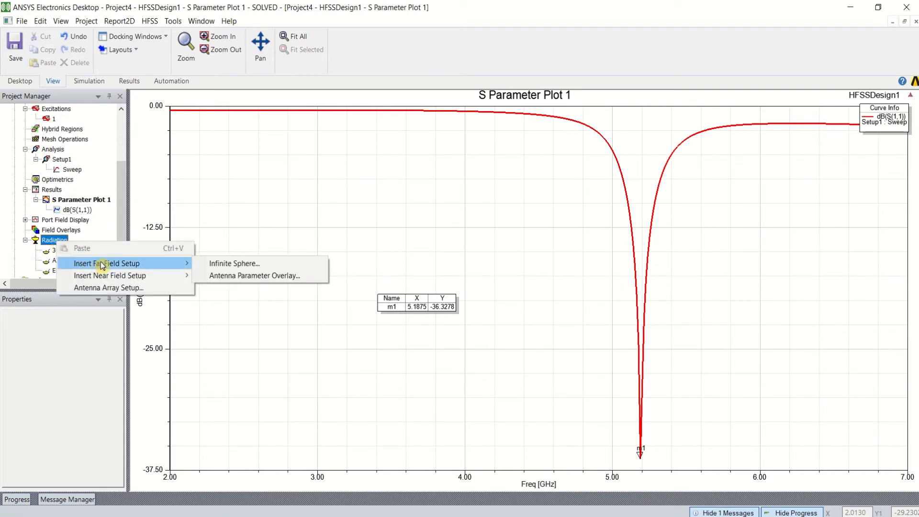
{"action": "left_click", "coordinate": [249, 265]}
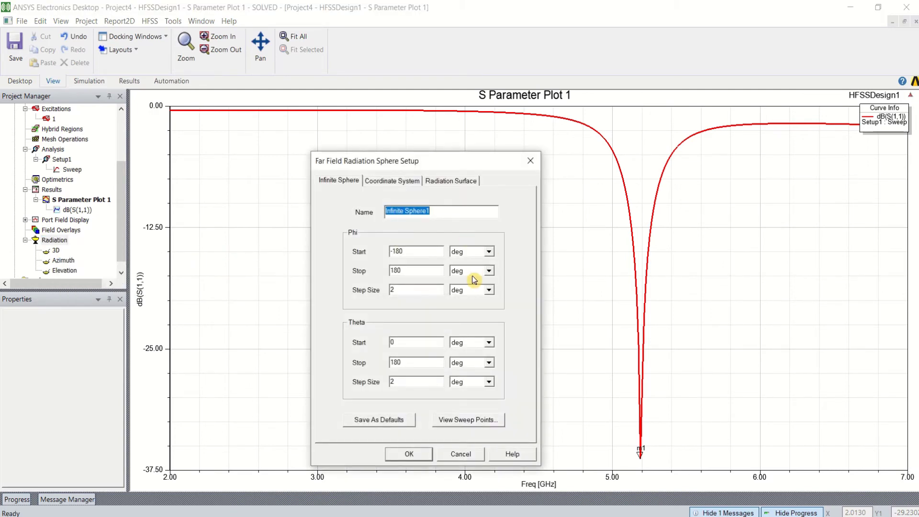
Step: Set the infinite sphere's Phi range to 0–360 deg with a 10 deg step and its Theta step to 10 deg, and accept the setup
{"action": "left_click_drag", "start_coordinate": [421, 253], "coordinate": [364, 254]}
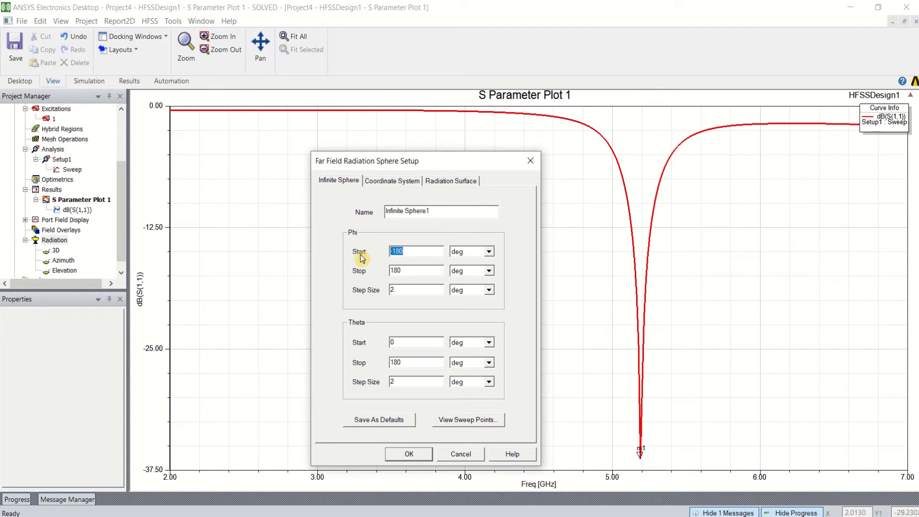
{"action": "type", "text": "0"}
{"action": "left_click_drag", "start_coordinate": [417, 271], "coordinate": [376, 273]}
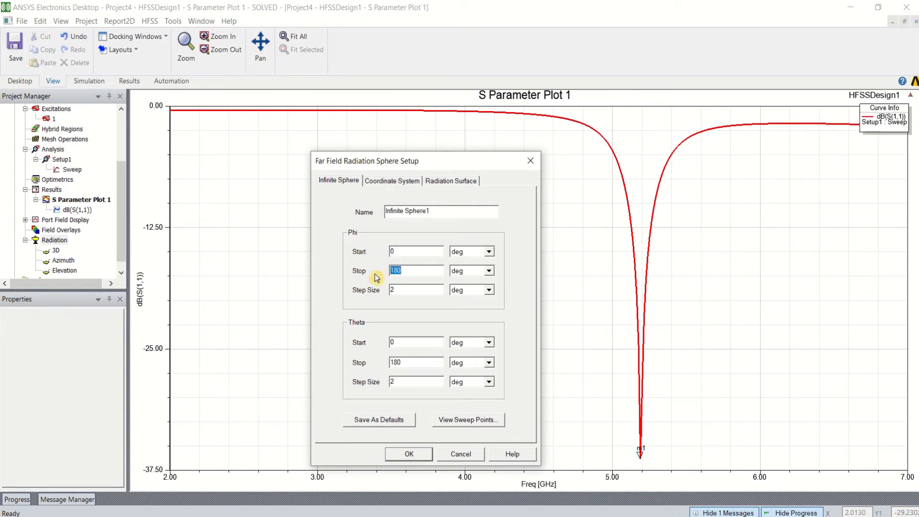
{"action": "type", "text": "360"}
{"action": "type", "text": "10"}
{"action": "left_click", "coordinate": [398, 384]}
{"action": "type", "text": "1"}
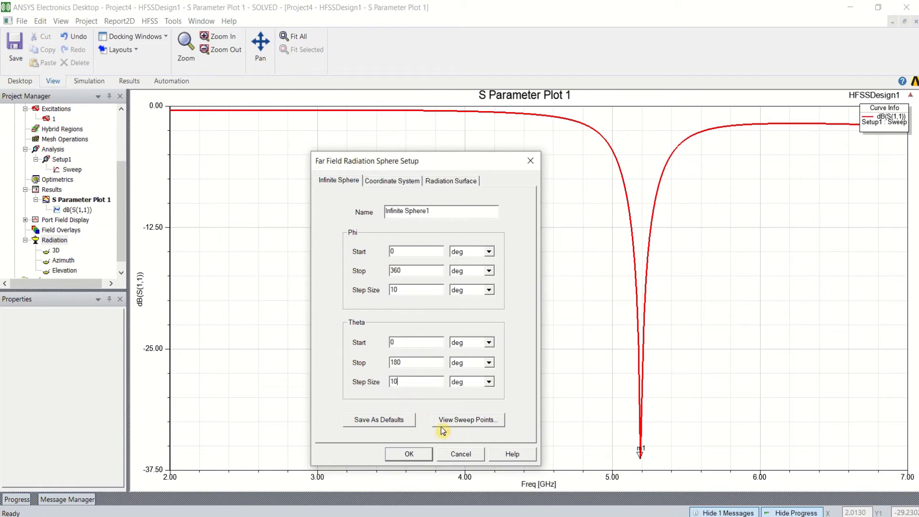
{"action": "left_click", "coordinate": [409, 454]}
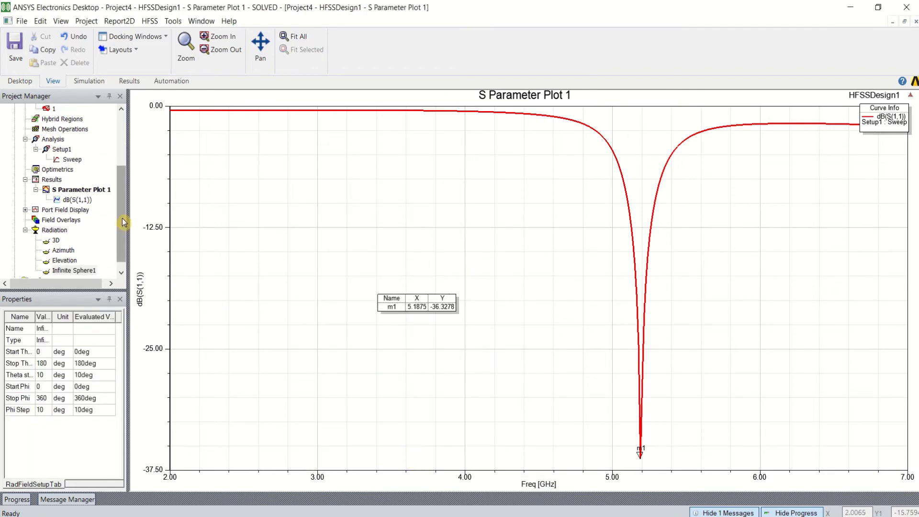
Step: Create a far-fields 3D polar plot of rETotal in dB for Setup1 : LastAdaptive with 3D geometry, and close the report dialog
{"action": "scroll", "coordinate": [126, 240], "scroll_direction": "down", "scroll_amount": 1}
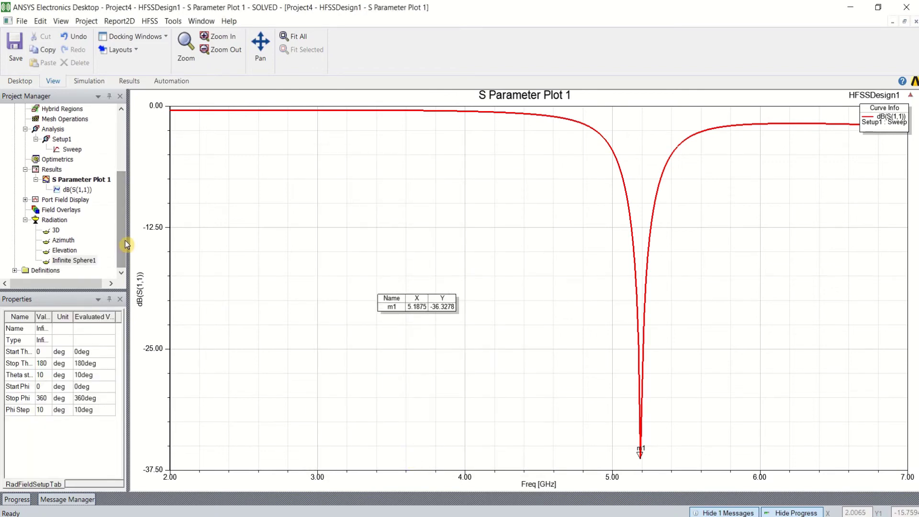
{"action": "left_click_drag", "start_coordinate": [122, 204], "coordinate": [120, 169]}
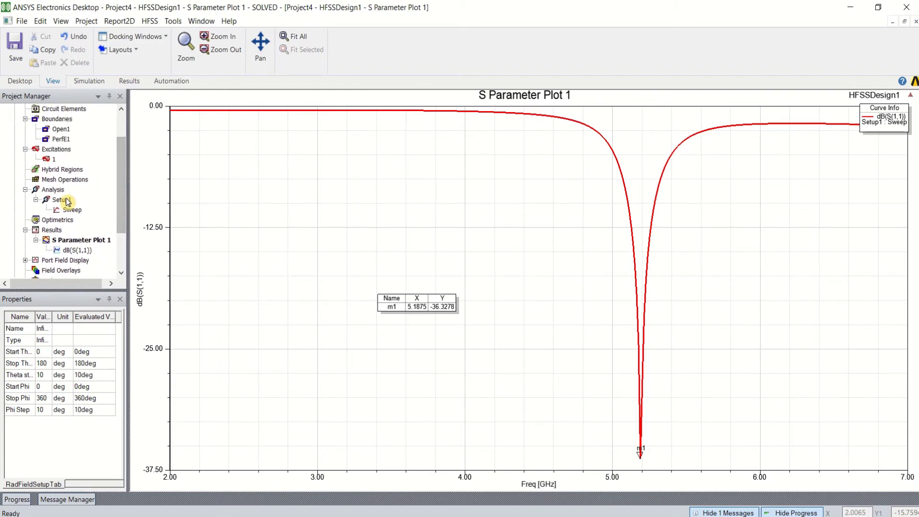
{"action": "left_click", "coordinate": [51, 231]}
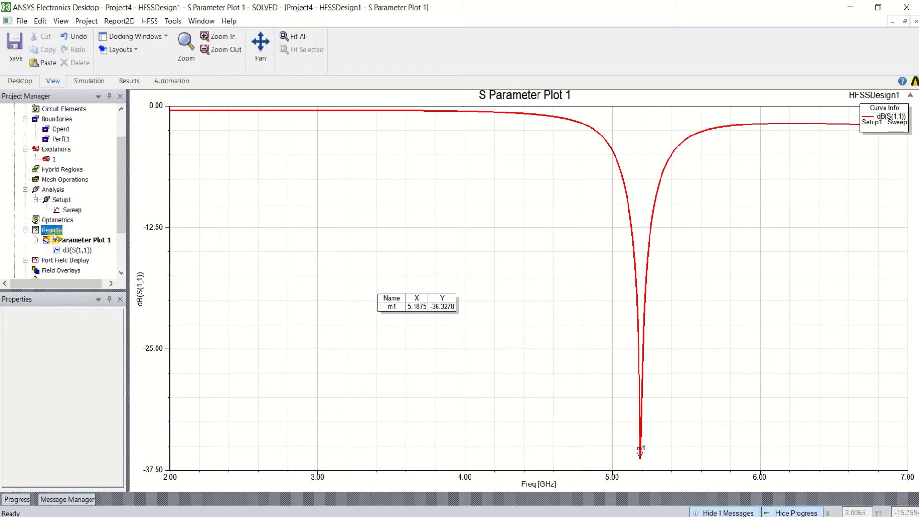
{"action": "right_click", "coordinate": [54, 236]}
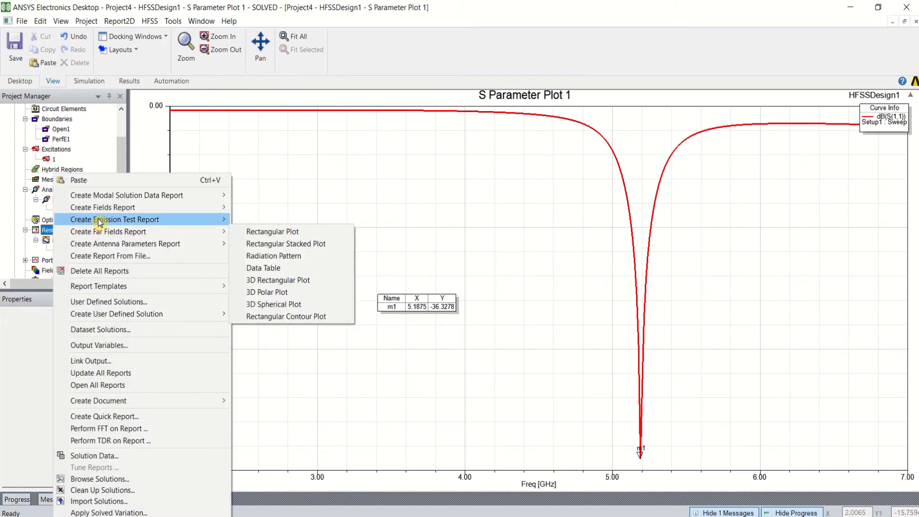
{"action": "mouse_move", "coordinate": [111, 212]}
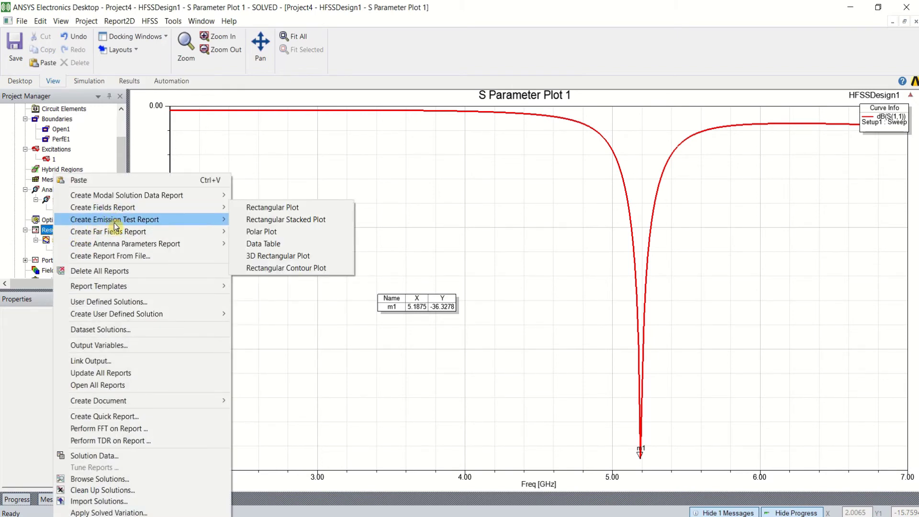
{"action": "mouse_move", "coordinate": [117, 231]}
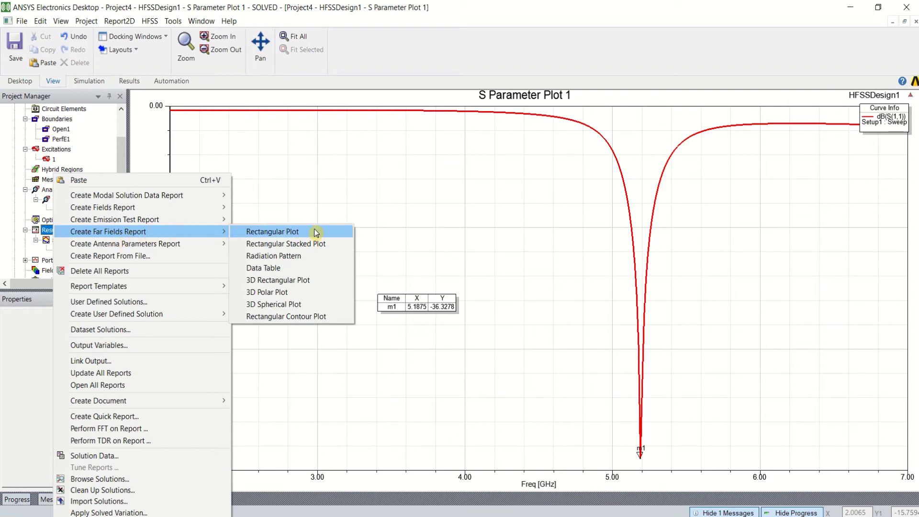
{"action": "left_click", "coordinate": [307, 294]}
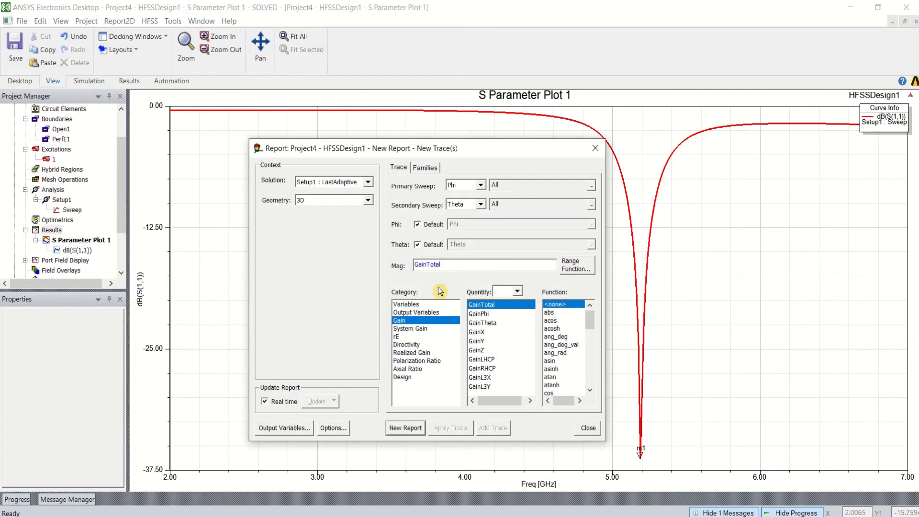
{"action": "left_click", "coordinate": [395, 337]}
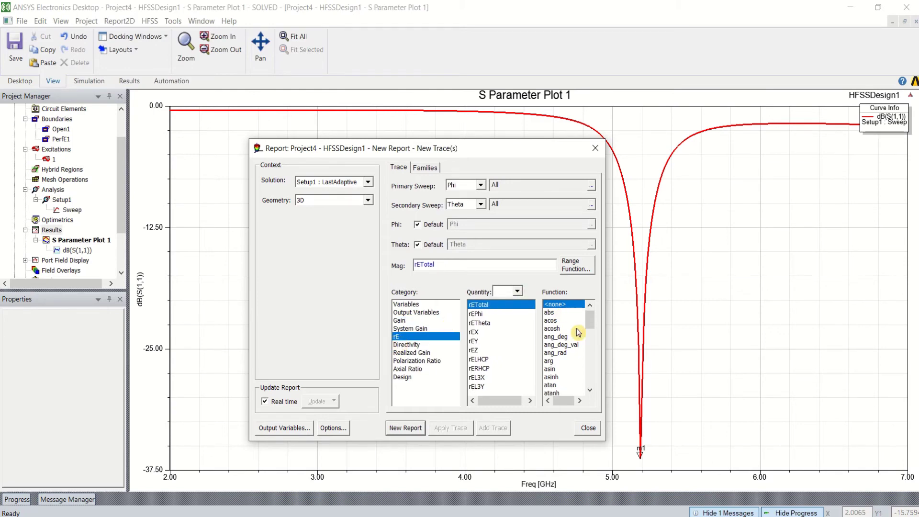
{"action": "left_click_drag", "start_coordinate": [590, 314], "coordinate": [595, 335]}
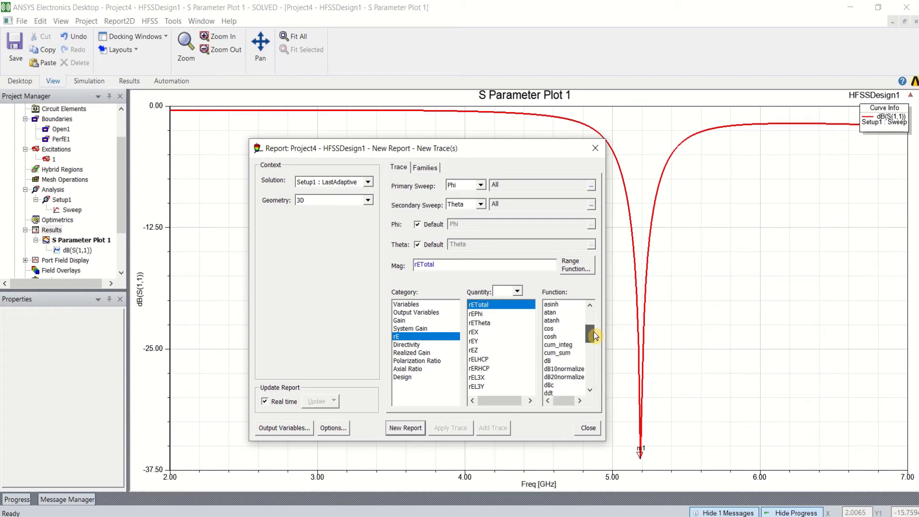
{"action": "left_click", "coordinate": [562, 361]}
{"action": "left_click", "coordinate": [405, 427]}
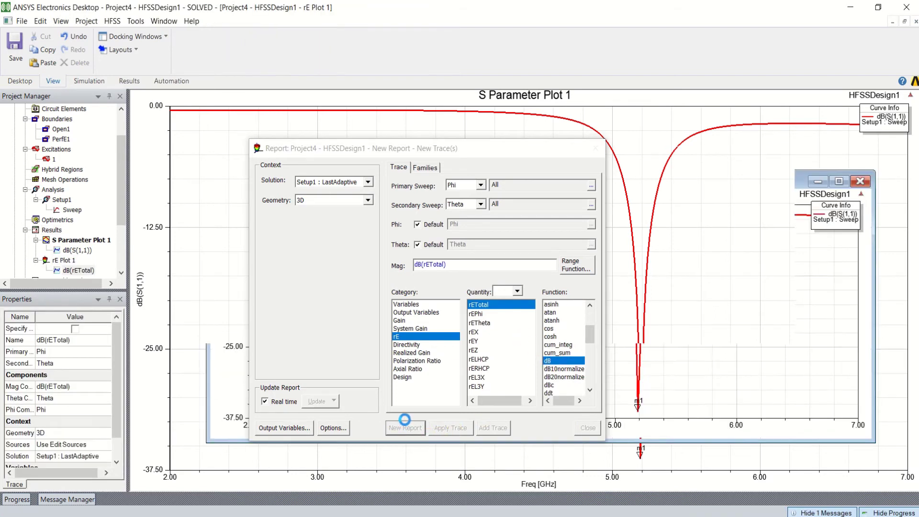
{"action": "left_click", "coordinate": [593, 433]}
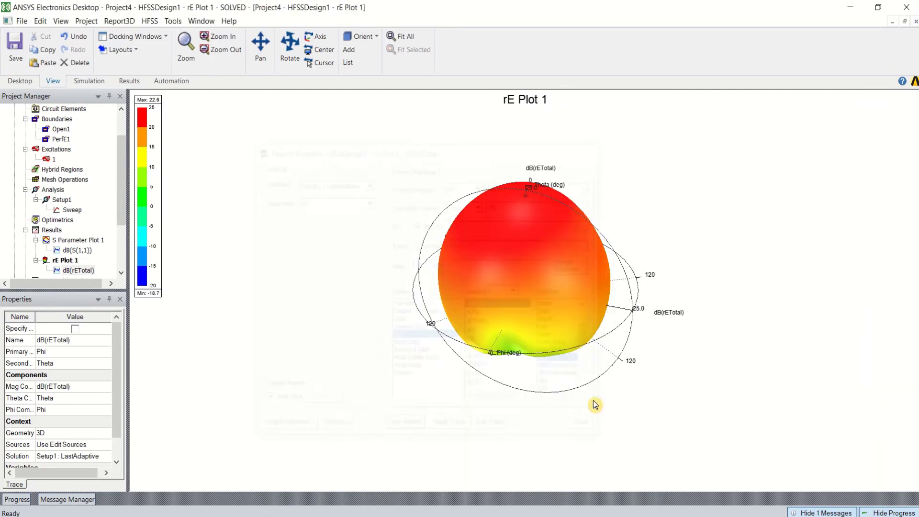
Step: Inspect the 3D rETotal radiation pattern from several angles and close the open result plots to return to the 3D model
{"action": "left_click_drag", "start_coordinate": [564, 287], "coordinate": [546, 273], "text": "alt"}
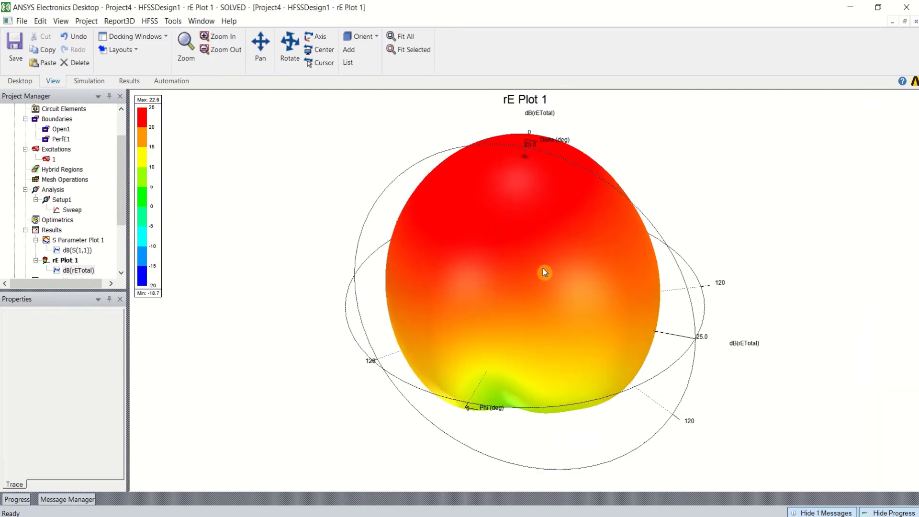
{"action": "left_click", "coordinate": [290, 48]}
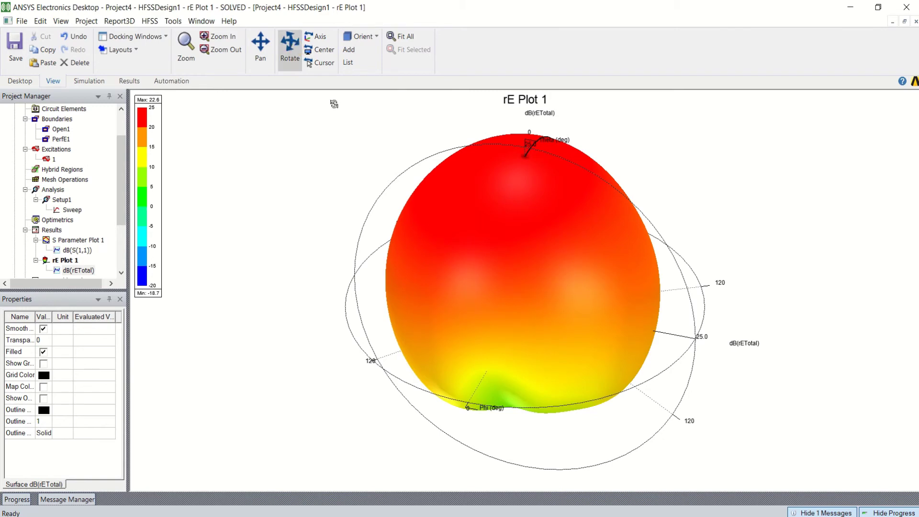
{"action": "left_click_drag", "start_coordinate": [425, 237], "coordinate": [363, 180]}
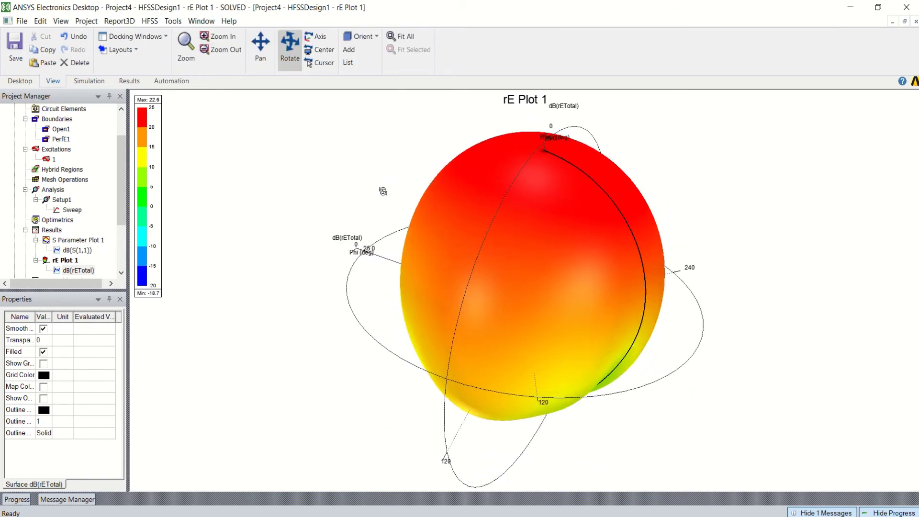
{"action": "left_click_drag", "start_coordinate": [472, 237], "coordinate": [362, 196]}
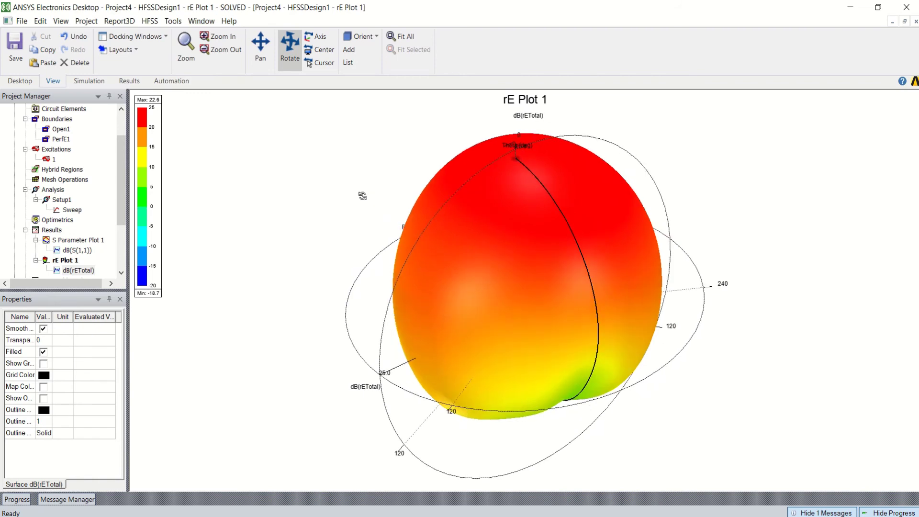
{"action": "left_click", "coordinate": [915, 21]}
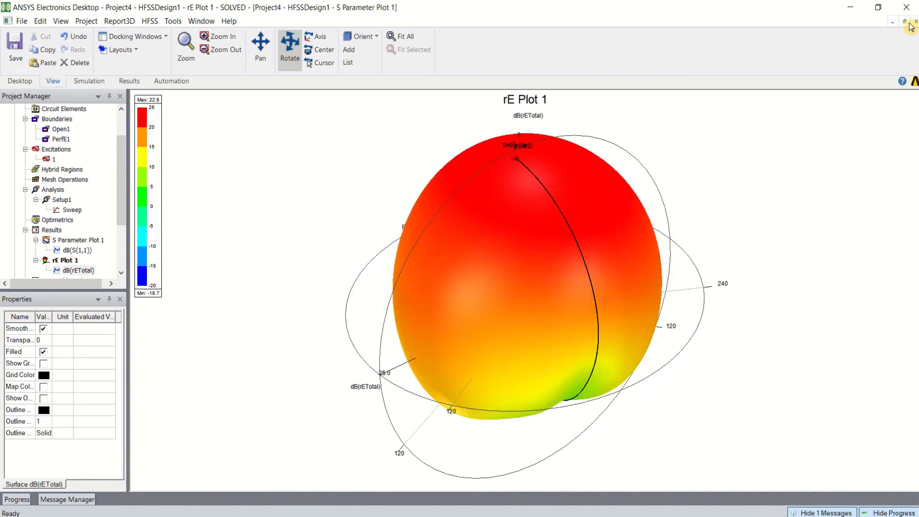
{"action": "left_click", "coordinate": [915, 21]}
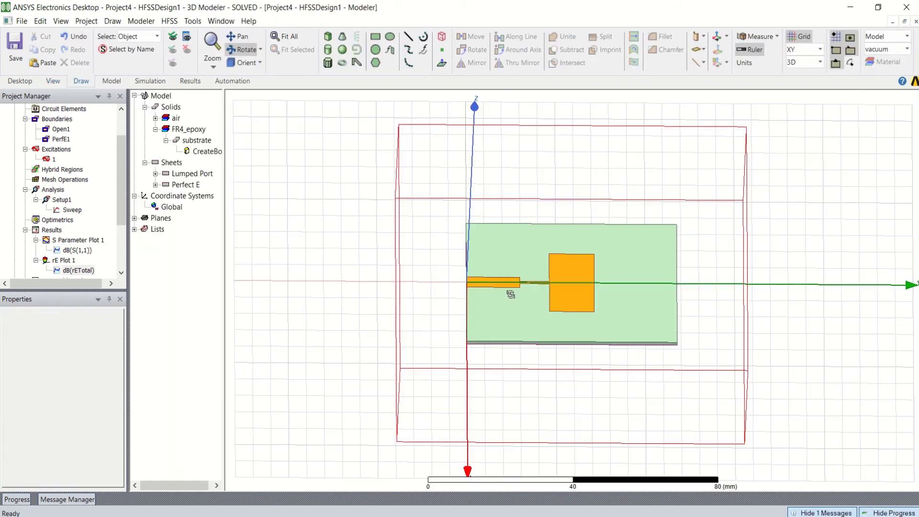
Step: Overlay the rE Plot 1 radiation field on the antenna model and inspect it together with the geometry
{"action": "right_click", "coordinate": [289, 253]}
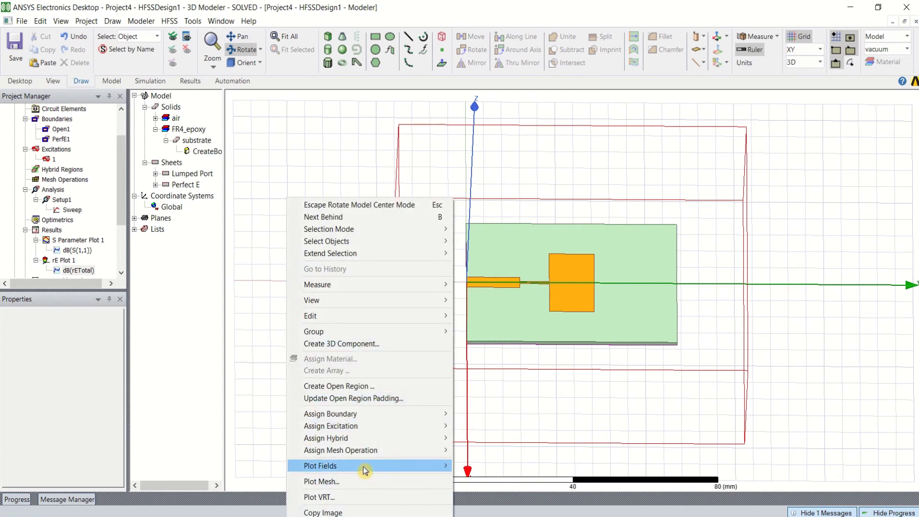
{"action": "mouse_move", "coordinate": [365, 470]}
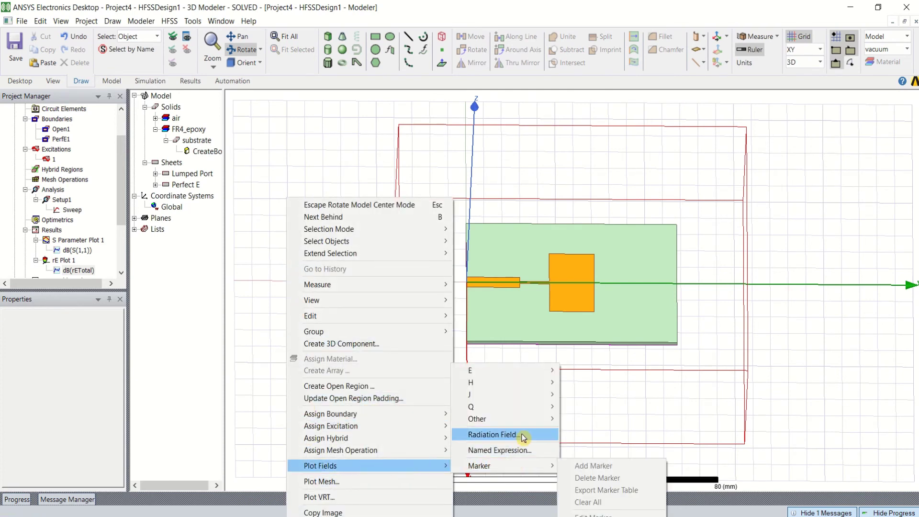
{"action": "left_click", "coordinate": [493, 434]}
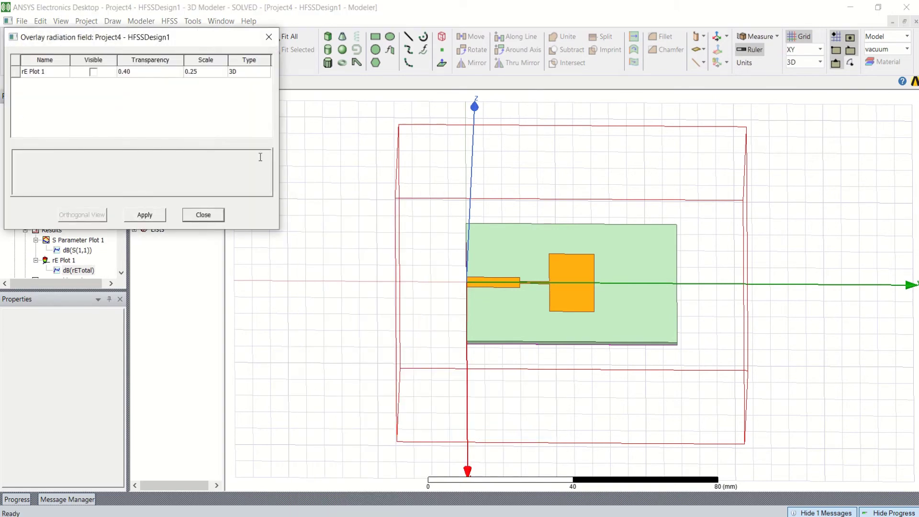
{"action": "left_click", "coordinate": [93, 73]}
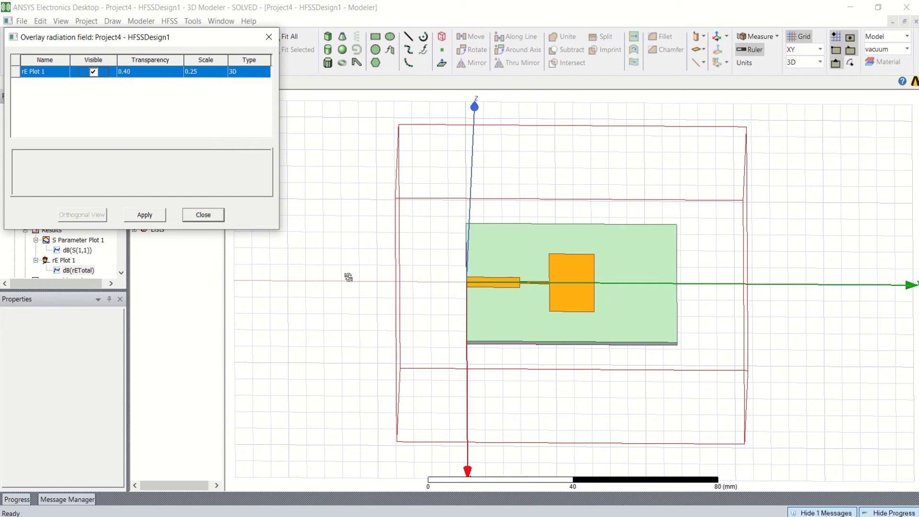
{"action": "left_click", "coordinate": [142, 216]}
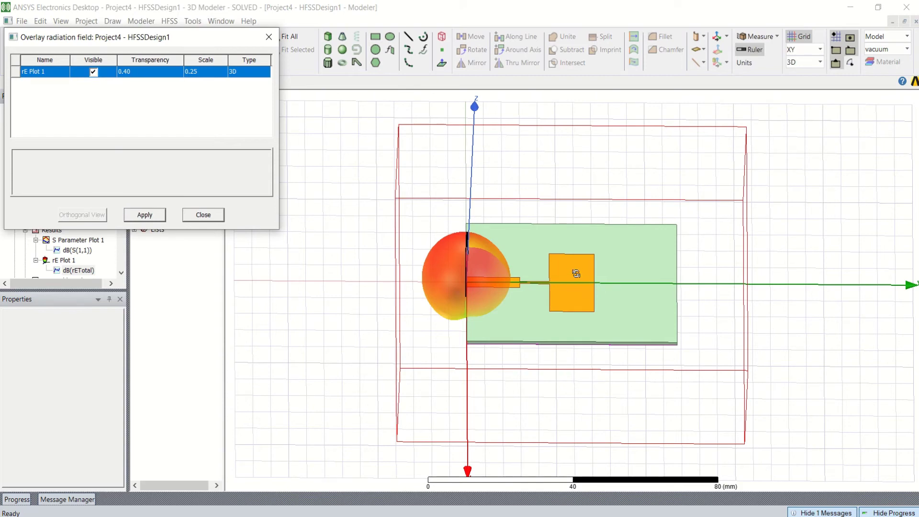
{"action": "scroll", "coordinate": [522, 278], "scroll_direction": "up", "scroll_amount": 1}
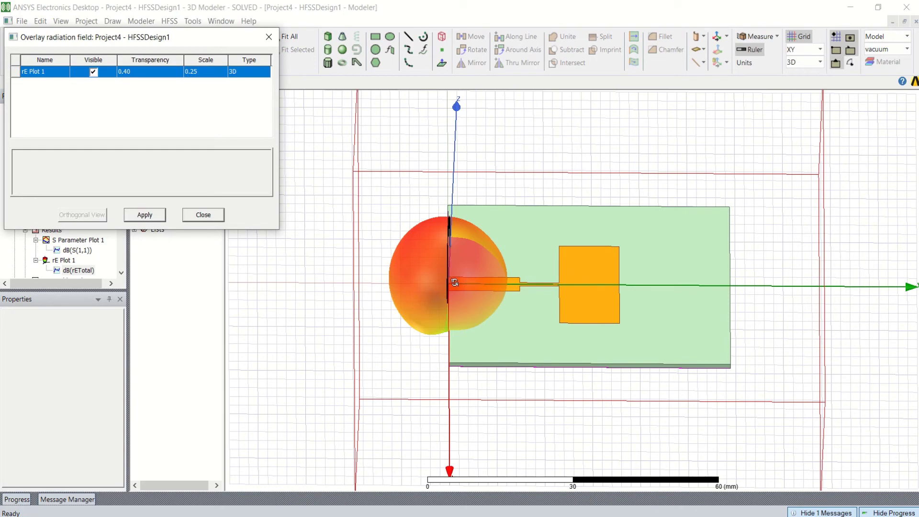
{"action": "left_click_drag", "start_coordinate": [455, 282], "coordinate": [477, 283]}
Step: Hide the rE Plot 1 radiation overlay from the model, apply the change and close the overlay settings
{"action": "left_click", "coordinate": [93, 72]}
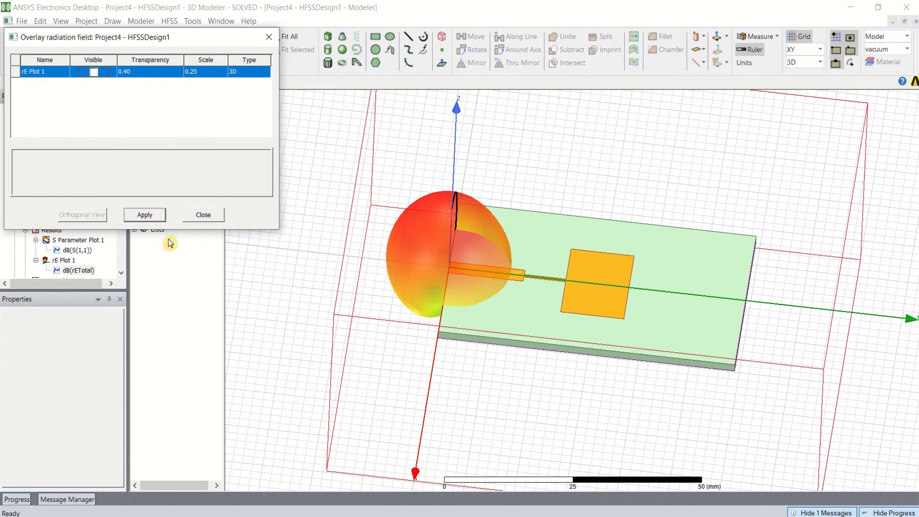
{"action": "left_click", "coordinate": [145, 214]}
{"action": "left_click", "coordinate": [204, 215]}
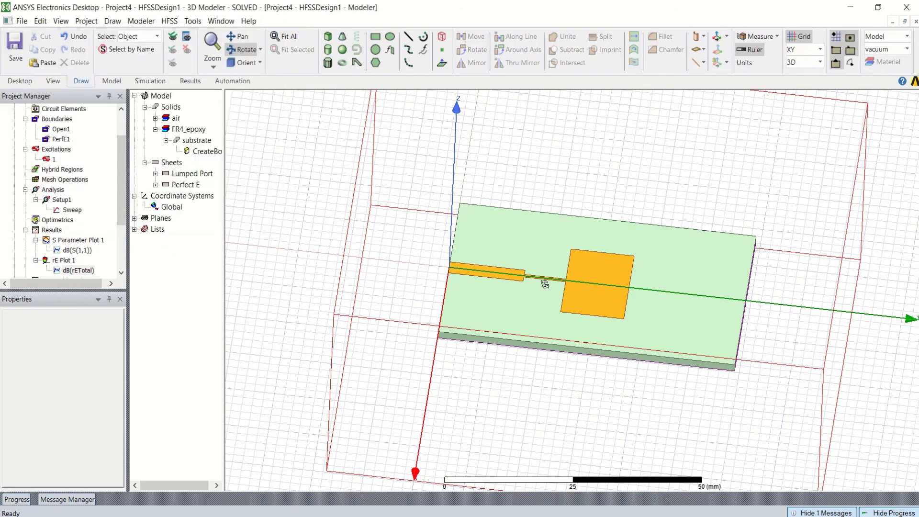
Step: Try to create a Vector_E field plot without any geometry selected
{"action": "left_click_drag", "start_coordinate": [547, 286], "coordinate": [549, 285], "text": "alt"}
{"action": "left_click_drag", "start_coordinate": [681, 225], "coordinate": [403, 232]}
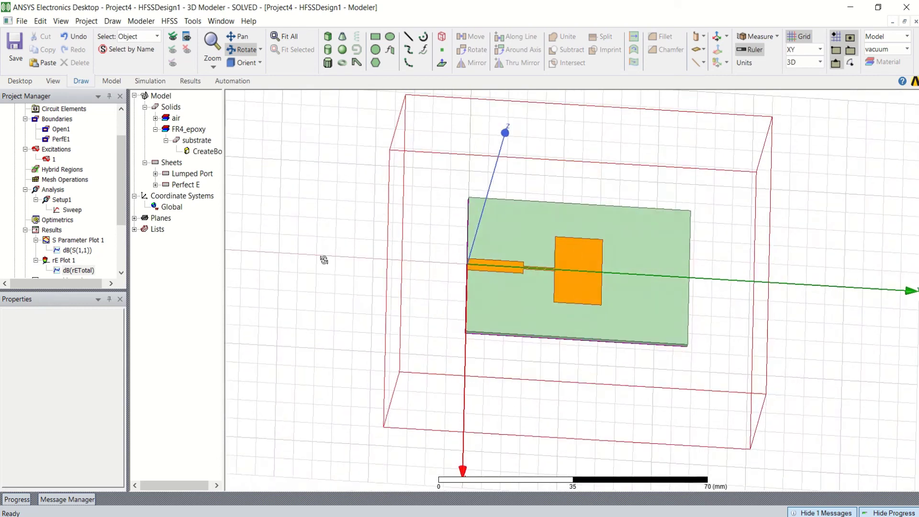
{"action": "right_click", "coordinate": [300, 313]}
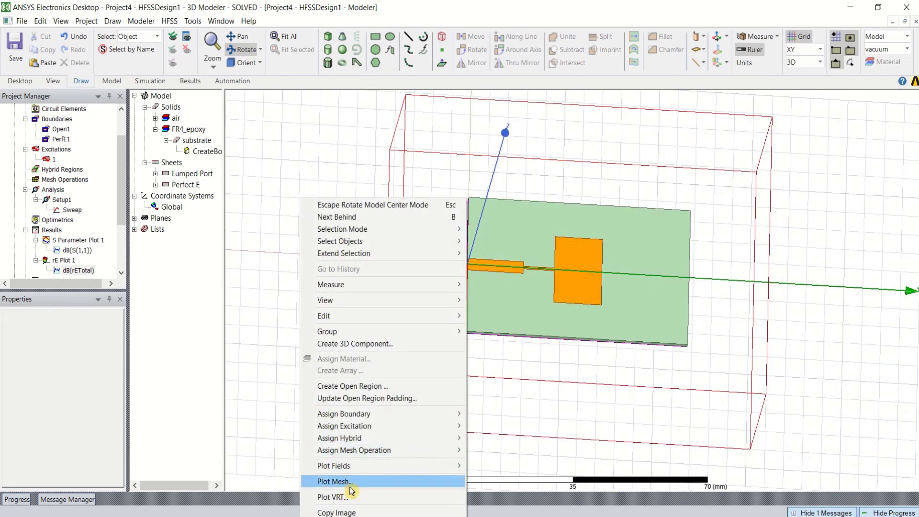
{"action": "mouse_move", "coordinate": [372, 472]}
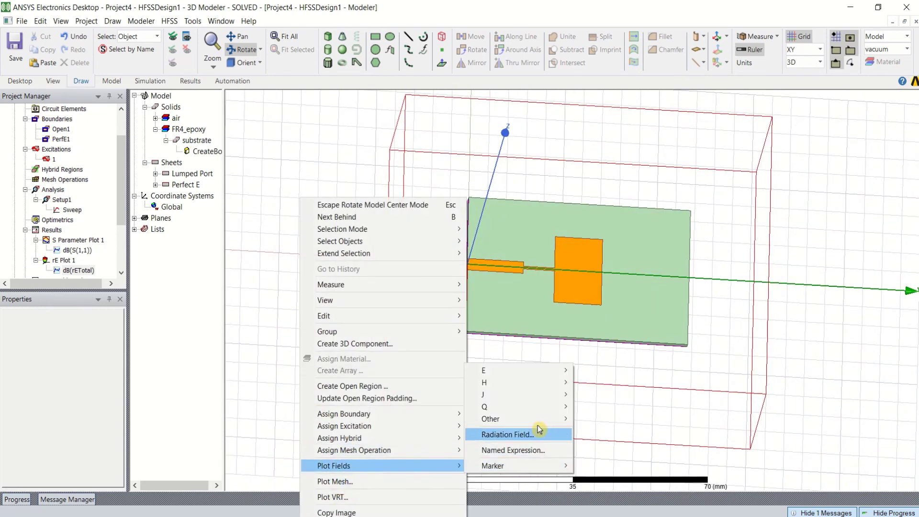
{"action": "mouse_move", "coordinate": [535, 376]}
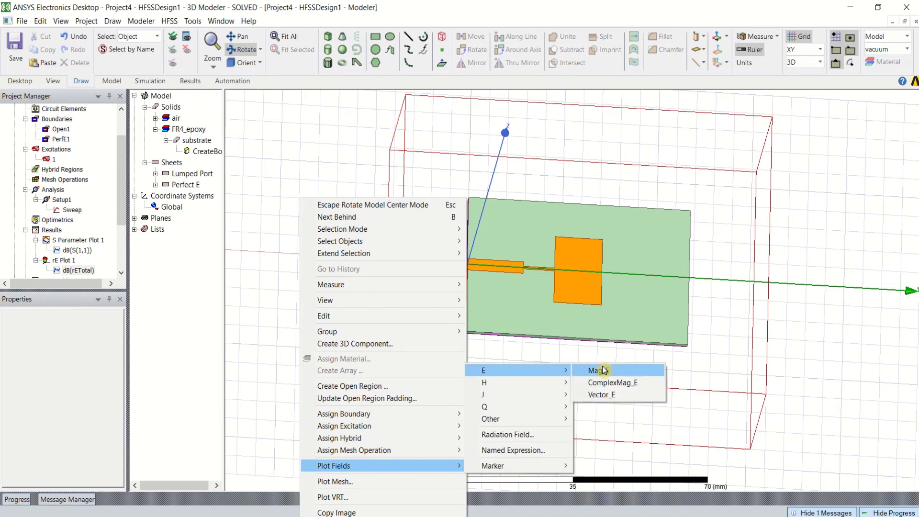
{"action": "left_click", "coordinate": [616, 400]}
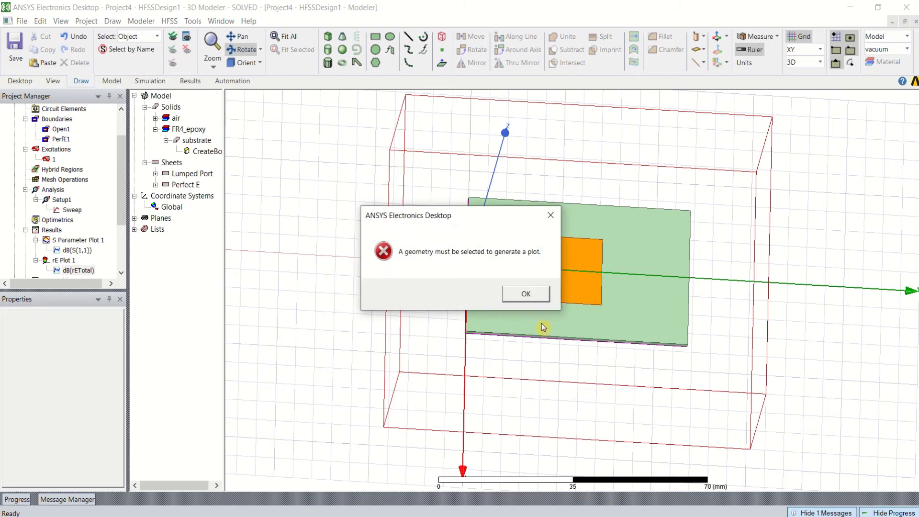
{"action": "left_click", "coordinate": [526, 295]}
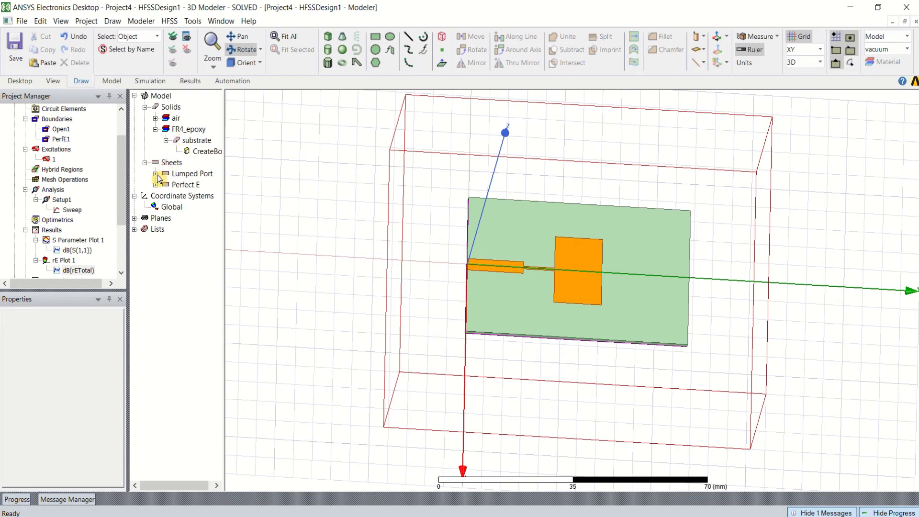
Step: Create a Vector_E field plot from the patch sheet in the AllObjects volume, using Setup1 : LastAdaptive at 5.2 GHz and 0 deg phase
{"action": "left_click", "coordinate": [156, 174]}
{"action": "left_click", "coordinate": [156, 218]}
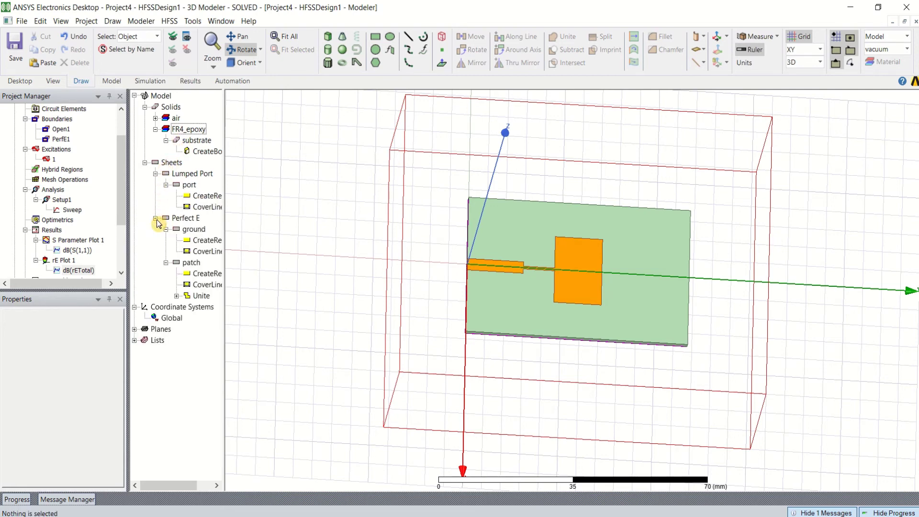
{"action": "left_click", "coordinate": [191, 263]}
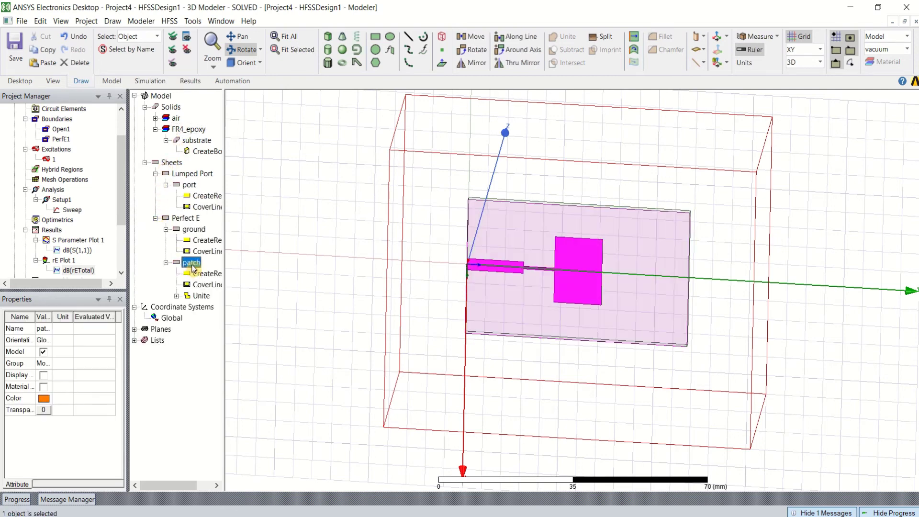
{"action": "right_click", "coordinate": [193, 268]}
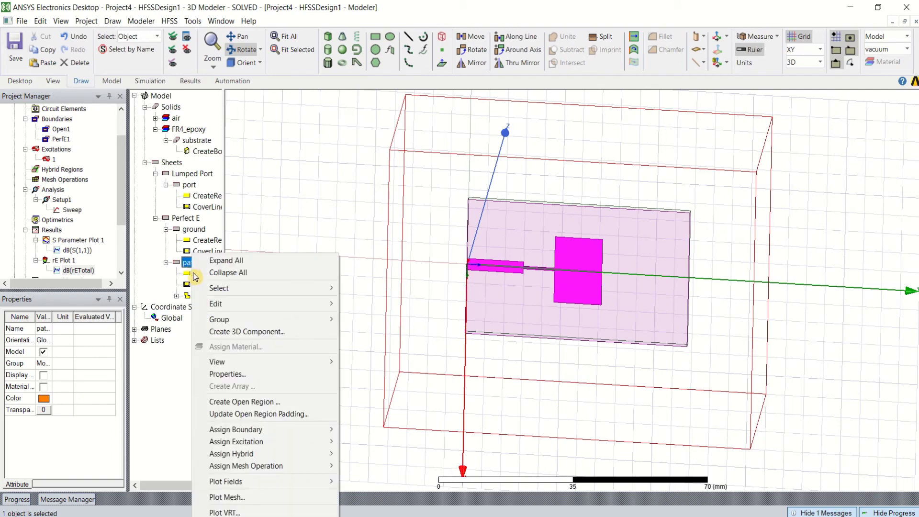
{"action": "mouse_move", "coordinate": [246, 481]}
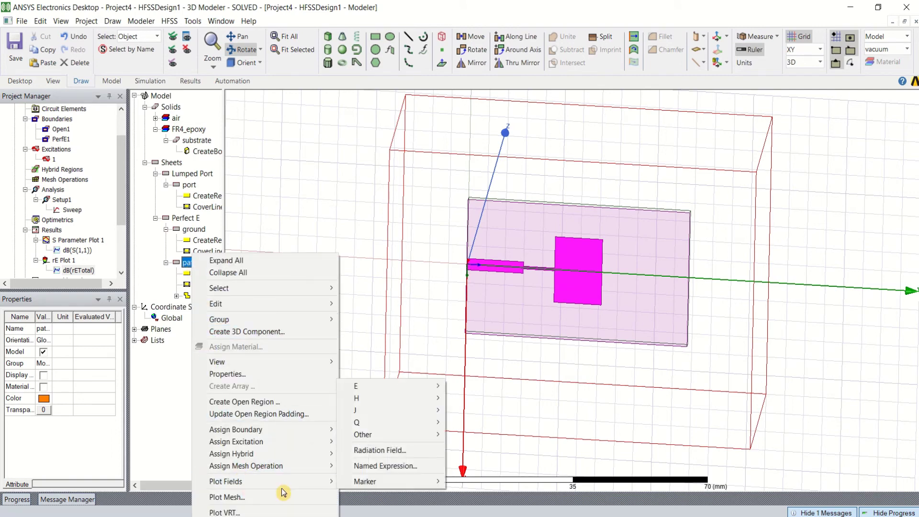
{"action": "mouse_move", "coordinate": [401, 387]}
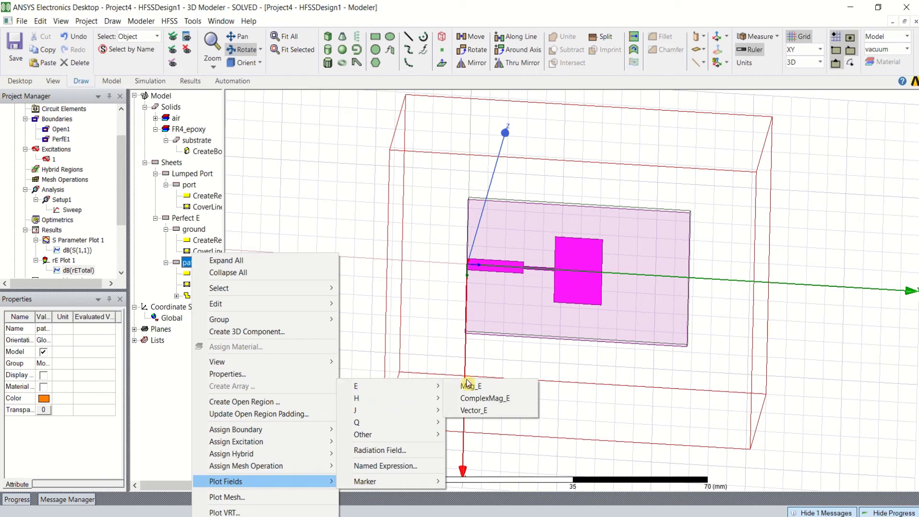
{"action": "left_click", "coordinate": [491, 413]}
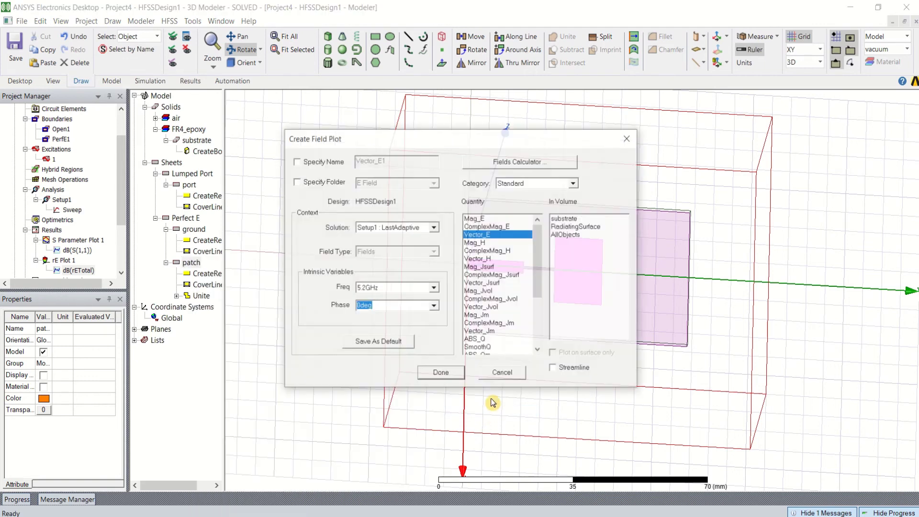
{"action": "left_click", "coordinate": [569, 235]}
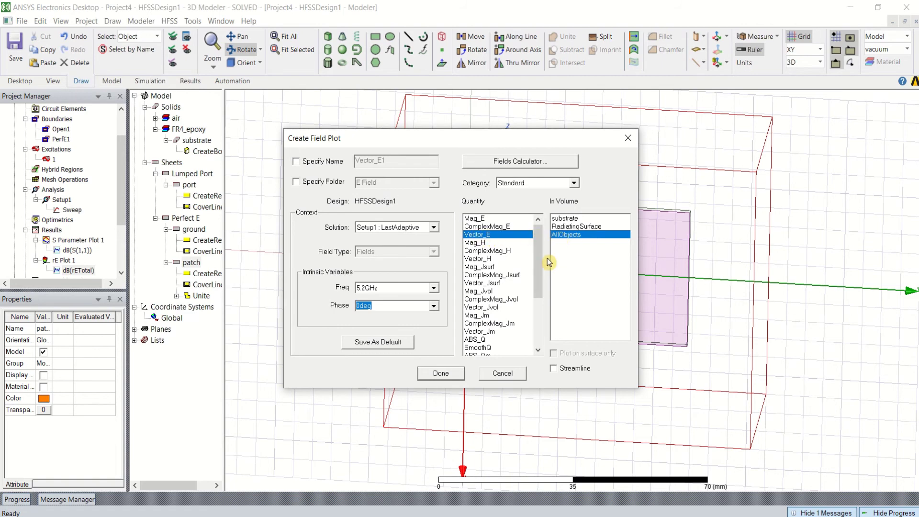
{"action": "left_click", "coordinate": [440, 373]}
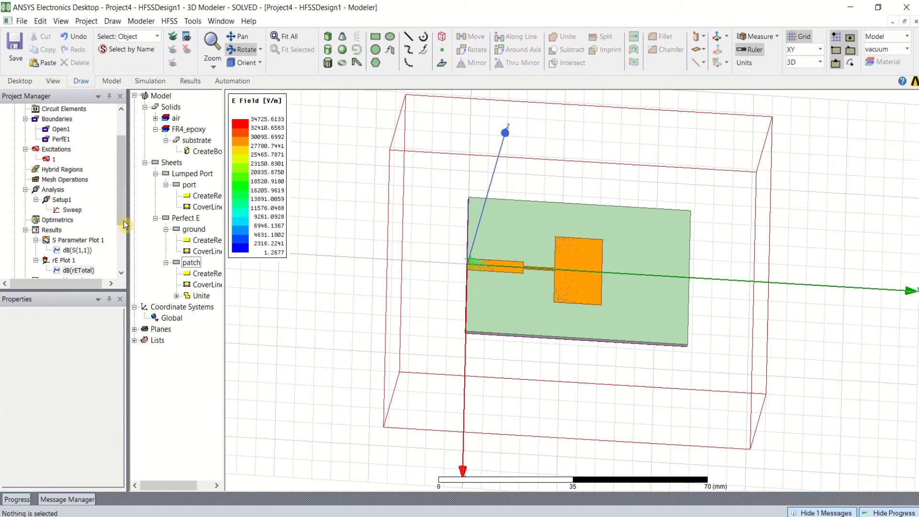
Step: Animate the Vector_E1 plot under the E Field overlays across phase, accepting the animation setup
{"action": "left_click_drag", "start_coordinate": [123, 219], "coordinate": [125, 249]}
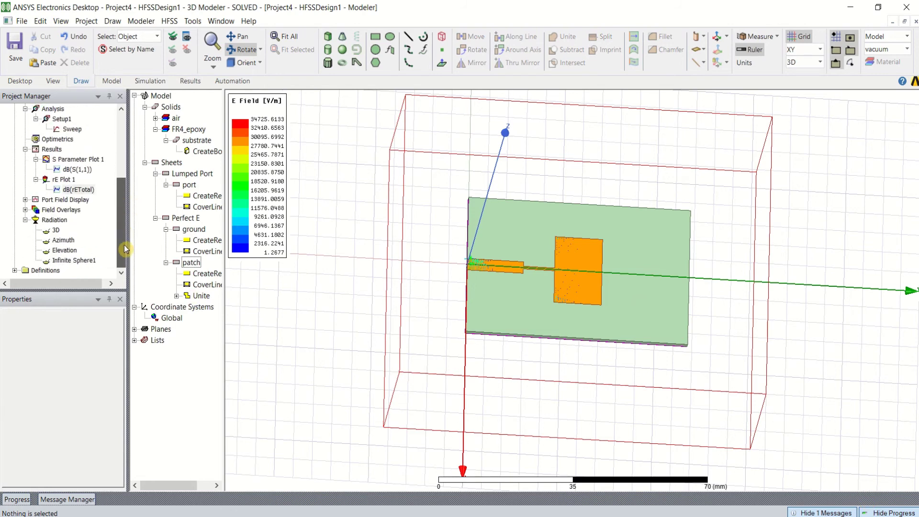
{"action": "left_click", "coordinate": [25, 210]}
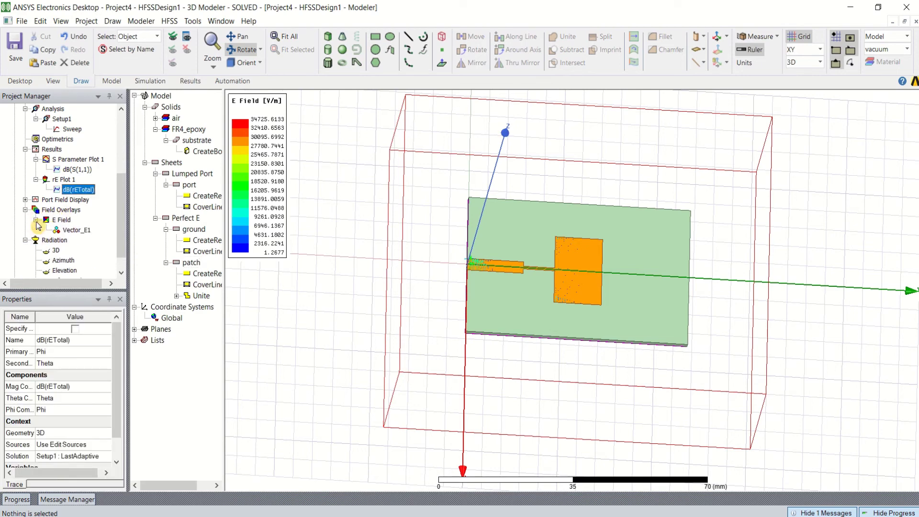
{"action": "left_click", "coordinate": [75, 230]}
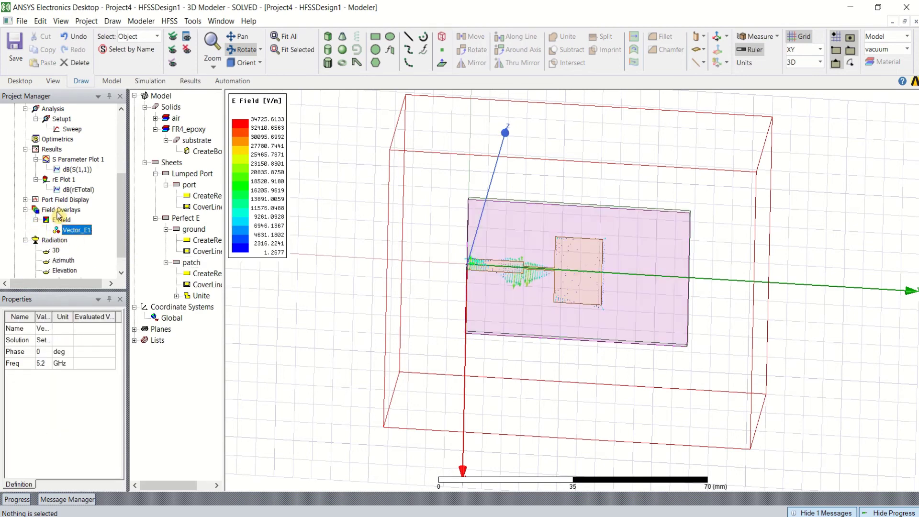
{"action": "right_click", "coordinate": [84, 232]}
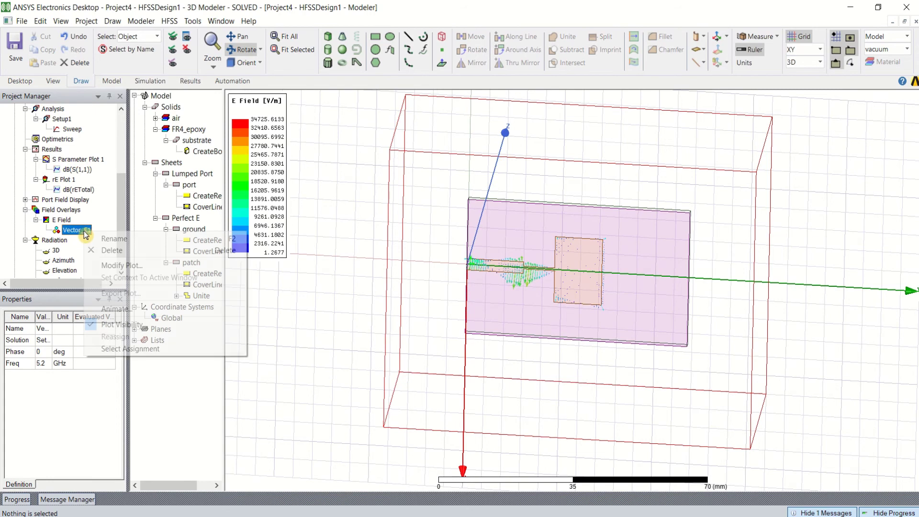
{"action": "left_click", "coordinate": [124, 310]}
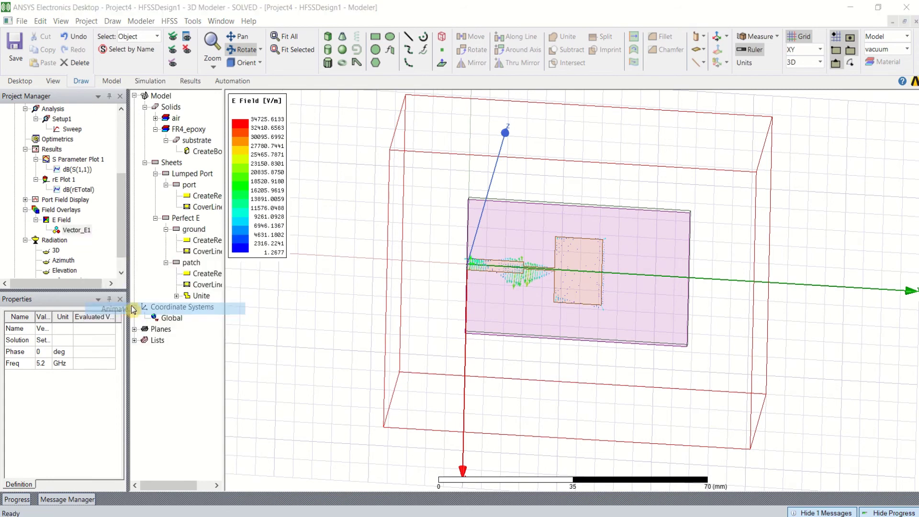
{"action": "left_click", "coordinate": [419, 402]}
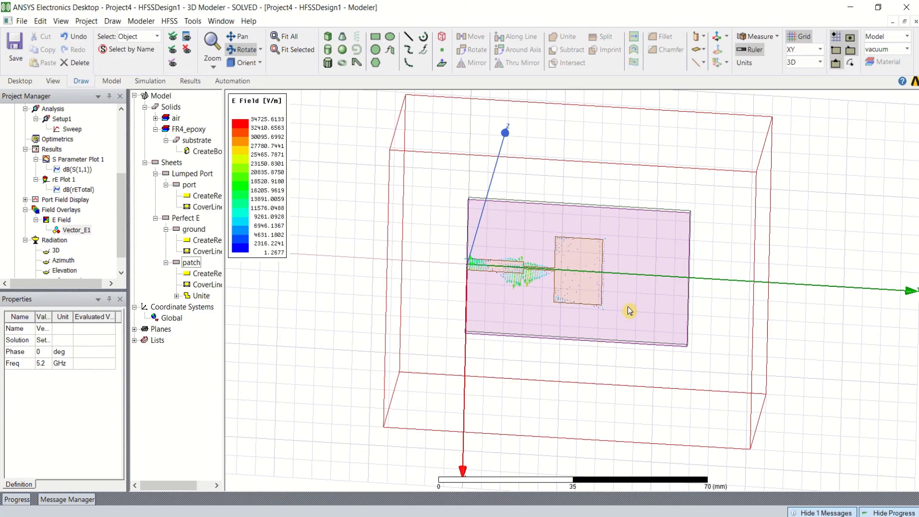
{"action": "scroll", "coordinate": [654, 308], "scroll_direction": "up", "scroll_amount": 5}
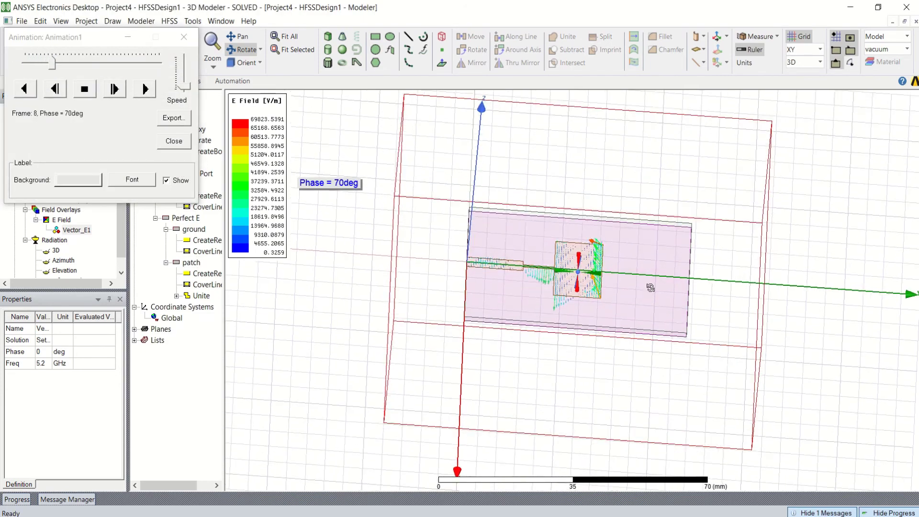
Step: Examine the animated E-field vectors along the feed line and patch from tilted and edge-on side views
{"action": "left_click_drag", "start_coordinate": [614, 293], "coordinate": [625, 269]}
{"action": "scroll", "coordinate": [627, 278], "scroll_direction": "down", "scroll_amount": 2}
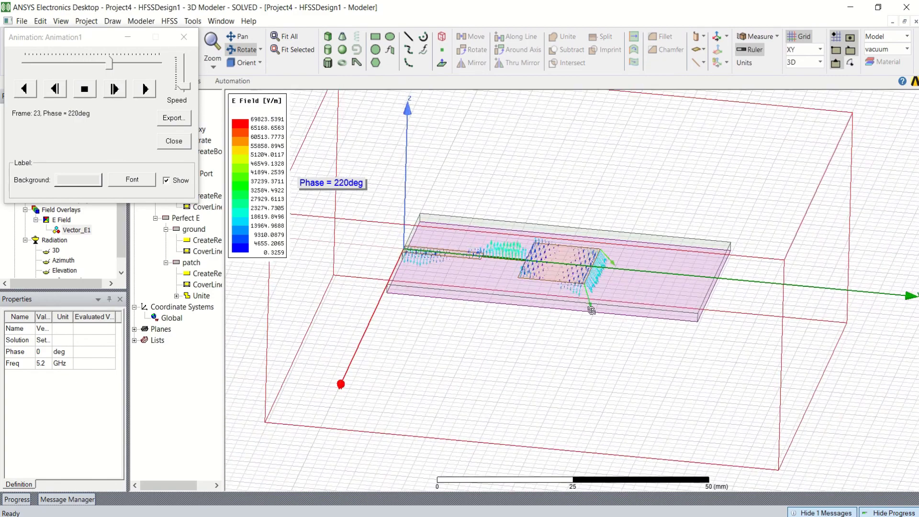
{"action": "left_click_drag", "start_coordinate": [592, 310], "coordinate": [606, 302]}
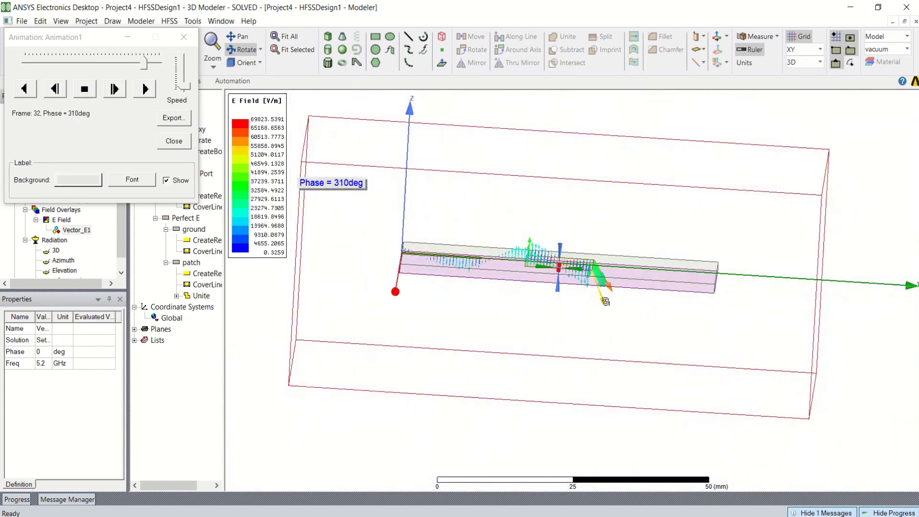
{"action": "left_click_drag", "start_coordinate": [378, 254], "coordinate": [438, 287]}
{"action": "scroll", "coordinate": [488, 286], "scroll_direction": "up", "scroll_amount": 2}
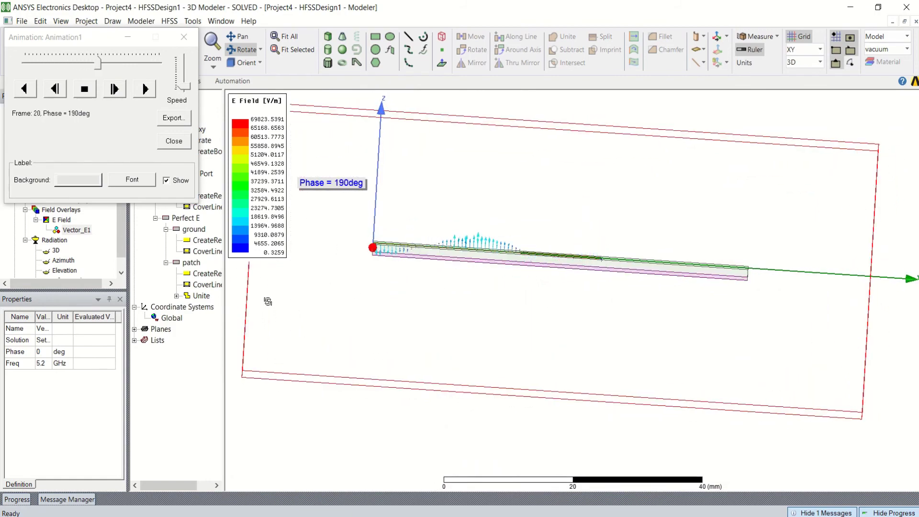
{"action": "left_click_drag", "start_coordinate": [267, 301], "coordinate": [260, 322]}
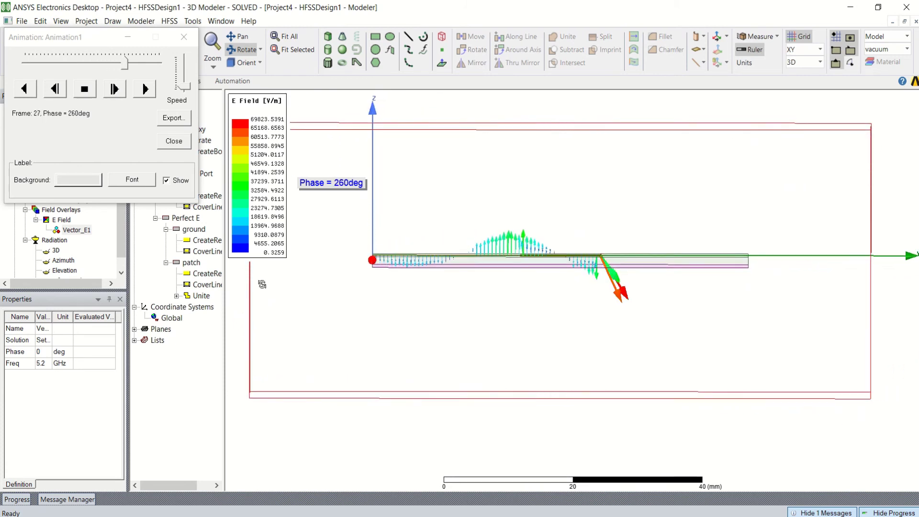
Step: Modify the E Field color scale to use limits with a minimum of 0 and apply it
{"action": "right_click", "coordinate": [257, 180]}
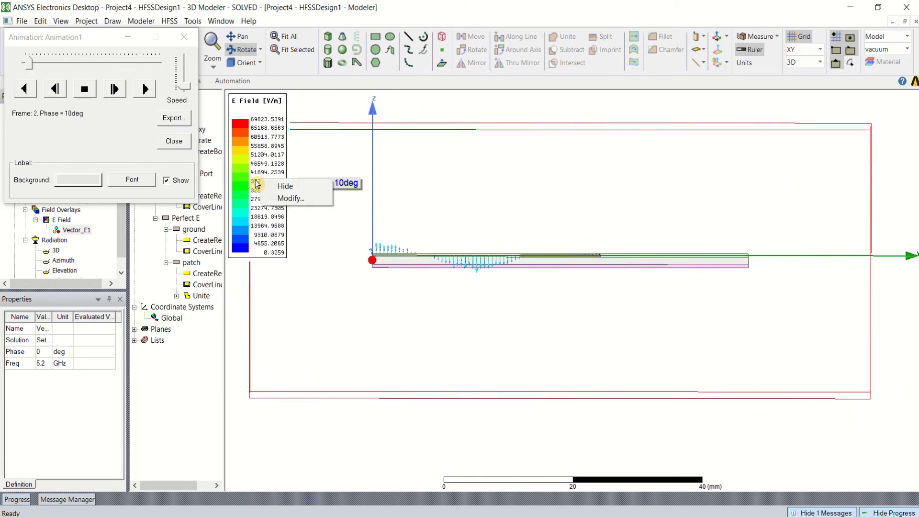
{"action": "left_click", "coordinate": [305, 201]}
{"action": "left_click", "coordinate": [66, 59]}
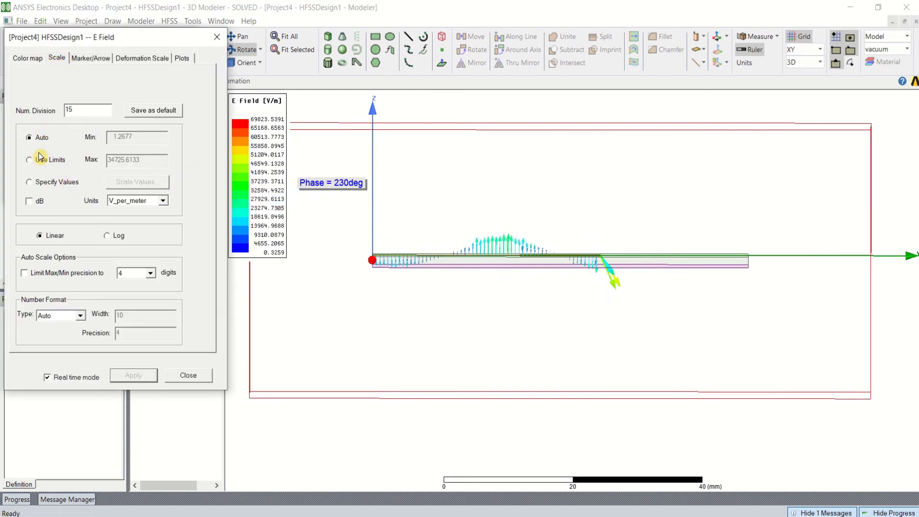
{"action": "left_click", "coordinate": [30, 161]}
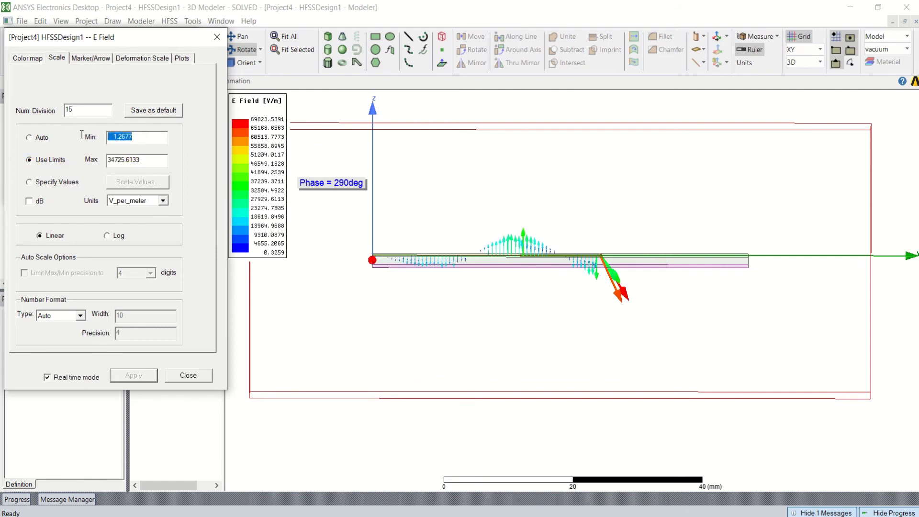
{"action": "type", "text": "0"}
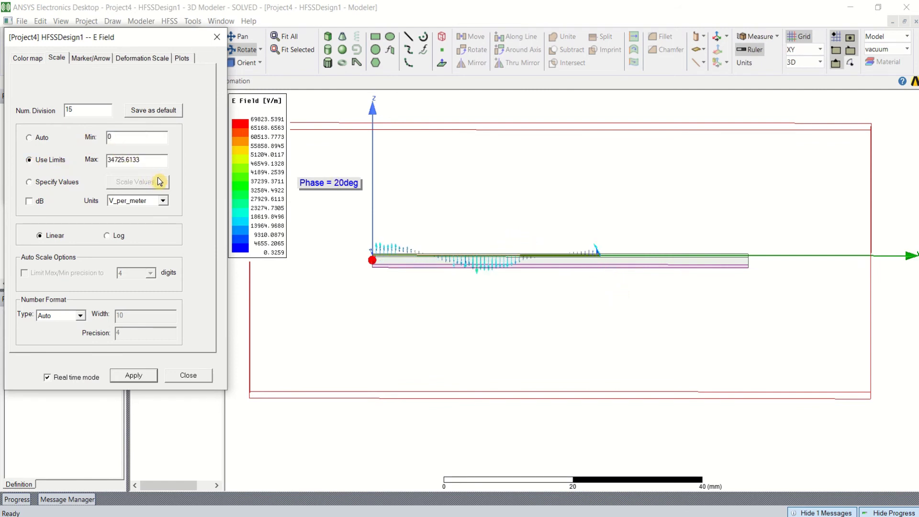
{"action": "left_click", "coordinate": [134, 376]}
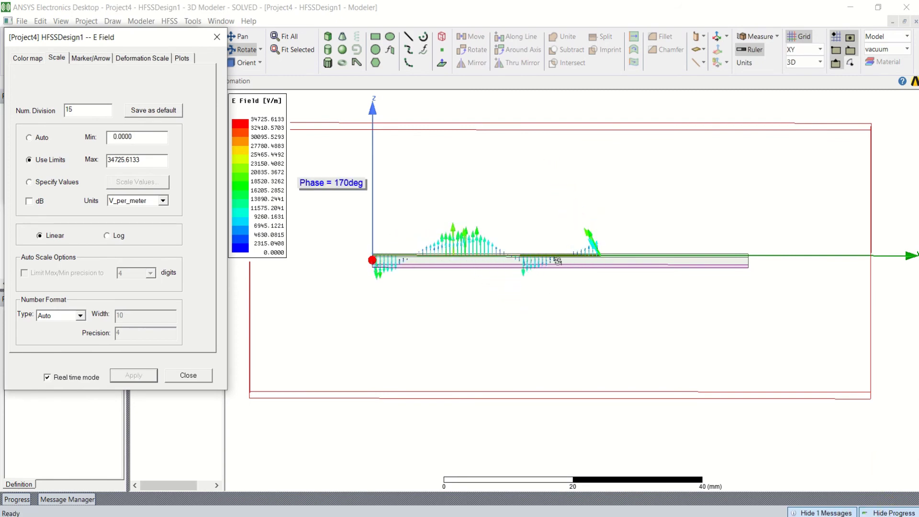
Step: Examine the rescaled E-field animation around the patch from several angles and close the scale settings and the animation
{"action": "left_click_drag", "start_coordinate": [520, 257], "coordinate": [501, 272]}
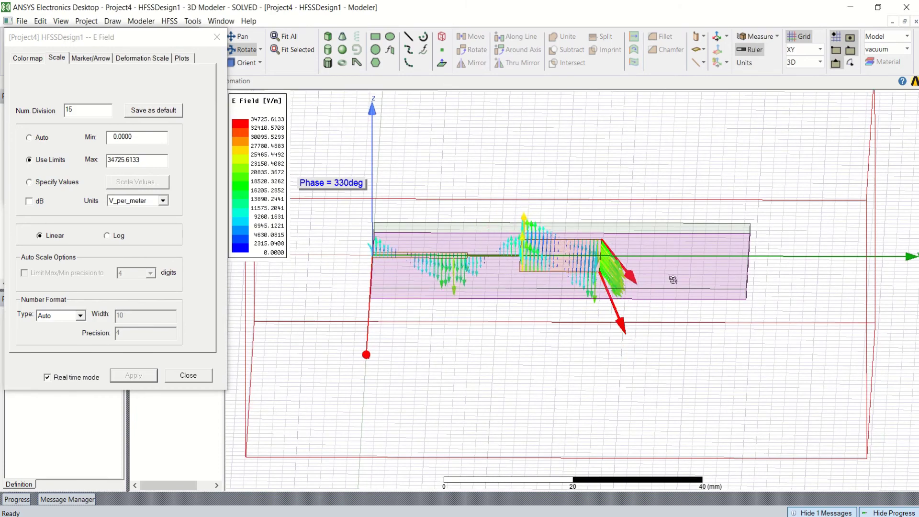
{"action": "left_click_drag", "start_coordinate": [506, 279], "coordinate": [592, 280]}
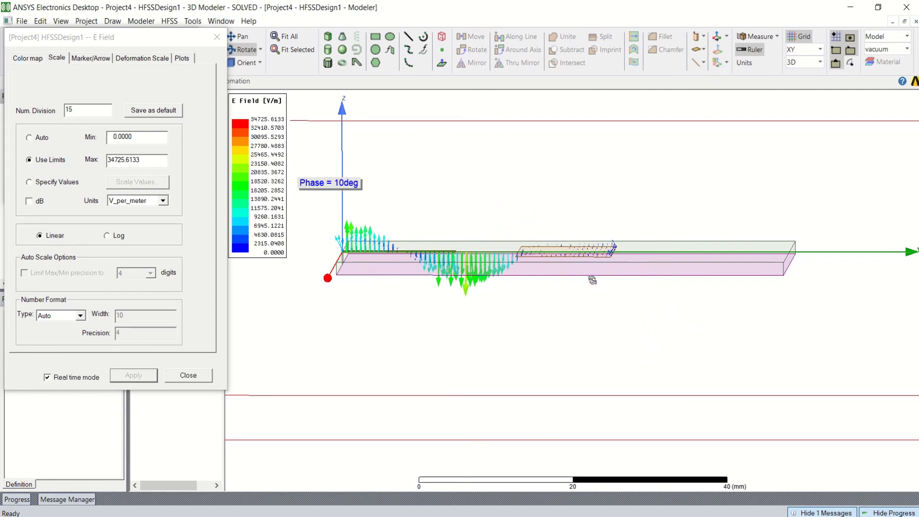
{"action": "left_click", "coordinate": [192, 375]}
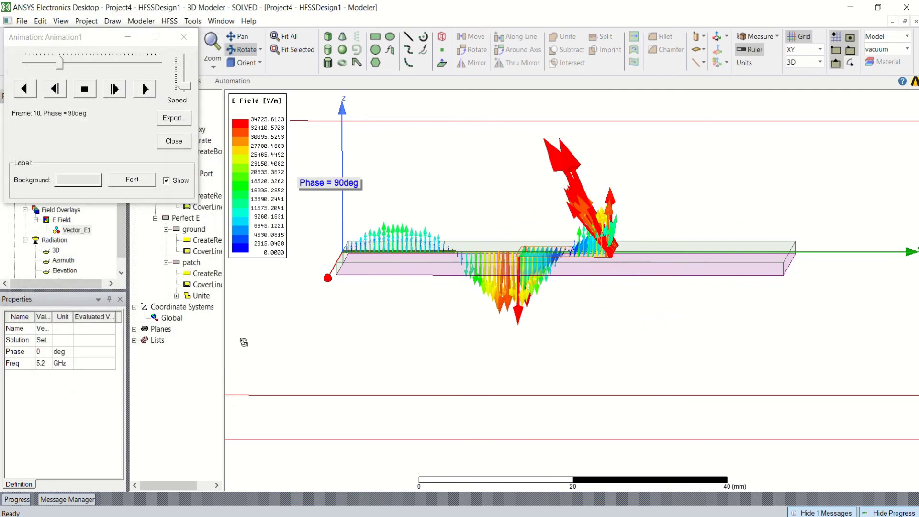
{"action": "left_click", "coordinate": [183, 43]}
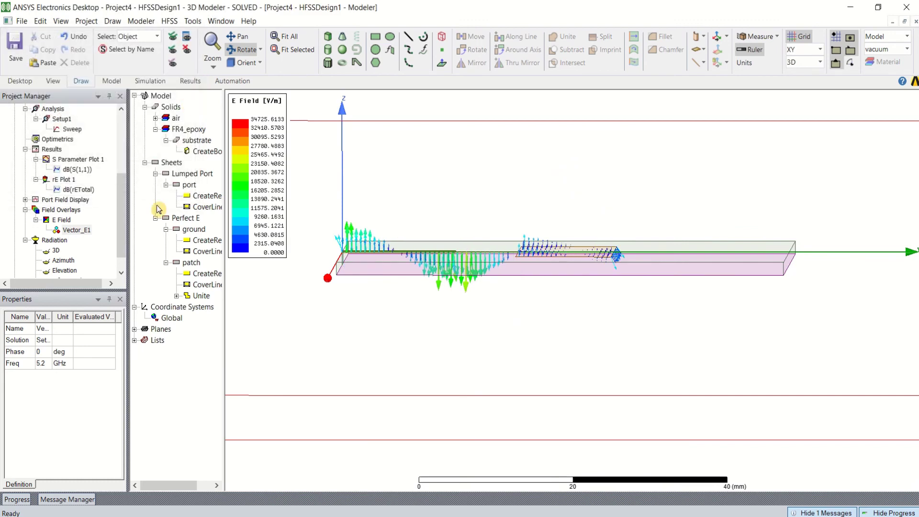
Step: Create a Vector_H field plot from the patch sheet in the AllObjects volume, using Setup1 : LastAdaptive at 5.2 GHz and 0 deg phase
{"action": "left_click", "coordinate": [191, 264]}
{"action": "right_click", "coordinate": [191, 263]}
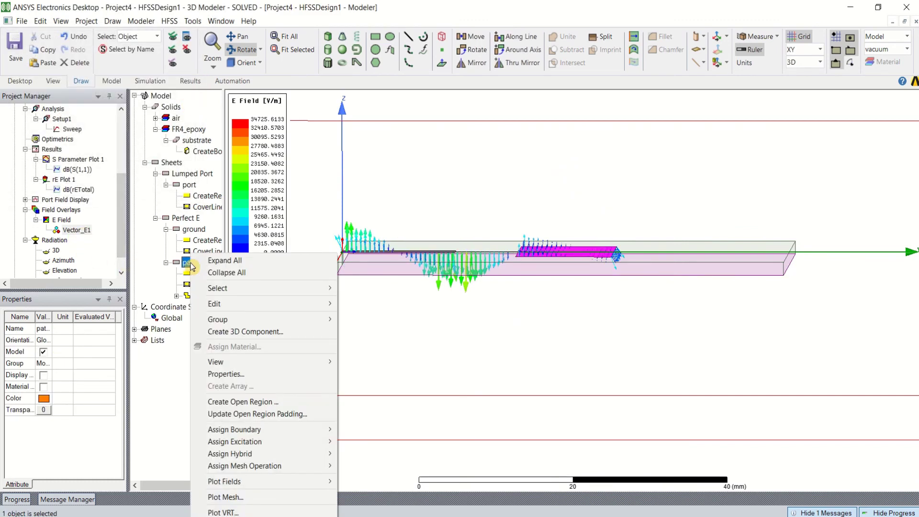
{"action": "mouse_move", "coordinate": [311, 481]}
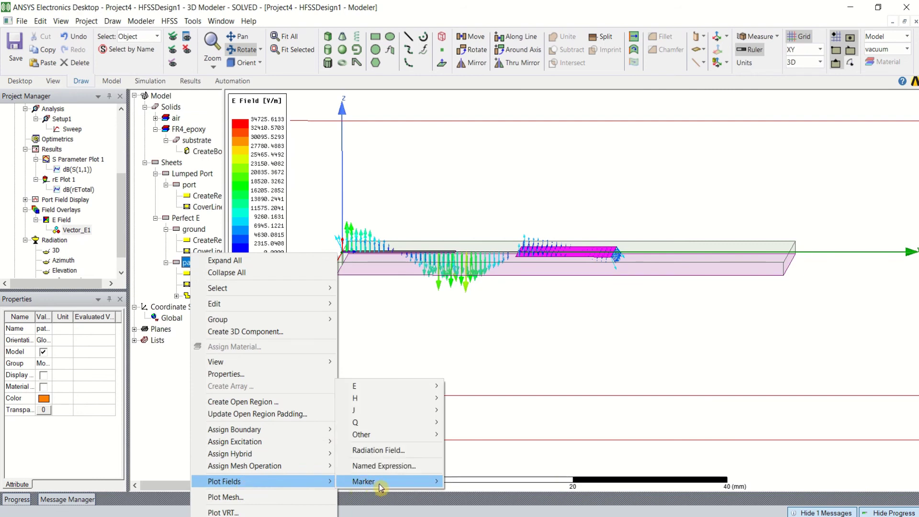
{"action": "mouse_move", "coordinate": [393, 484]}
{"action": "mouse_move", "coordinate": [401, 400]}
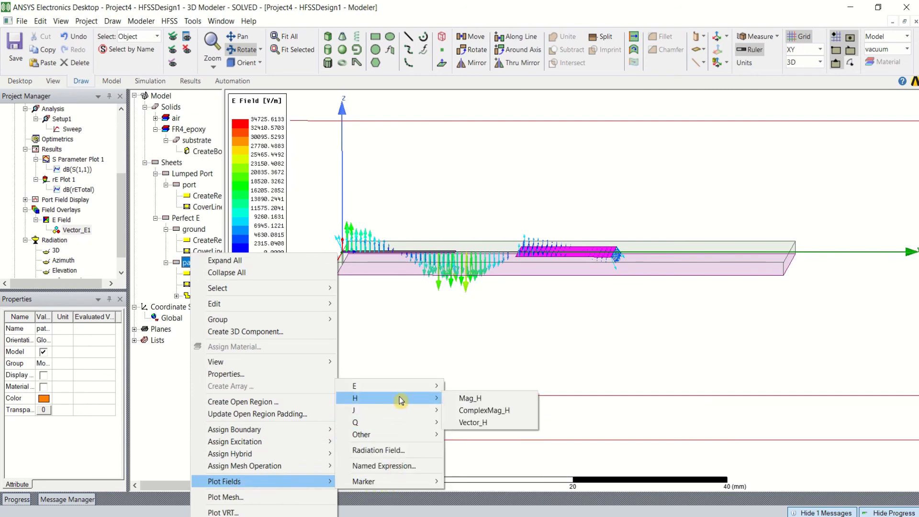
{"action": "left_click", "coordinate": [493, 423]}
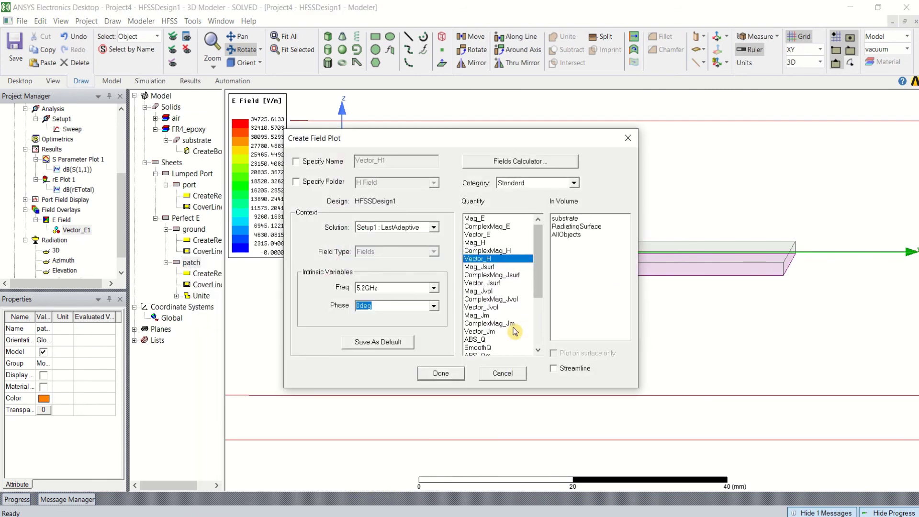
{"action": "left_click", "coordinate": [571, 237]}
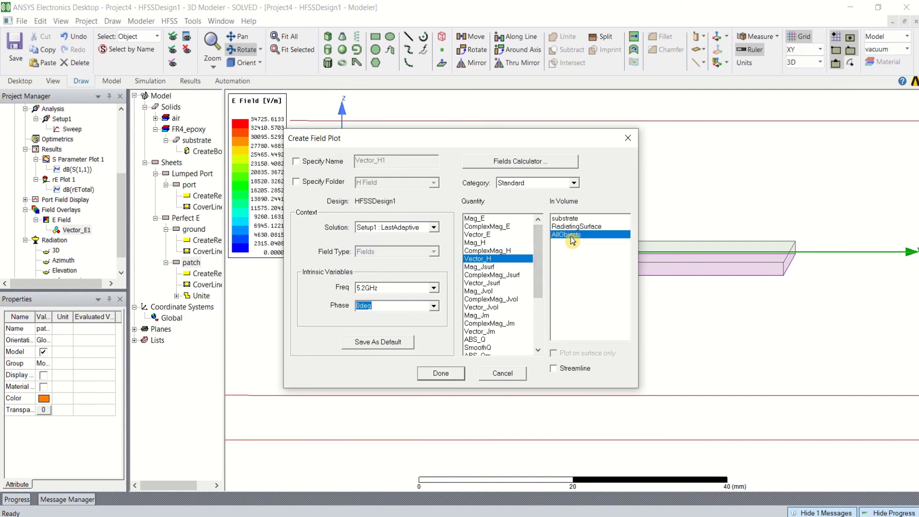
{"action": "left_click", "coordinate": [441, 374]}
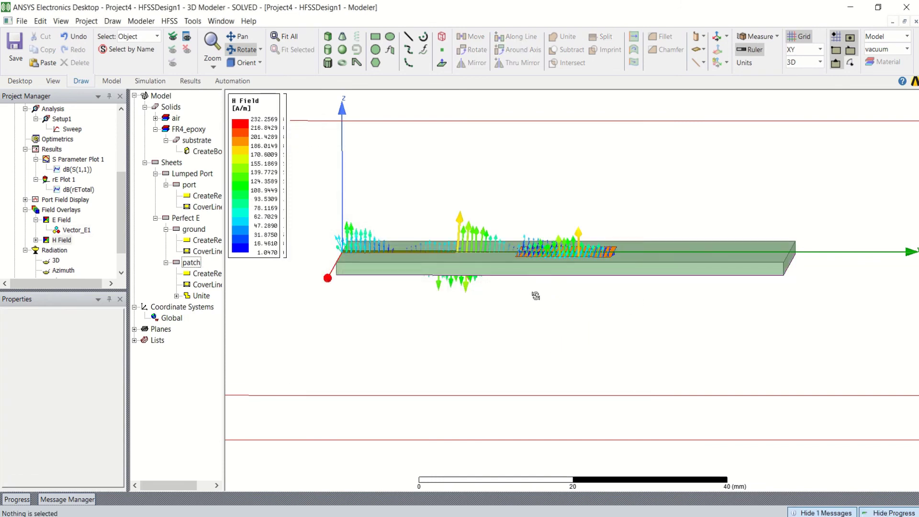
Step: Animate the Vector_H1 plot under the H Field overlays across phase, accepting the animation setup
{"action": "left_click", "coordinate": [37, 241]}
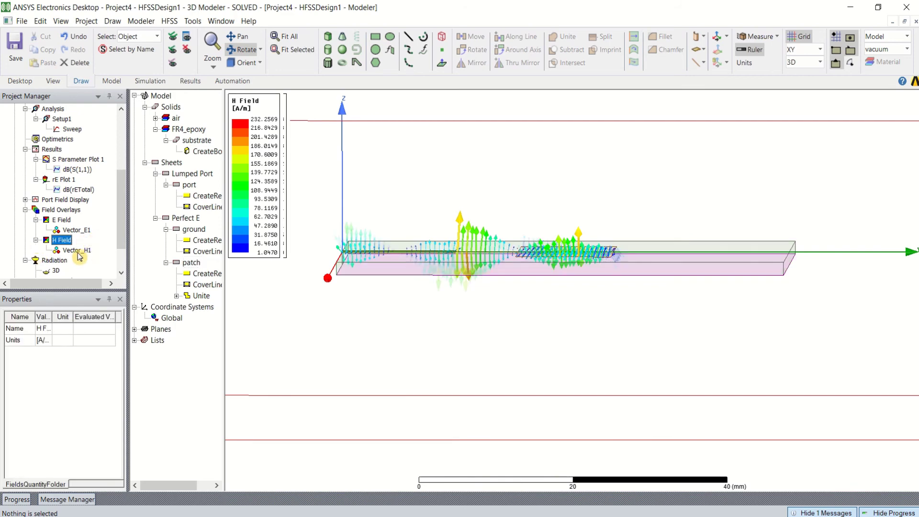
{"action": "left_click", "coordinate": [77, 250]}
{"action": "right_click", "coordinate": [78, 251]}
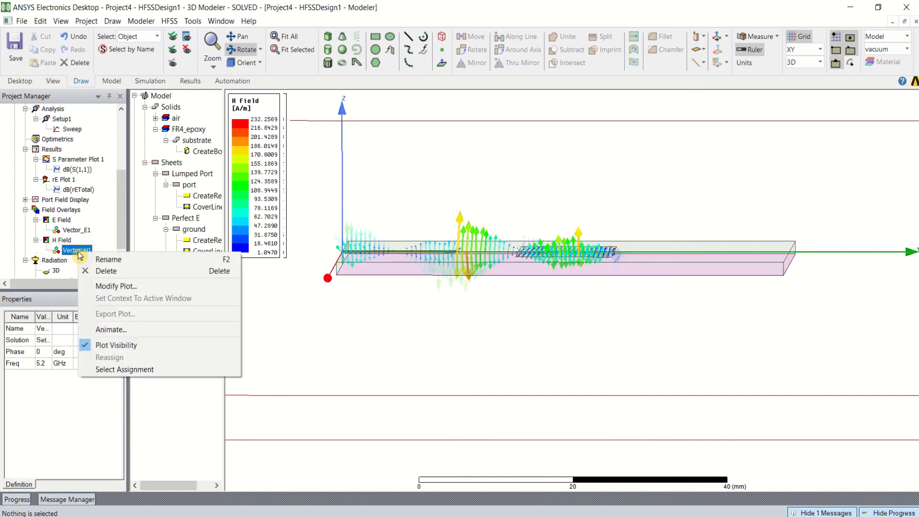
{"action": "left_click", "coordinate": [121, 331]}
{"action": "left_click", "coordinate": [418, 304]}
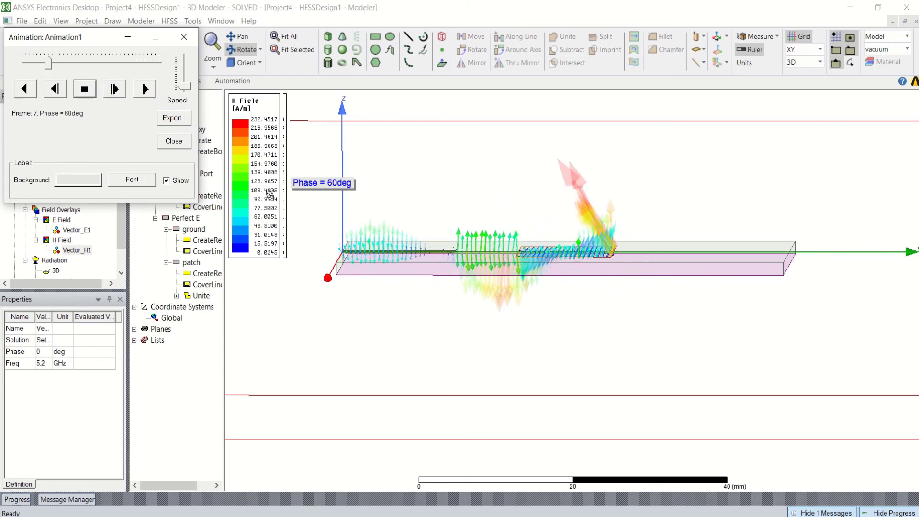
Step: Examine the animated H-field vectors along the feed line and patch from several angles and close the animation
{"action": "mouse_move", "coordinate": [345, 184]}
{"action": "left_mouse_down"}
{"action": "mouse_move", "coordinate": [498, 252]}
{"action": "mouse_move", "coordinate": [503, 297]}
{"action": "mouse_move", "coordinate": [572, 262]}
{"action": "mouse_move", "coordinate": [607, 220]}
{"action": "mouse_move", "coordinate": [518, 232]}
{"action": "mouse_move", "coordinate": [538, 209]}
{"action": "mouse_move", "coordinate": [553, 223]}
{"action": "left_mouse_up"}
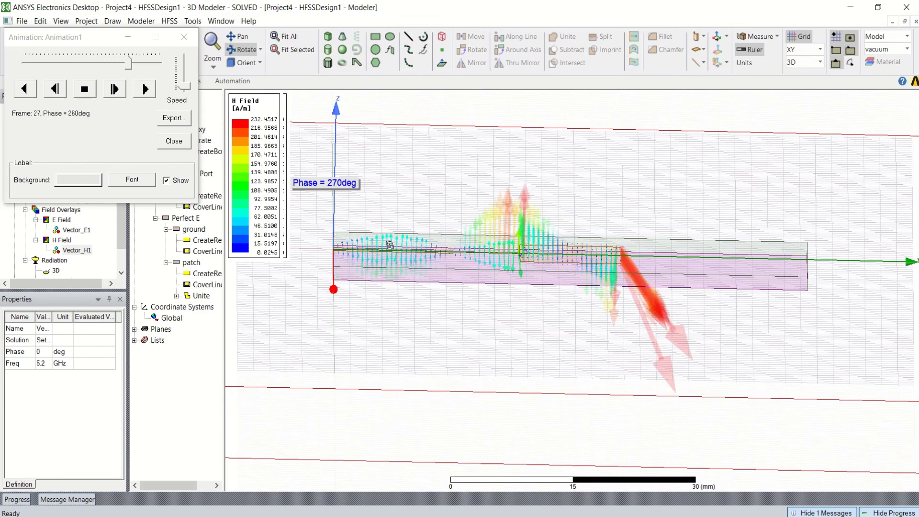
{"action": "left_click_drag", "start_coordinate": [402, 245], "coordinate": [323, 277]}
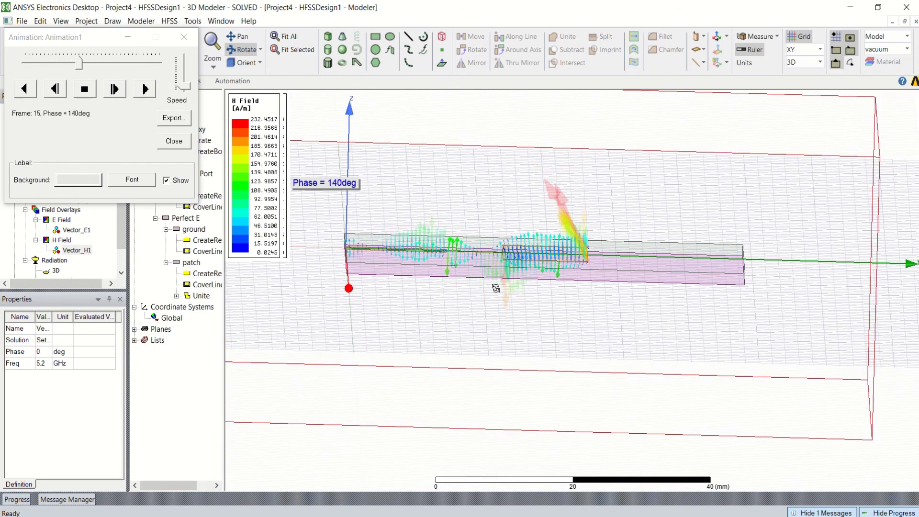
{"action": "left_click_drag", "start_coordinate": [505, 306], "coordinate": [433, 300]}
{"action": "left_click_drag", "start_coordinate": [362, 297], "coordinate": [366, 280]}
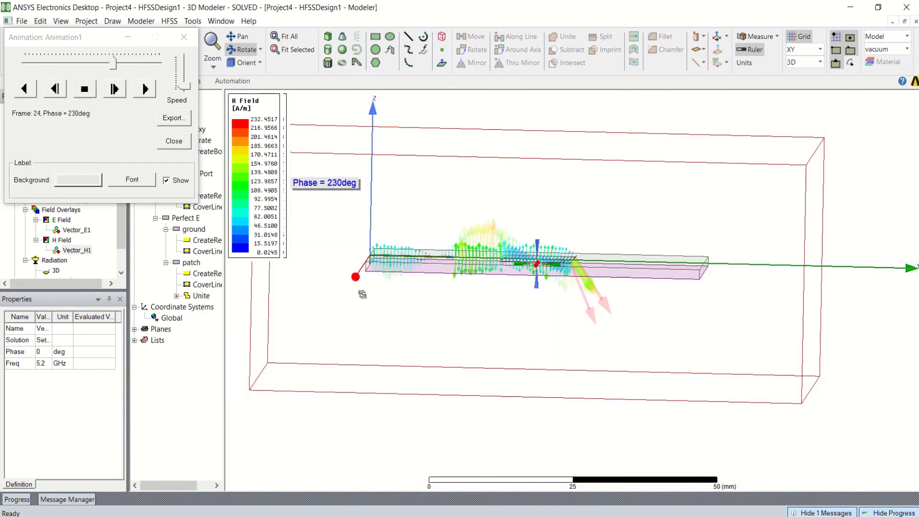
{"action": "left_click", "coordinate": [184, 37]}
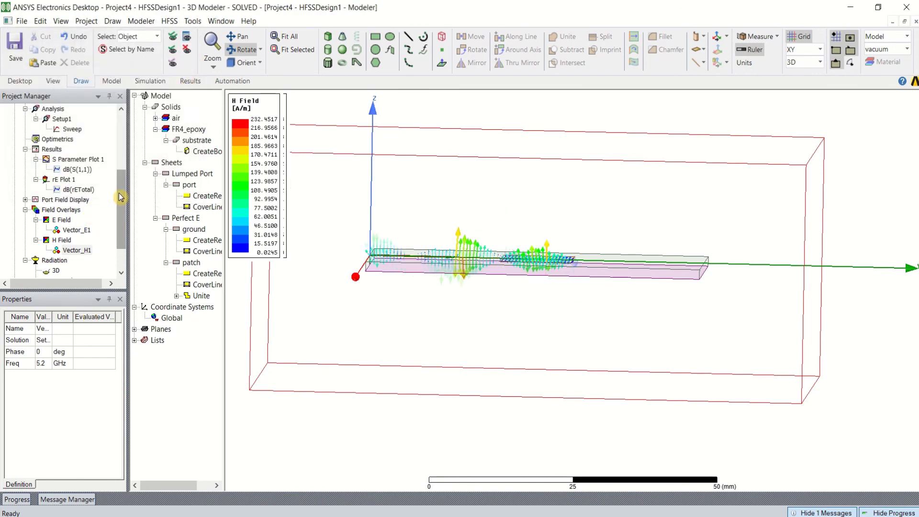
Step: Delete the Vector_E1 and Vector_H1 plots from the field overlays
{"action": "right_click", "coordinate": [71, 230]}
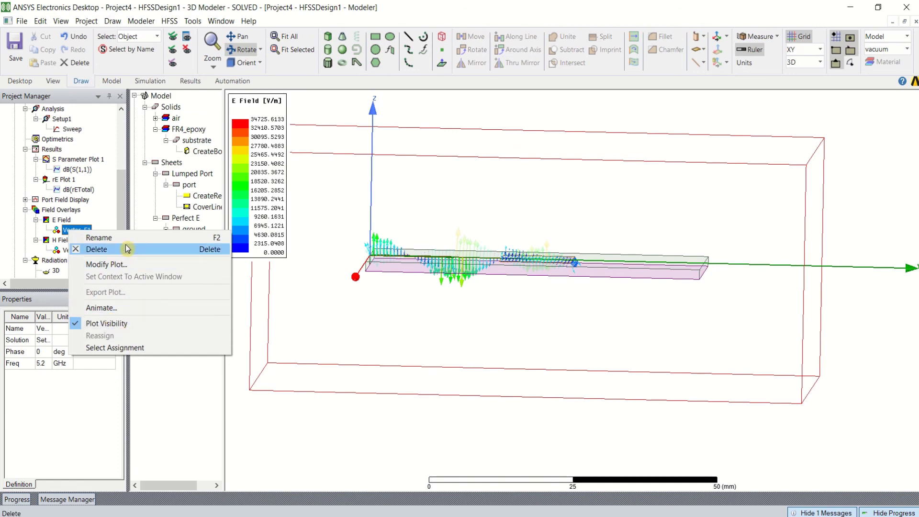
{"action": "left_click", "coordinate": [83, 250]}
{"action": "left_click", "coordinate": [74, 233]}
{"action": "right_click", "coordinate": [74, 233]}
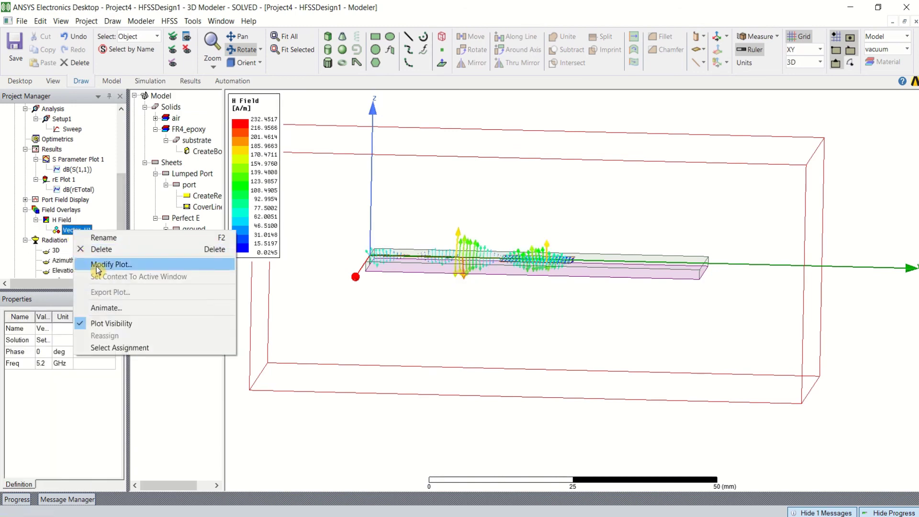
{"action": "left_click", "coordinate": [136, 251]}
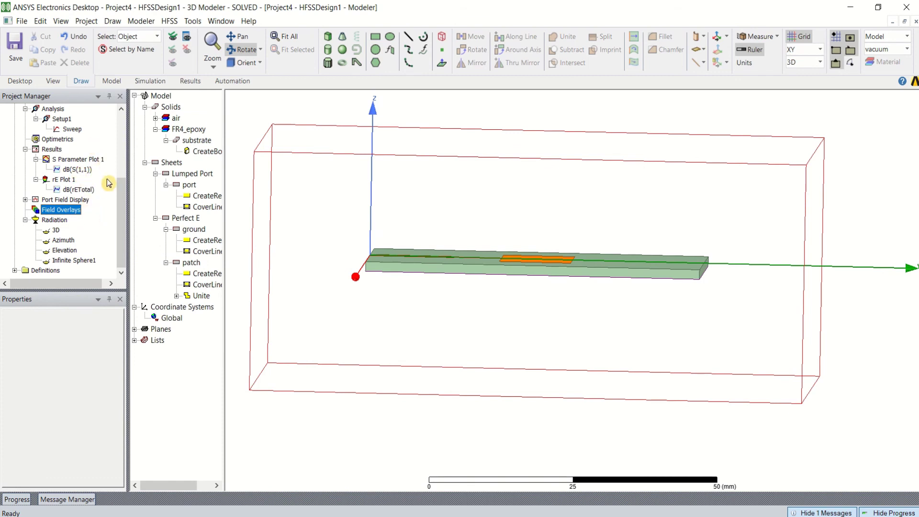
Step: Review the model objects in the HFSSDesign1 design list and close it
{"action": "left_click_drag", "start_coordinate": [120, 203], "coordinate": [116, 148]}
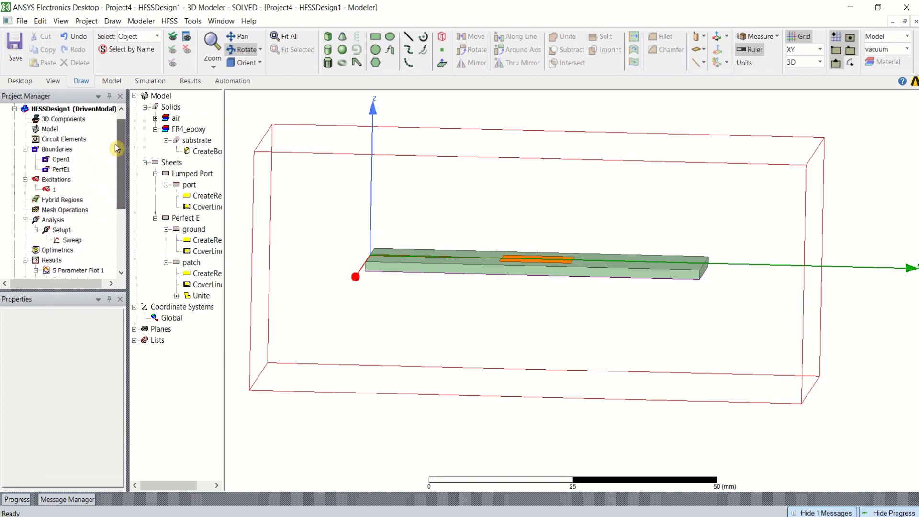
{"action": "left_click", "coordinate": [50, 129]}
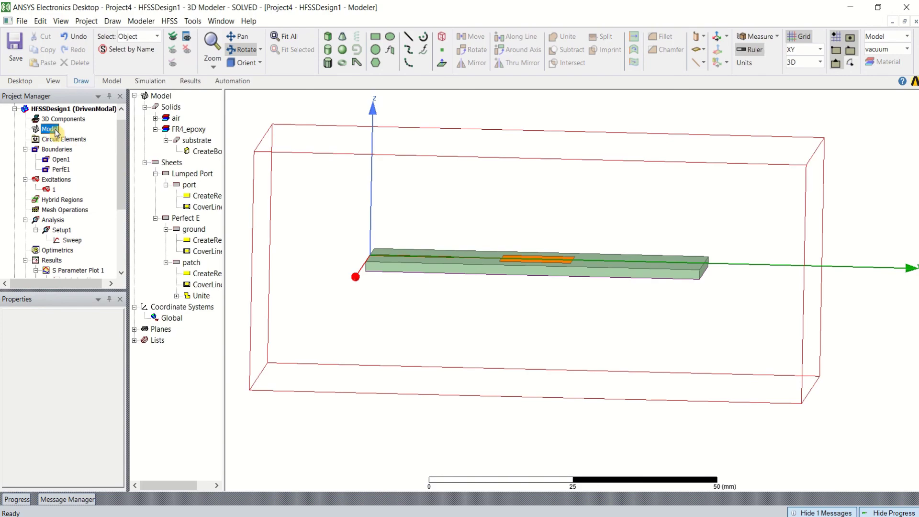
{"action": "double_click", "coordinate": [50, 129]}
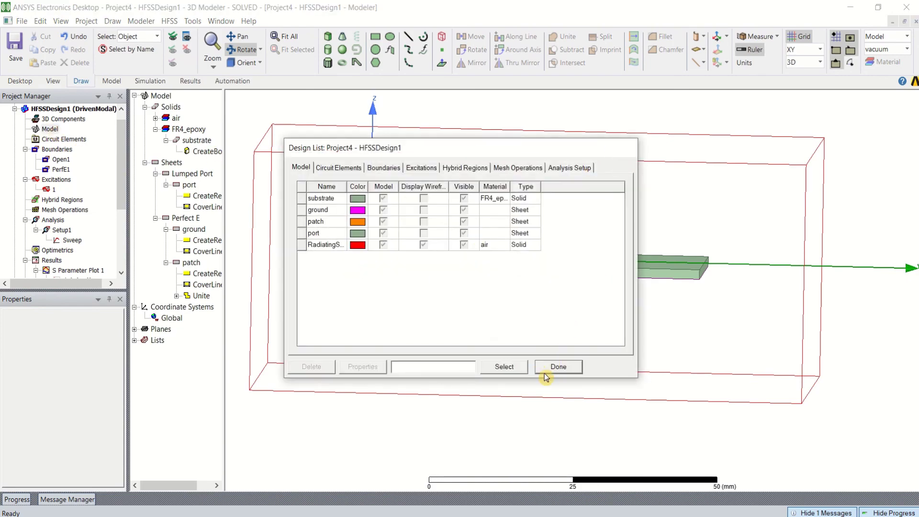
{"action": "left_click", "coordinate": [558, 367]}
Step: View the antenna model from above and select the dB(S(1,1)) trace of S Parameter Plot 1
{"action": "left_click_drag", "start_coordinate": [608, 268], "coordinate": [601, 306]}
{"action": "scroll", "coordinate": [580, 311], "scroll_direction": "up", "scroll_amount": 1}
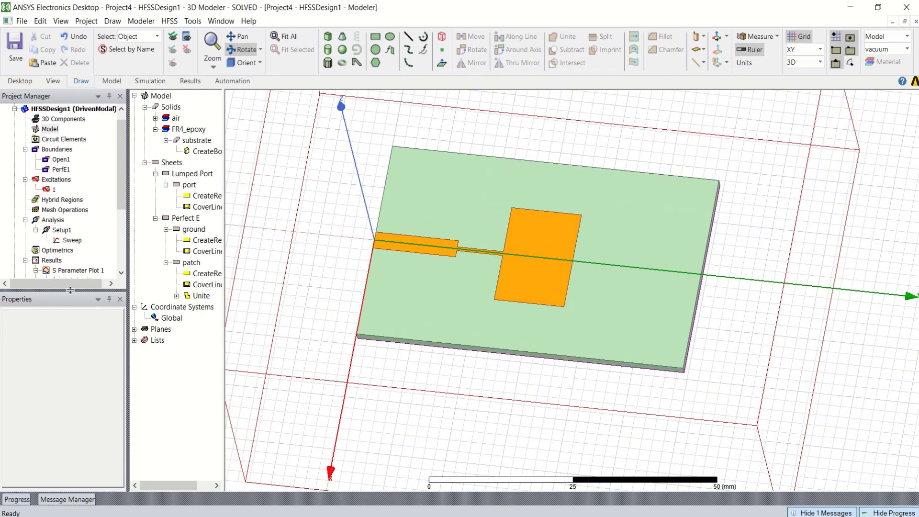
{"action": "scroll", "coordinate": [122, 178], "scroll_direction": "down", "scroll_amount": 3}
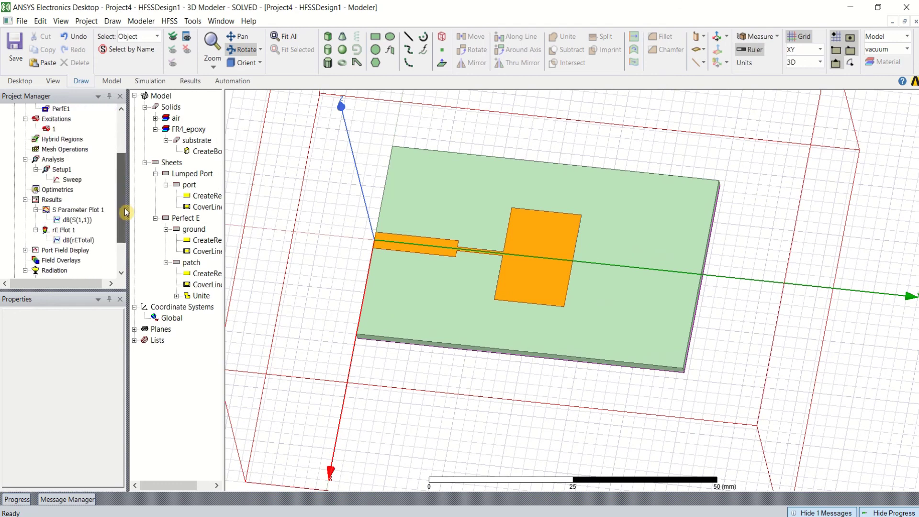
{"action": "left_click", "coordinate": [78, 189]}
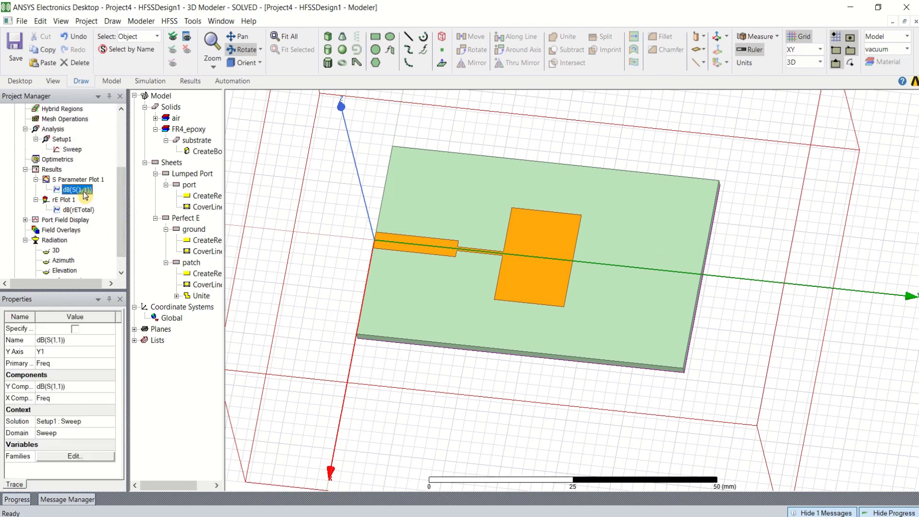
Step: Open S Parameter Plot 1 through its dB(S(1,1)) trace report, close the report settings and examine marker m1 at the resonance dip
{"action": "right_click", "coordinate": [85, 195]}
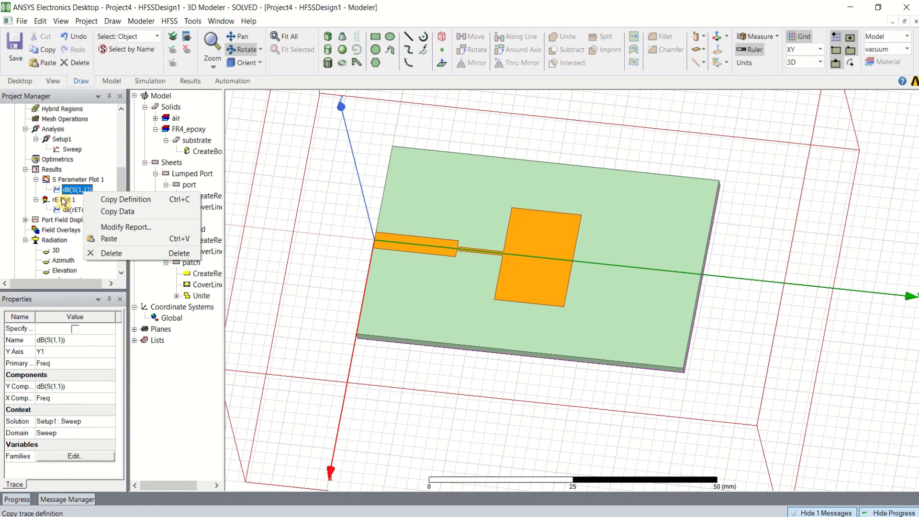
{"action": "left_click", "coordinate": [125, 227]}
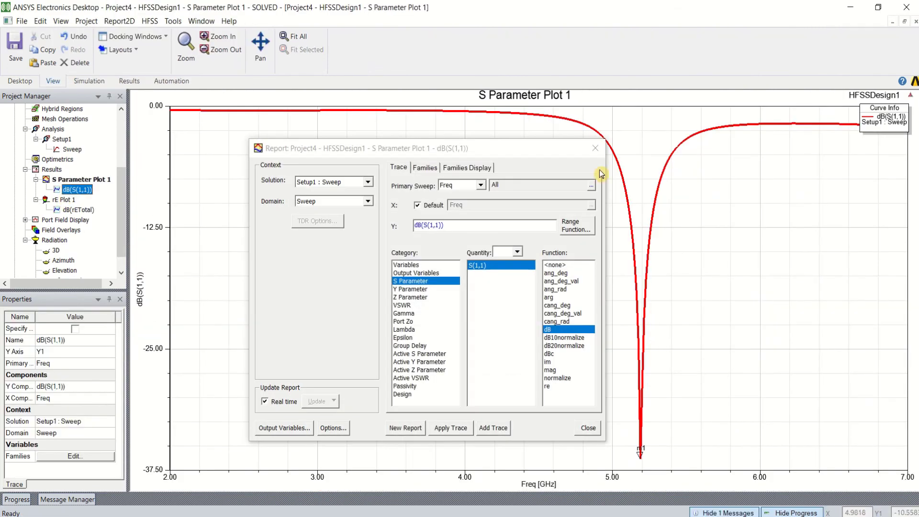
{"action": "left_click", "coordinate": [594, 148]}
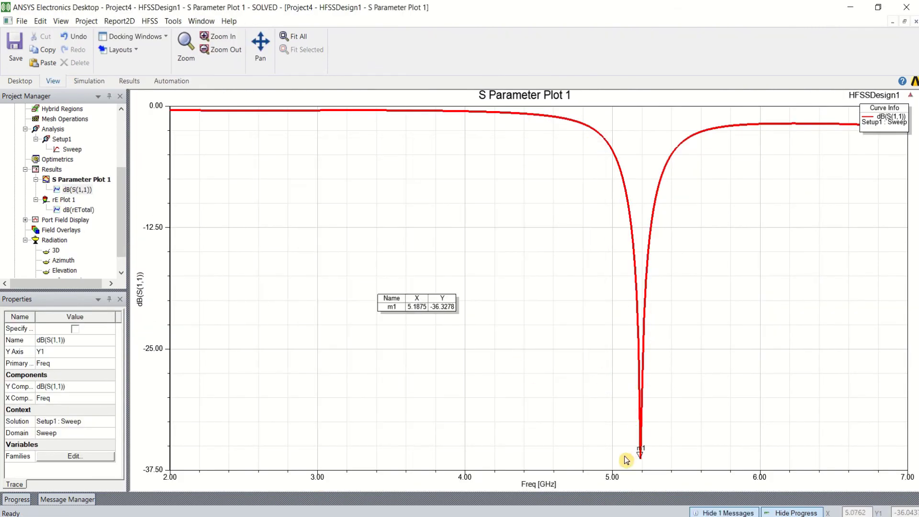
{"action": "left_click", "coordinate": [414, 316]}
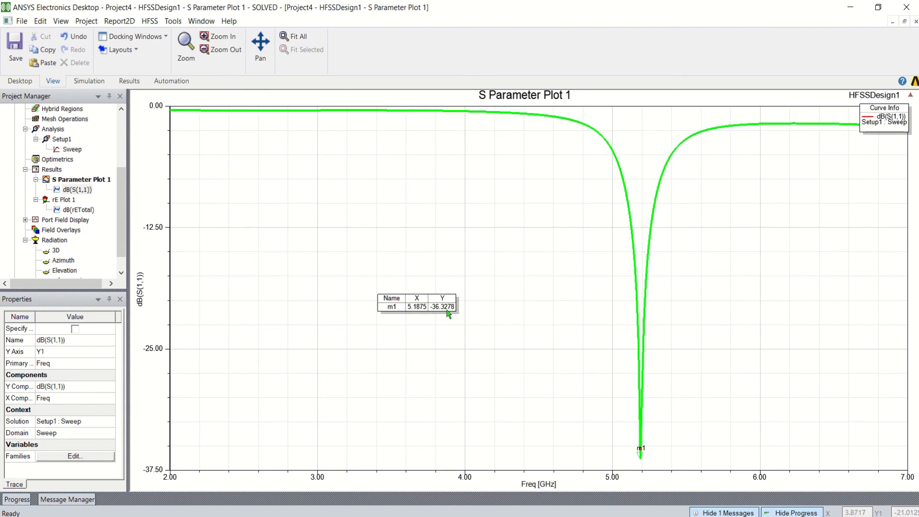
{"action": "left_click", "coordinate": [431, 290]}
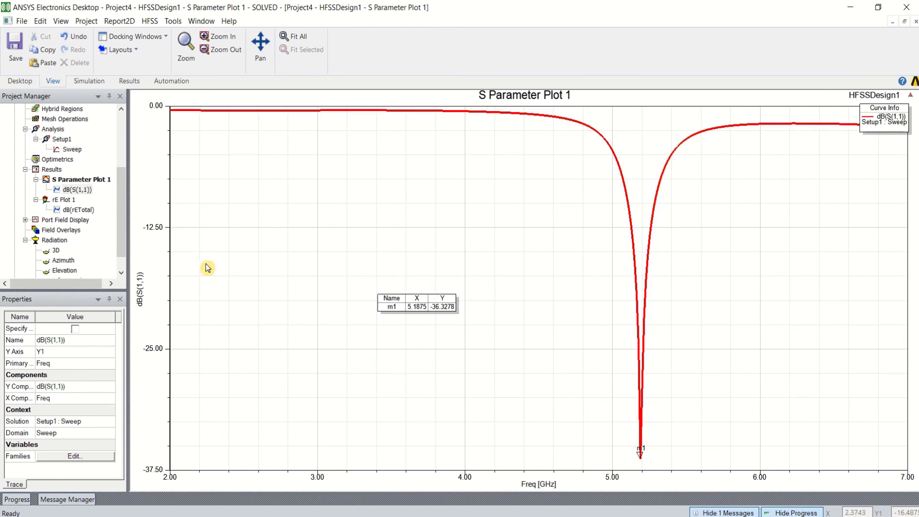
Step: Review the analysis types that can be added under Optimetrics without adding one
{"action": "left_click_drag", "start_coordinate": [121, 190], "coordinate": [132, 166]}
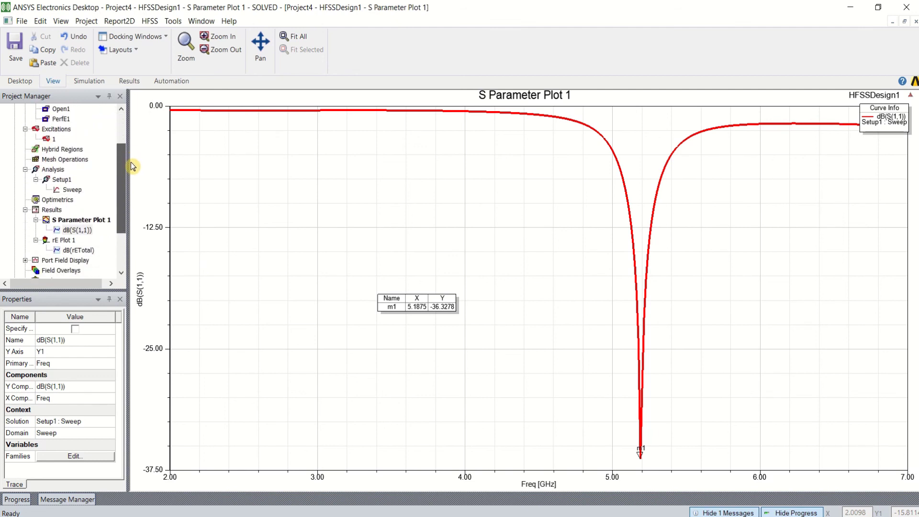
{"action": "left_click", "coordinate": [54, 200]}
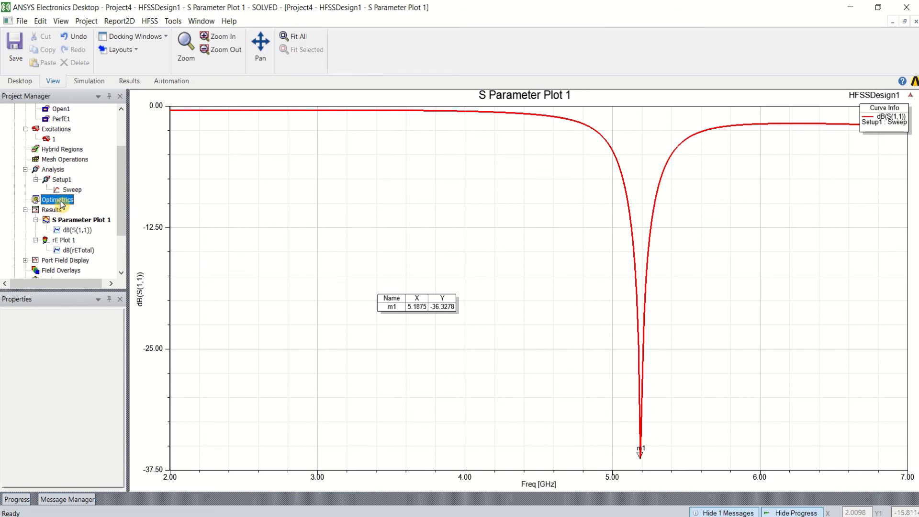
{"action": "right_click", "coordinate": [61, 204]}
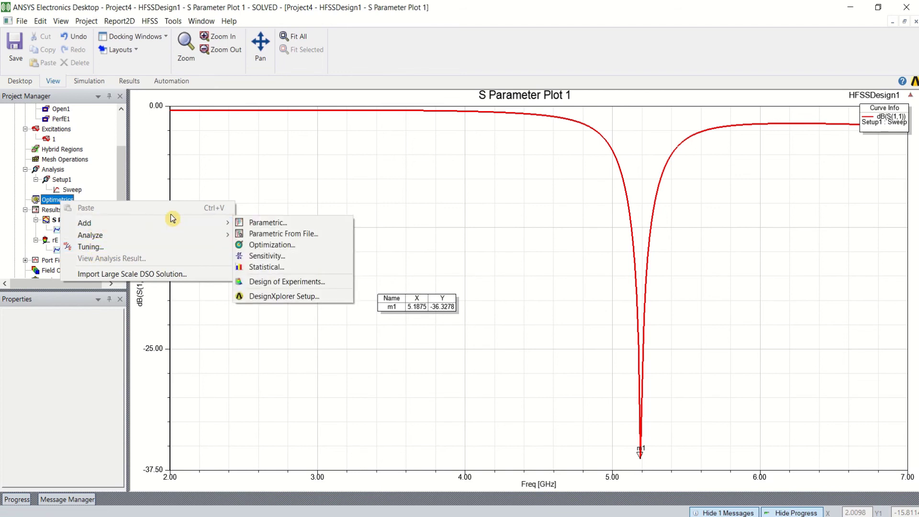
{"action": "left_click", "coordinate": [304, 316]}
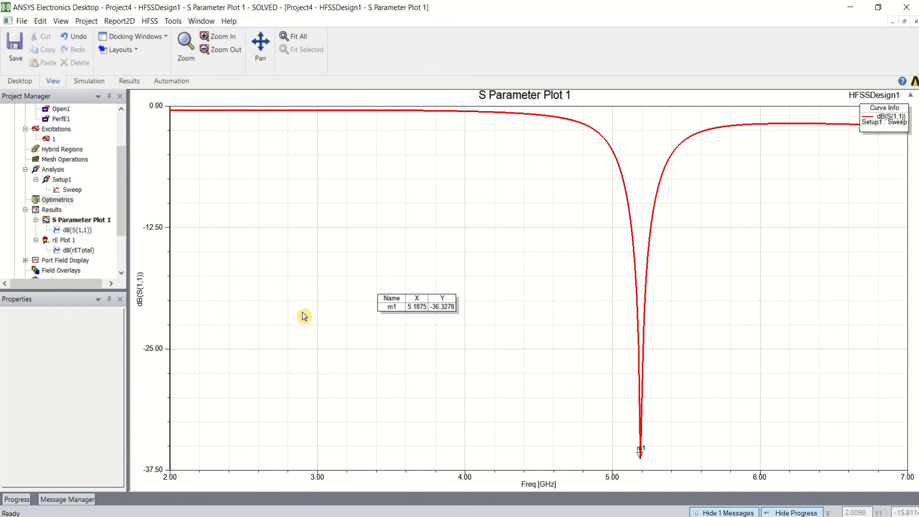